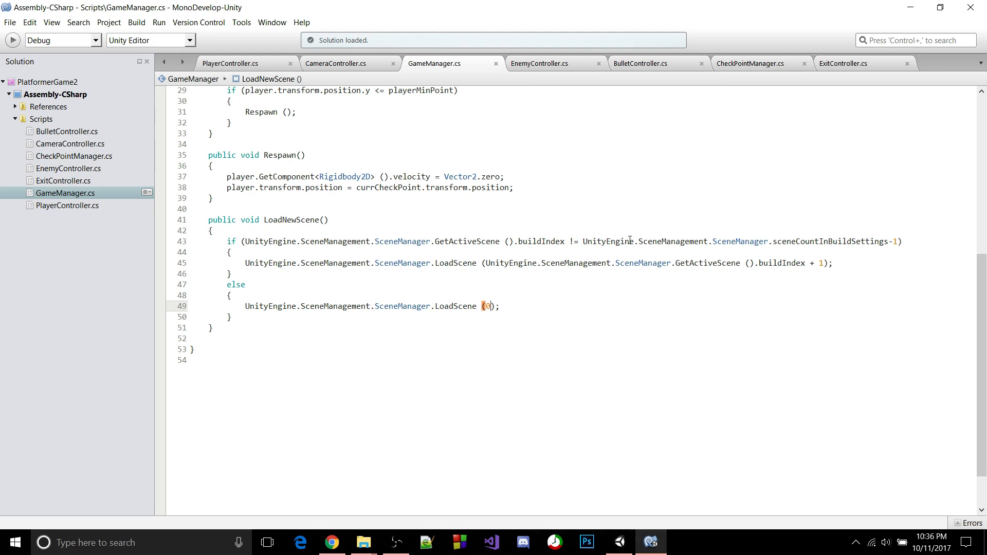
# Examine the build-index condition in LoadNewScene of GameManager.cs and switch to the Unity editor.
pyautogui.moveTo(584, 242); pyautogui.dragTo(898, 244)
pyautogui.click(896, 243)
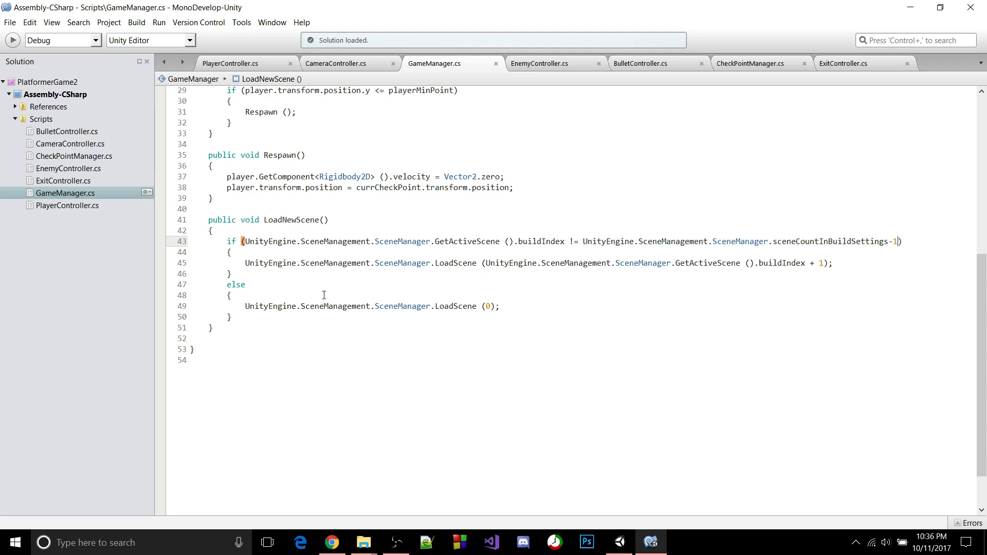
pyautogui.click(620, 542)
pyautogui.scroll(-1, 587, 251)
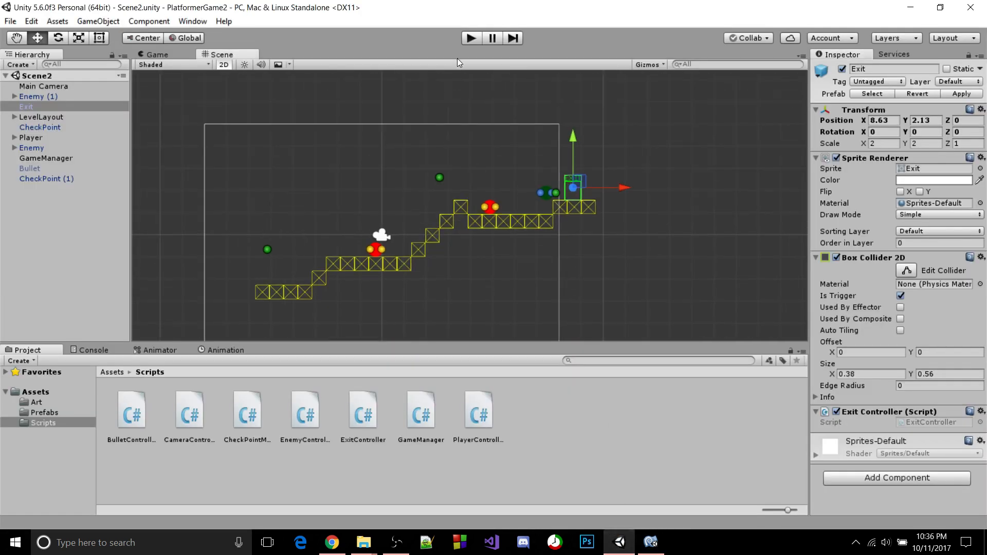
# Play-test Scene2 by moving and jumping the player into the exit, and stop play mode.
pyautogui.click(469, 41)
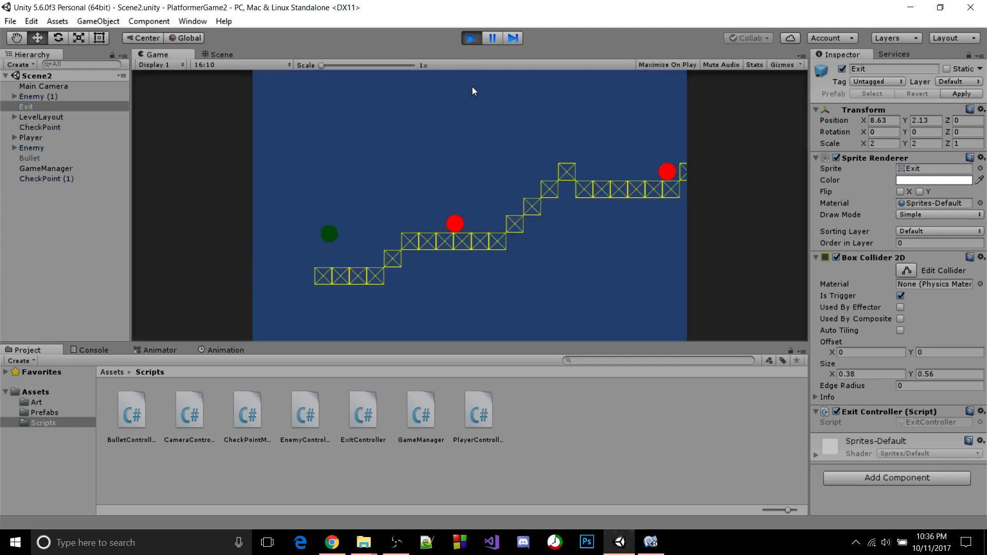
pyautogui.press('Right')
pyautogui.press('space')
pyautogui.click(476, 40)
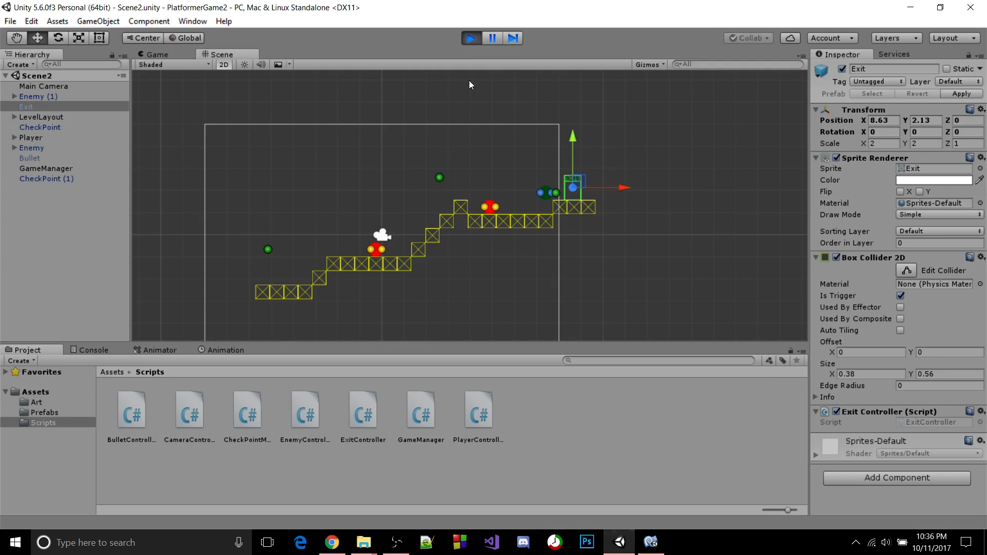
pyautogui.press('Left')
pyautogui.press('space')
pyautogui.press('Right')
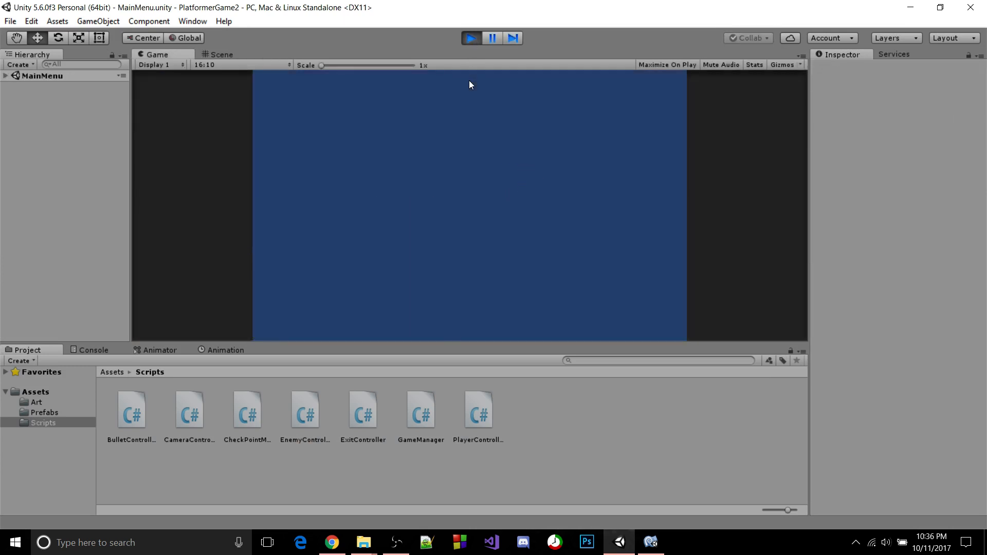
pyautogui.click(469, 41)
# Move the Player in Scene2 onto the lowest platform at about X -4.75, Y -1.95, and save the scene.
pyautogui.moveTo(468, 137); pyautogui.dragTo(469, 143, button='middle')
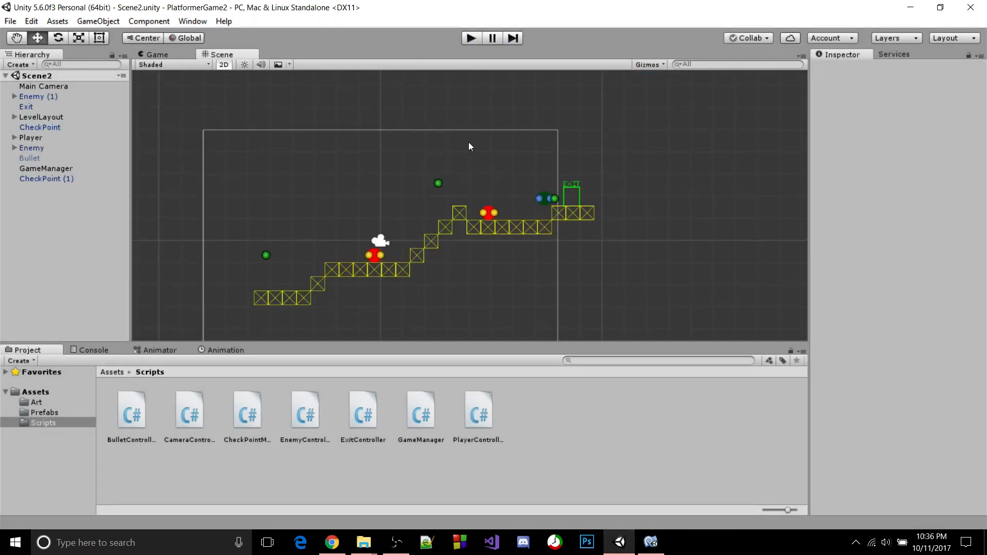
pyautogui.click(544, 193)
pyautogui.moveTo(545, 194); pyautogui.dragTo(278, 283)
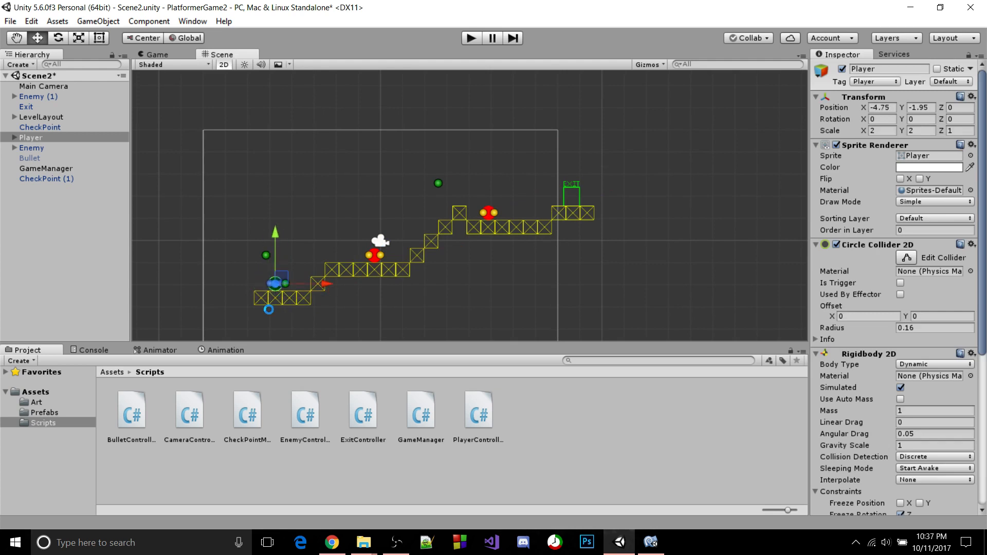
pyautogui.hotkey('ctrl', 's')
# Open Scene1, move its Player onto the lowest platform at about X -4.75, Y -1.95, and save the scene.
pyautogui.click(69, 389)
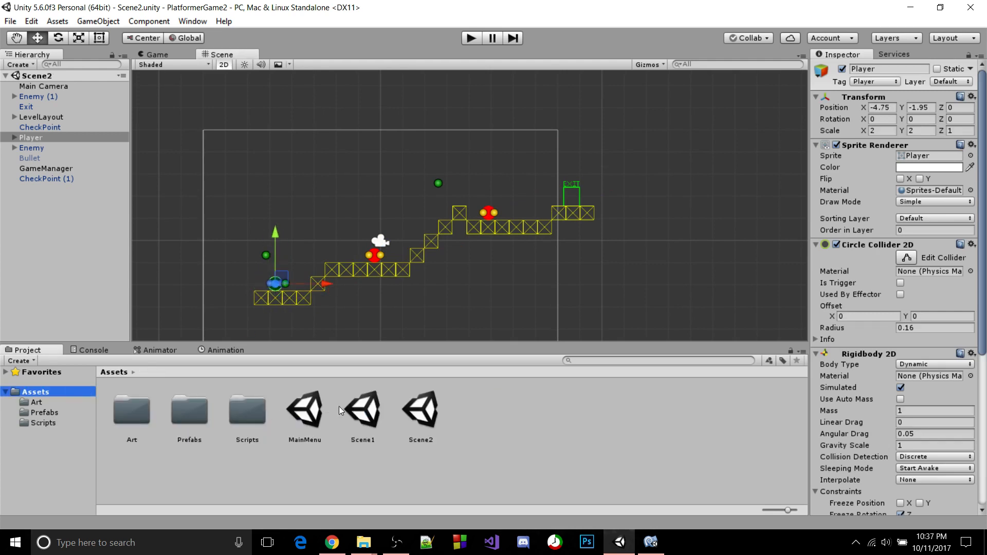
pyautogui.doubleClick(362, 410)
pyautogui.click(544, 196)
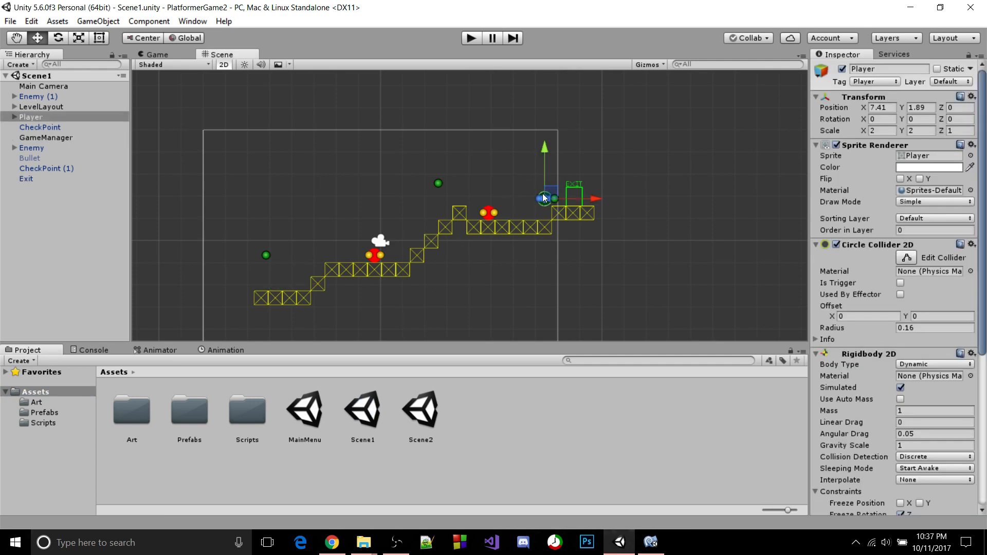
pyautogui.moveTo(542, 193); pyautogui.dragTo(282, 270)
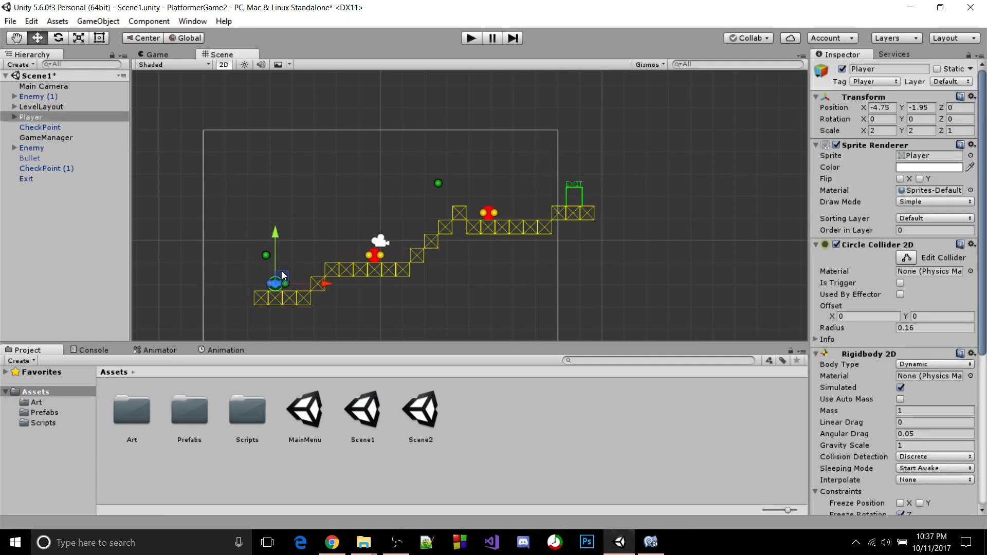
pyautogui.hotkey('ctrl', 's')
pyautogui.moveTo(373, 273)
pyautogui.mouseDown(button='middle')
pyautogui.moveTo(362, 283)
pyautogui.moveTo(357, 270)
pyautogui.mouseUp(button='middle')
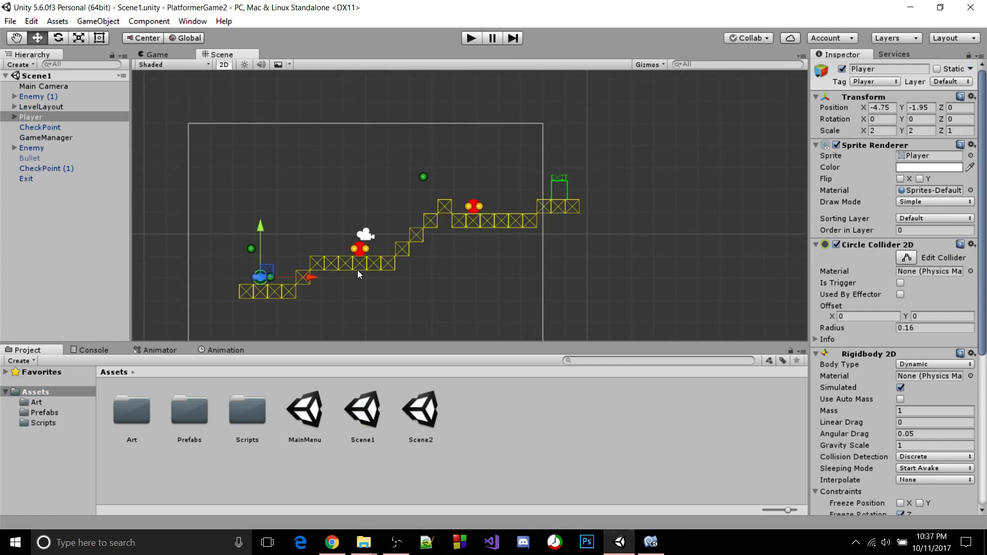
pyautogui.moveTo(423, 291); pyautogui.dragTo(354, 282, button='middle')
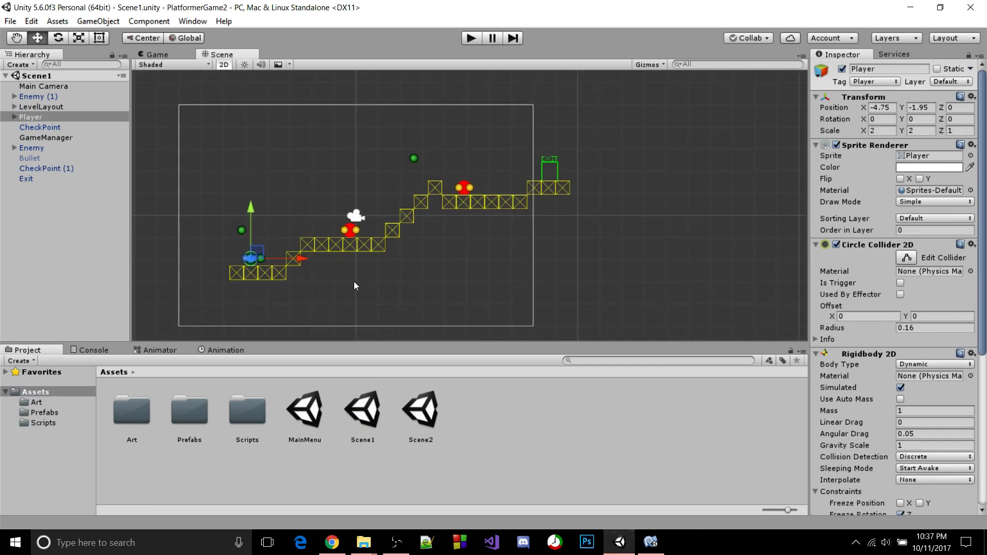
# Examine the Player Jump and Player Running sprites in the Art folder and view the Animator window.
pyautogui.click(60, 401)
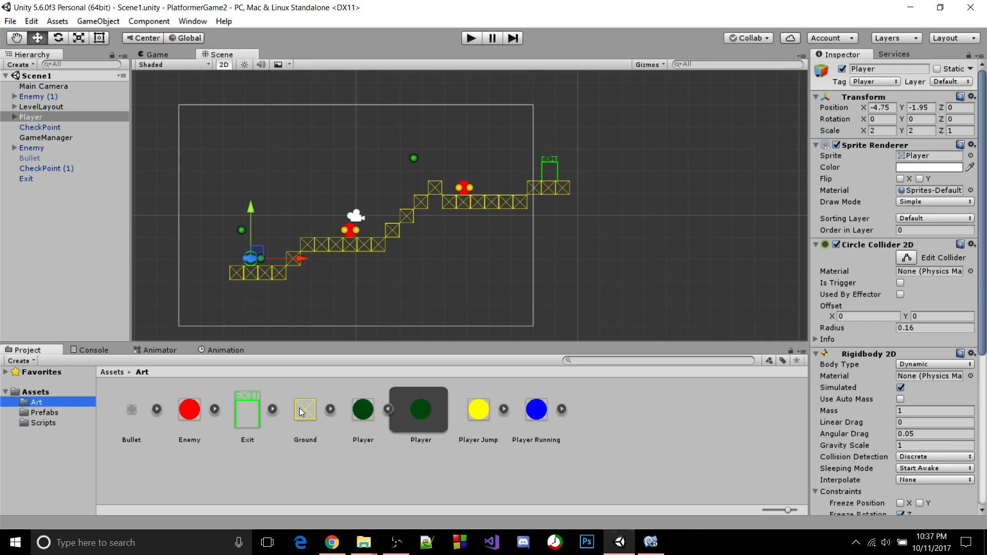
pyautogui.click(388, 409)
pyautogui.click(410, 413)
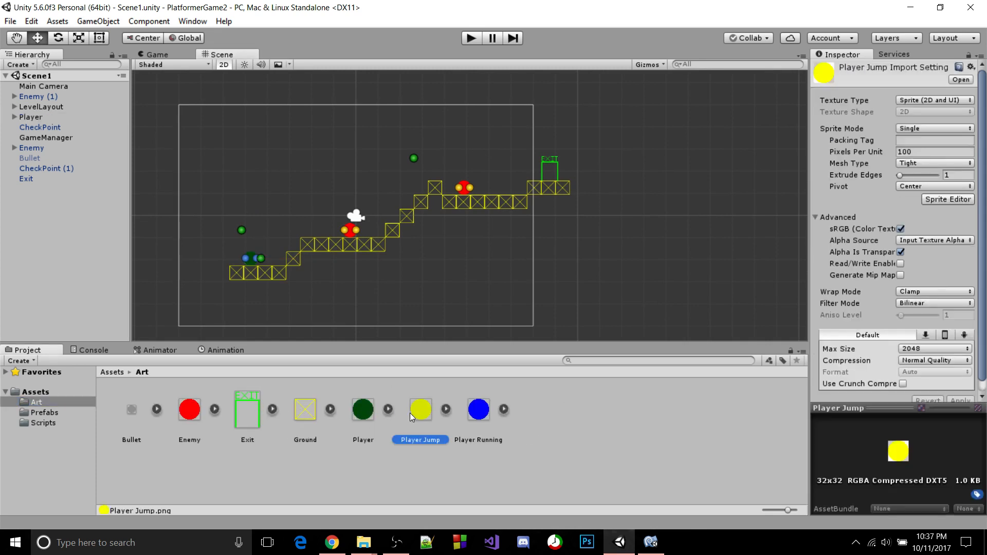
pyautogui.click(477, 415)
pyautogui.click(434, 418)
pyautogui.click(479, 409)
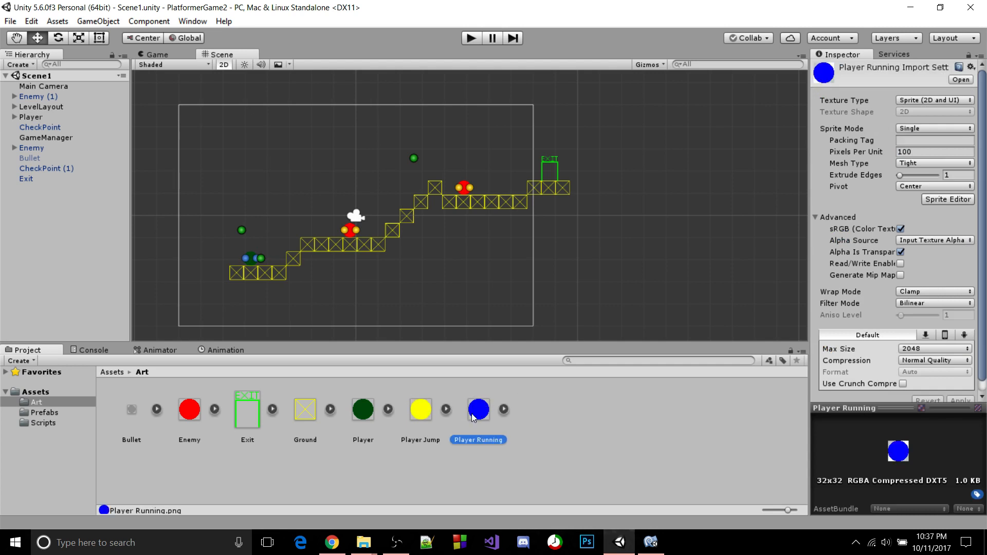
pyautogui.click(541, 401)
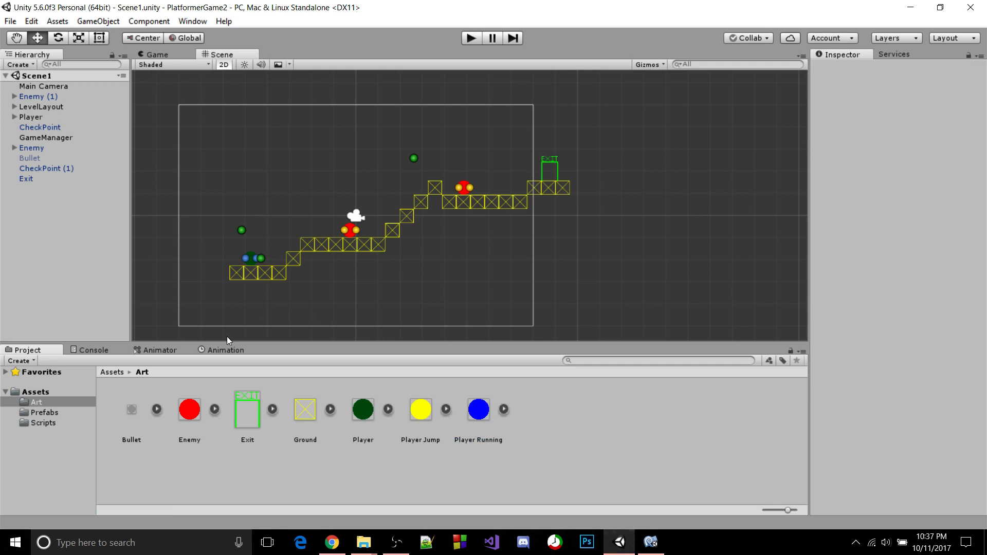
pyautogui.click(180, 349)
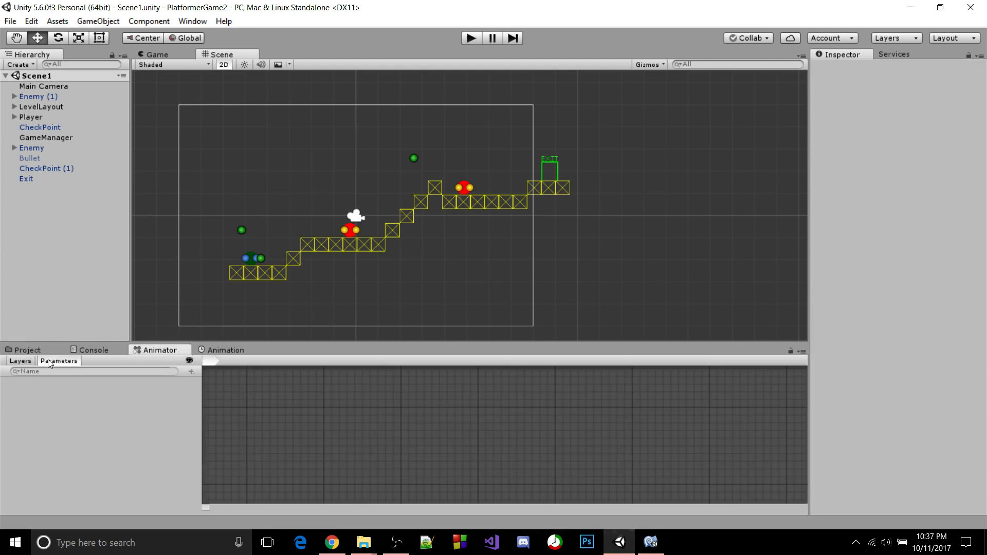
pyautogui.click(24, 352)
# Add an Animator component to the Player in Scene1 and save the scene.
pyautogui.click(60, 118)
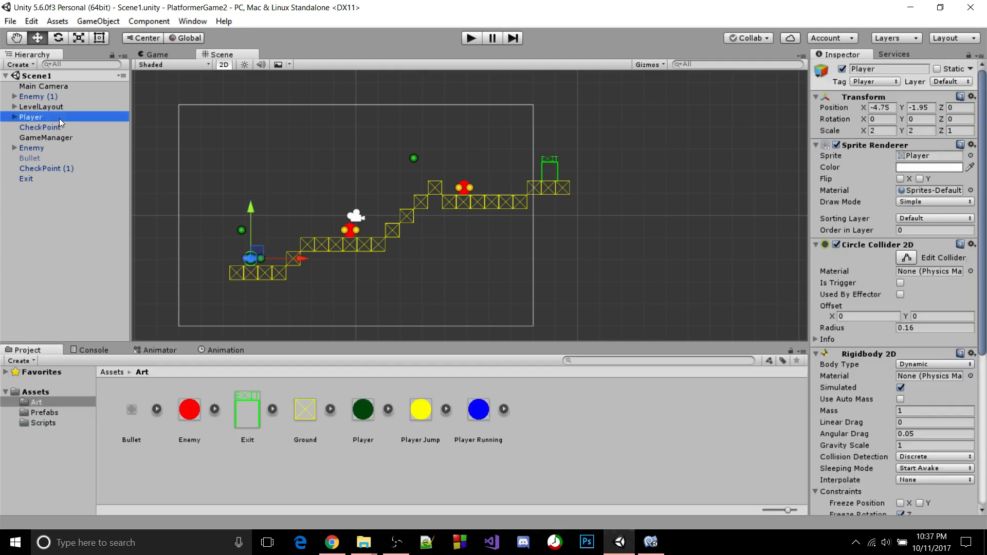
pyautogui.scroll(-5, 972, 332)
pyautogui.click(877, 496)
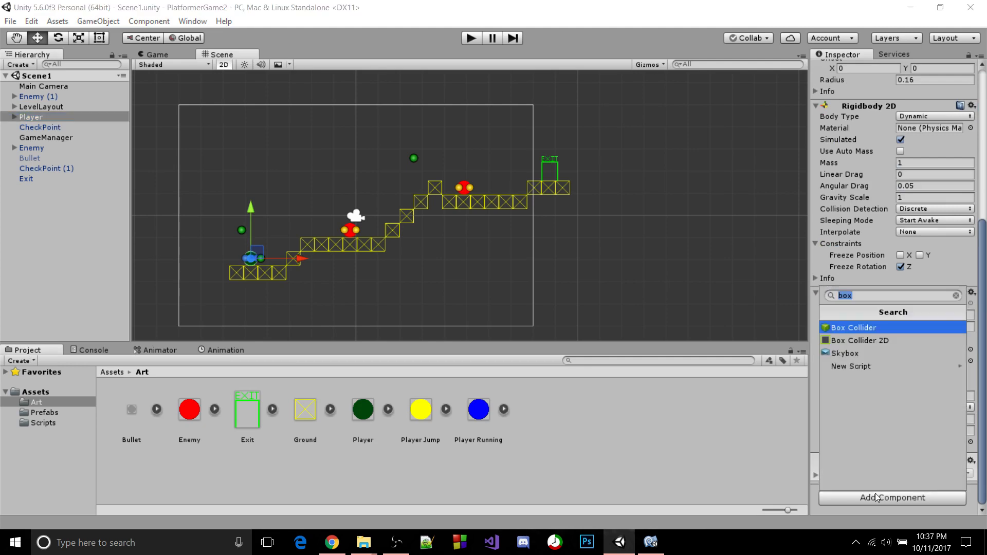
pyautogui.write('anima')
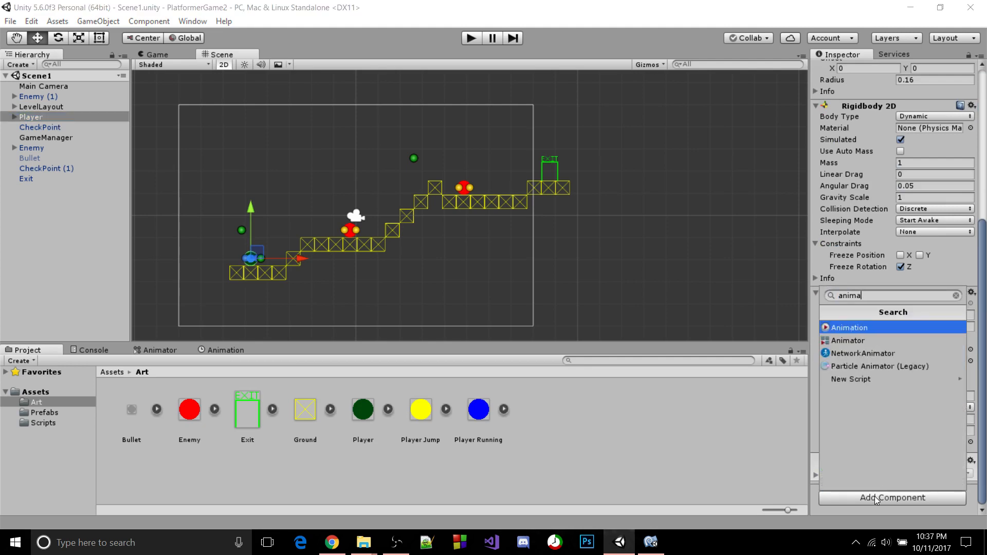
pyautogui.click(862, 340)
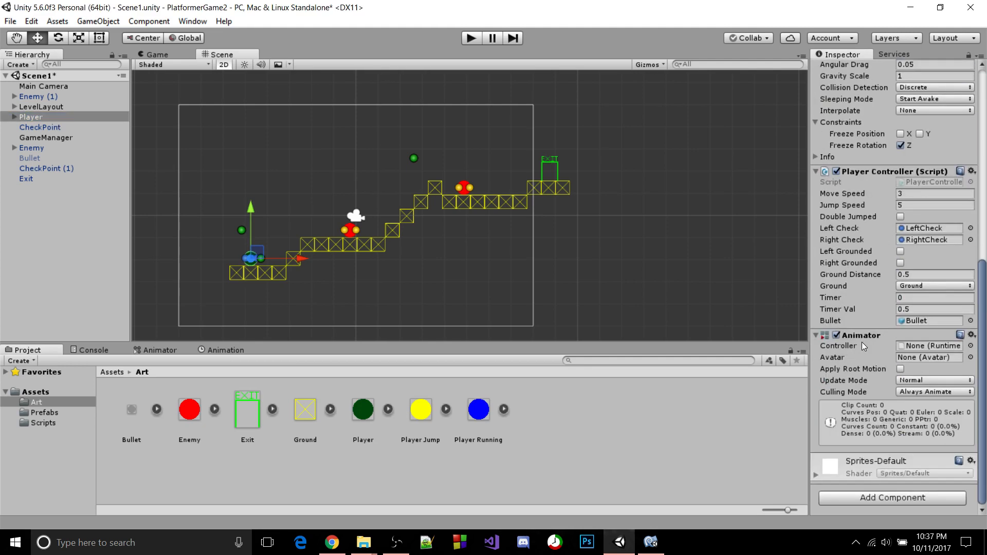
pyautogui.hotkey('ctrl', 's')
pyautogui.moveTo(625, 234); pyautogui.dragTo(622, 237, button='middle')
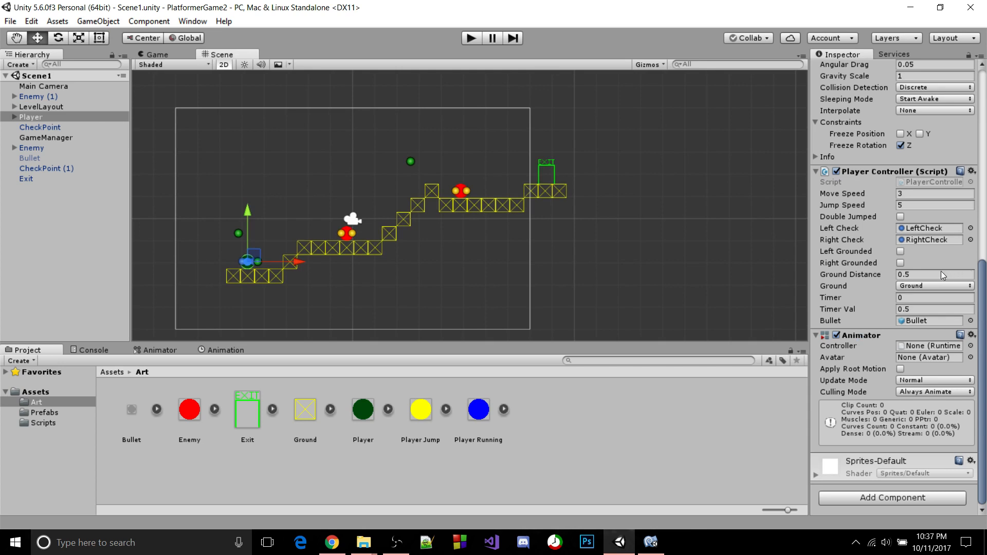
pyautogui.click(971, 346)
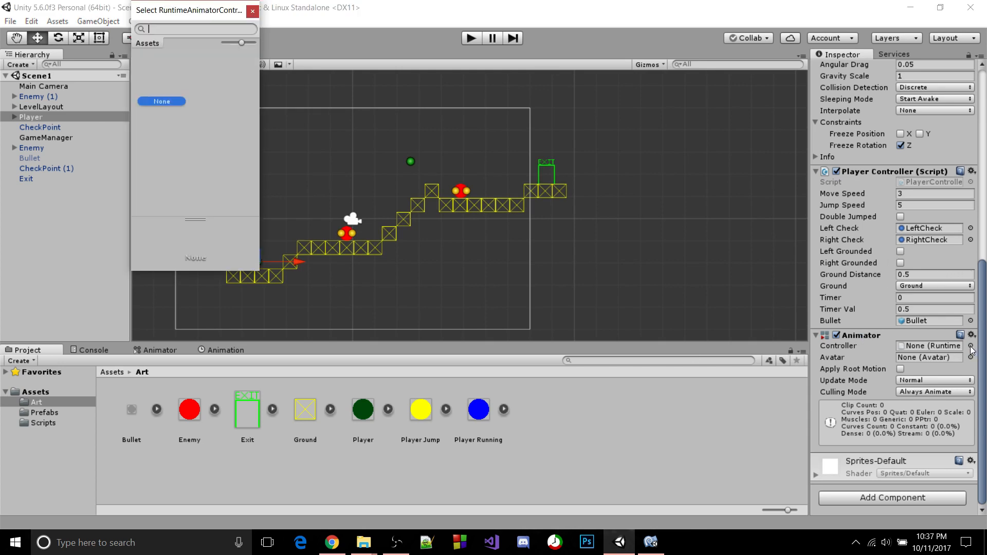
pyautogui.click(253, 11)
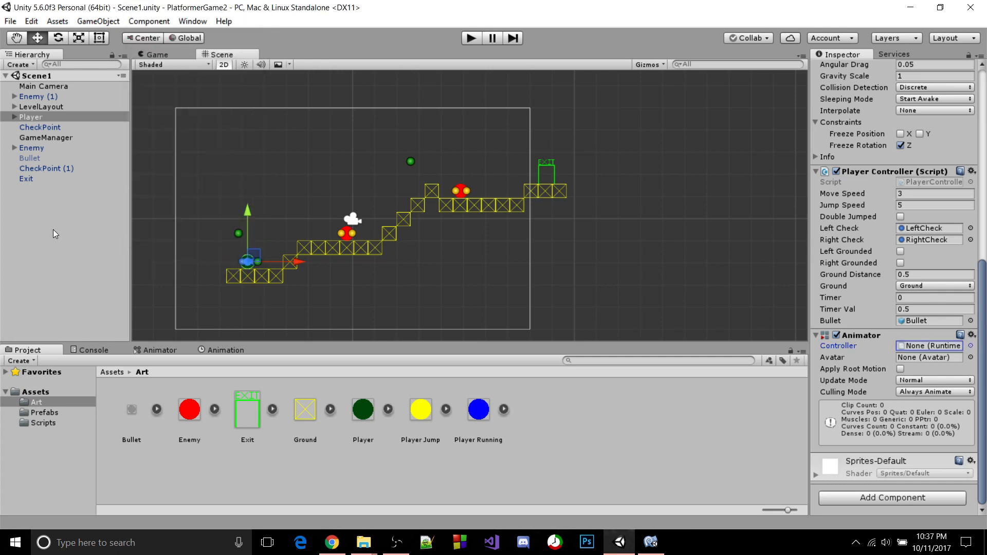
pyautogui.rightClick(63, 119)
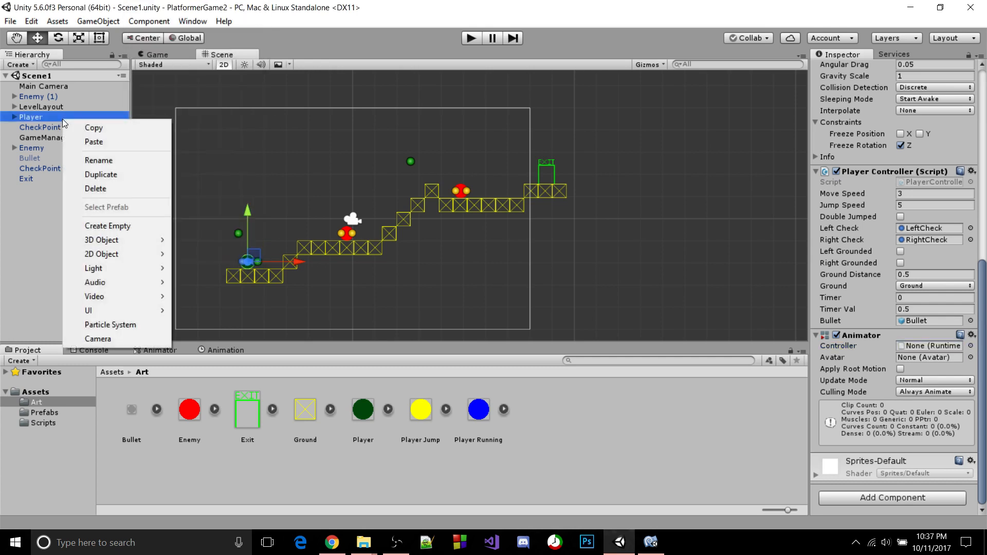
pyautogui.click(45, 267)
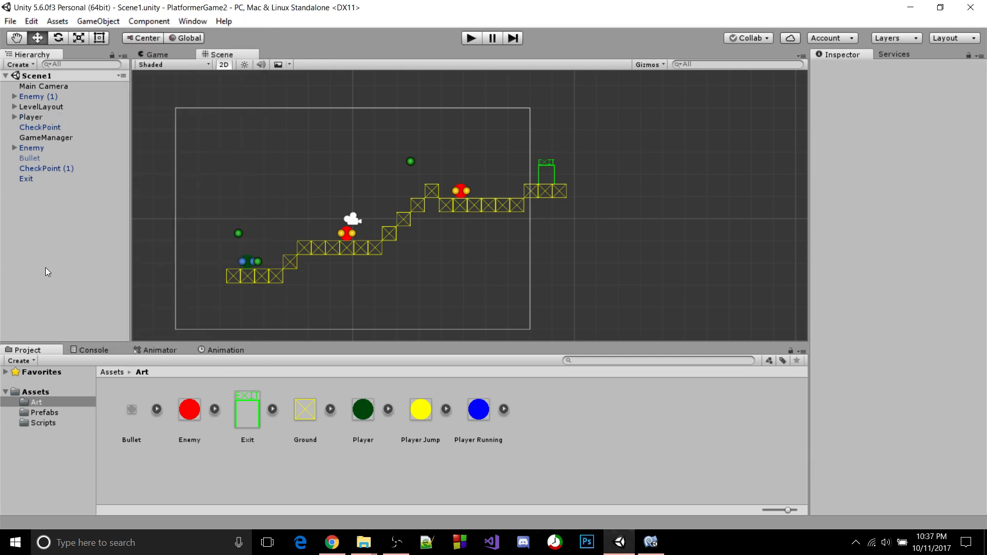
# Create a folder named Animations in the project's Assets.
pyautogui.click(76, 393)
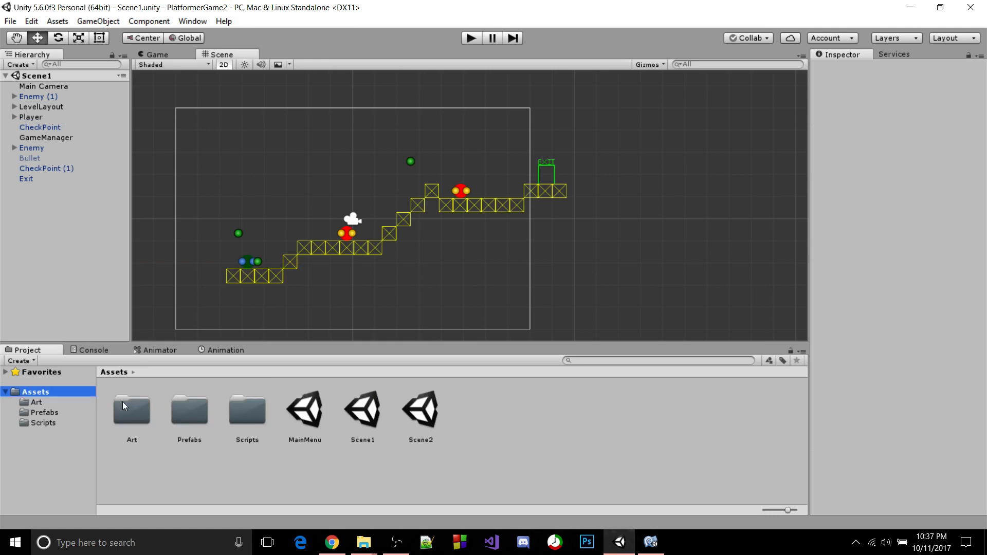
pyautogui.rightClick(85, 395)
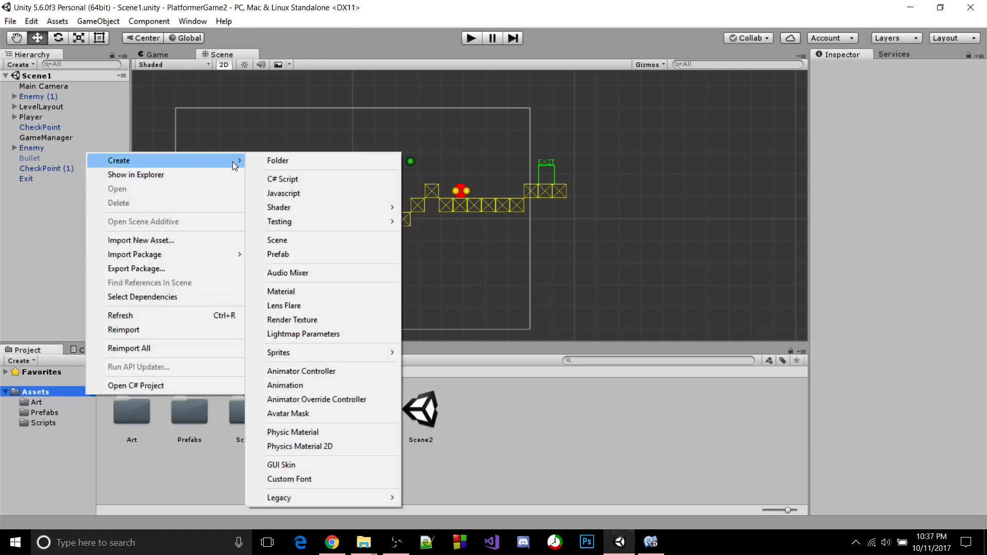
pyautogui.click(252, 162)
pyautogui.write('Animations')
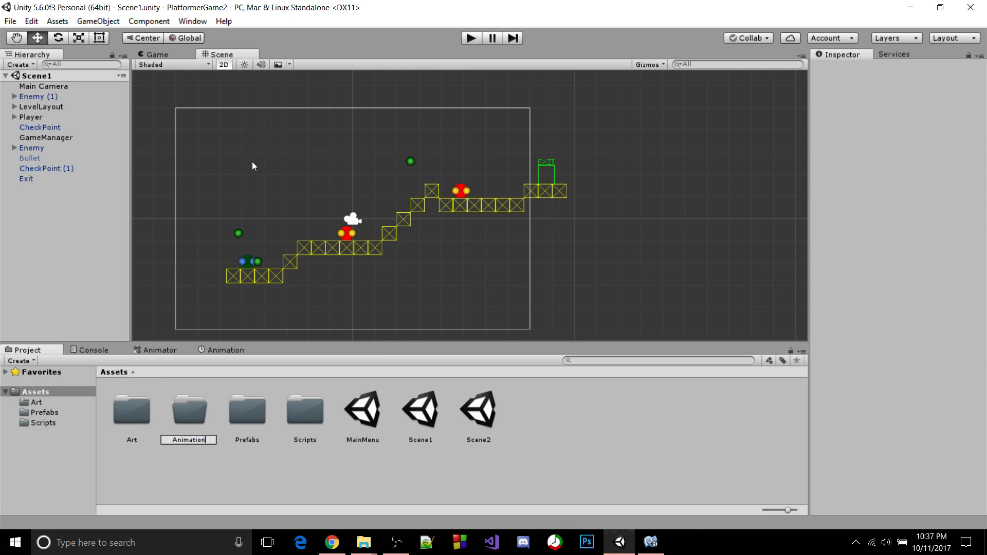
pyautogui.press('Return')
# Create an Animator Controller named Player inside the Animations folder.
pyautogui.doubleClick(146, 403)
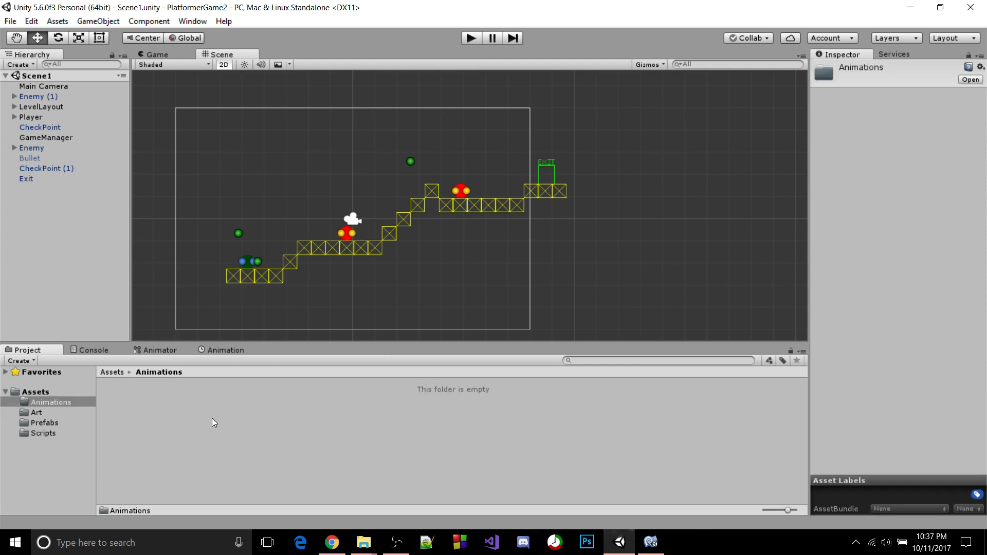
pyautogui.rightClick(212, 418)
pyautogui.moveTo(273, 183)
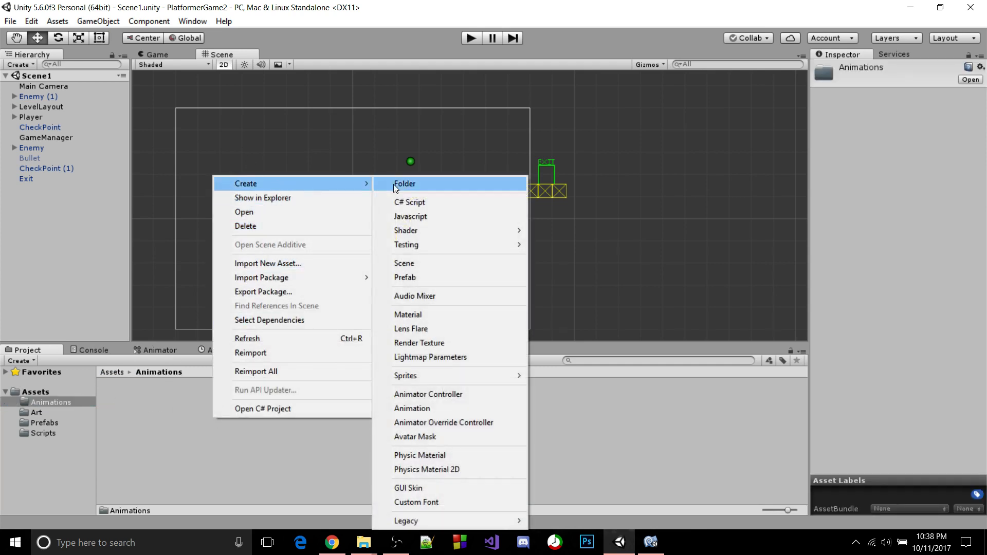
pyautogui.click(441, 394)
pyautogui.write('Player')
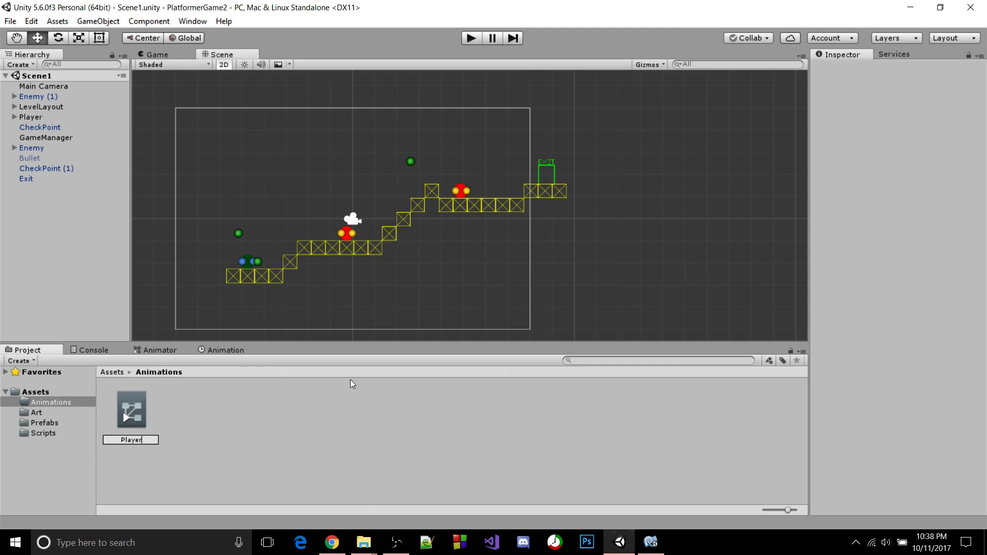
pyautogui.press('Return')
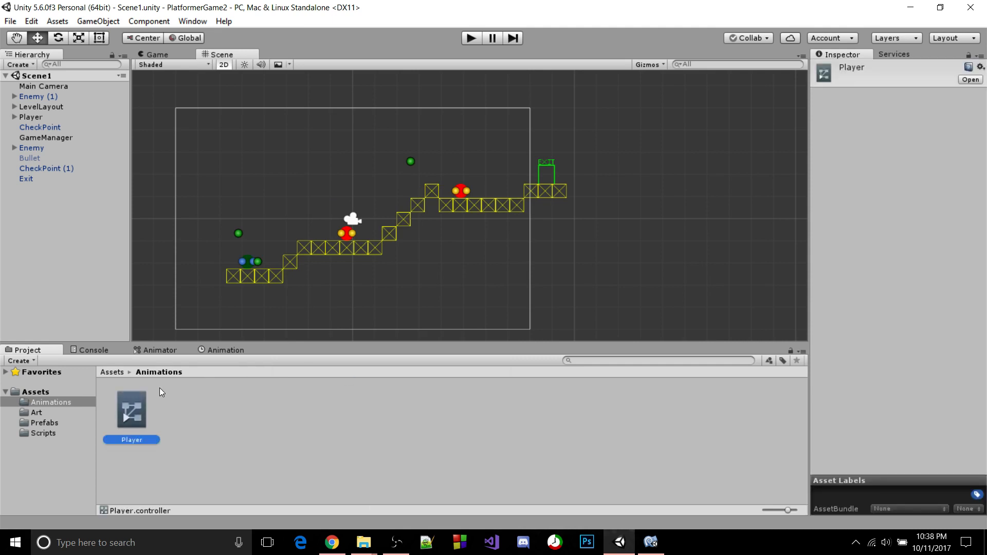
# Assign the Player controller asset as the Controller of the Player object's Animator component.
pyautogui.click(51, 117)
pyautogui.scroll(-10, 895, 309)
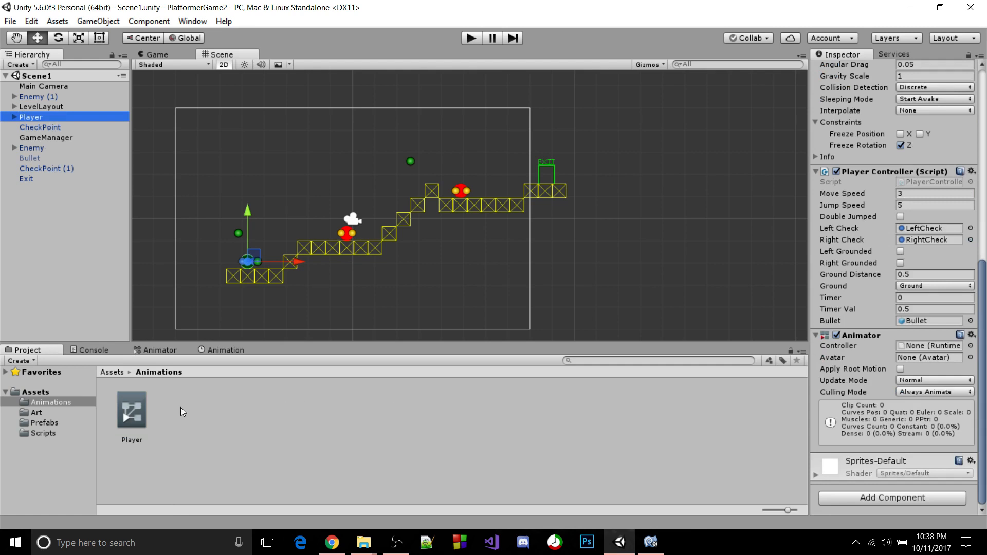
pyautogui.moveTo(132, 409); pyautogui.dragTo(930, 346)
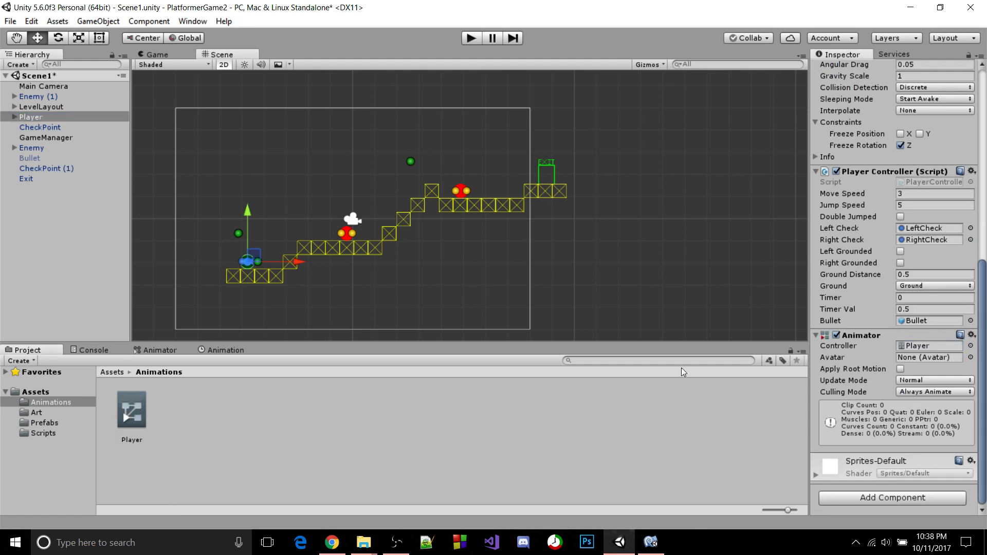
# Save the scene and create an animation clip named Stance for the Player in the Animations folder.
pyautogui.hotkey('ctrl', 's')
pyautogui.click(172, 351)
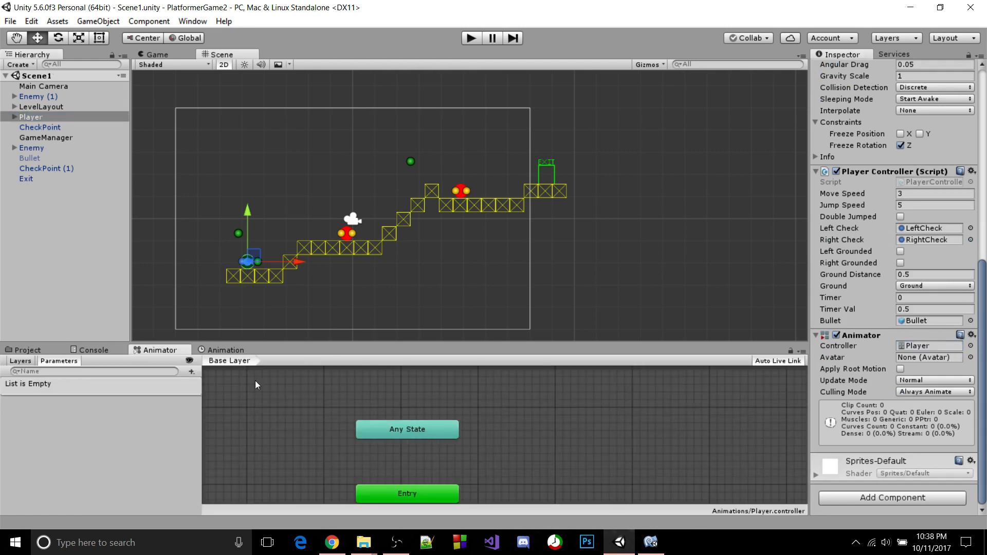
pyautogui.click(207, 354)
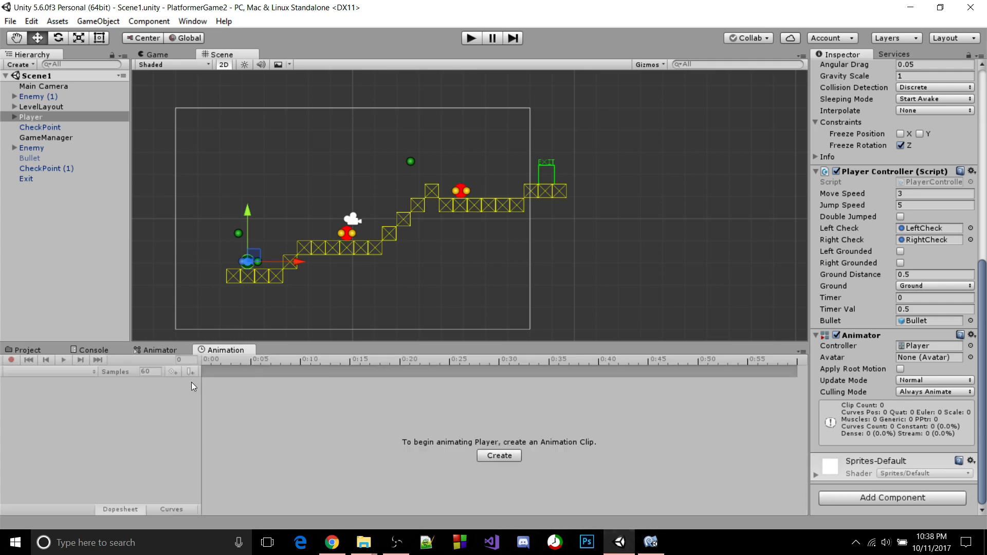
pyautogui.click(510, 456)
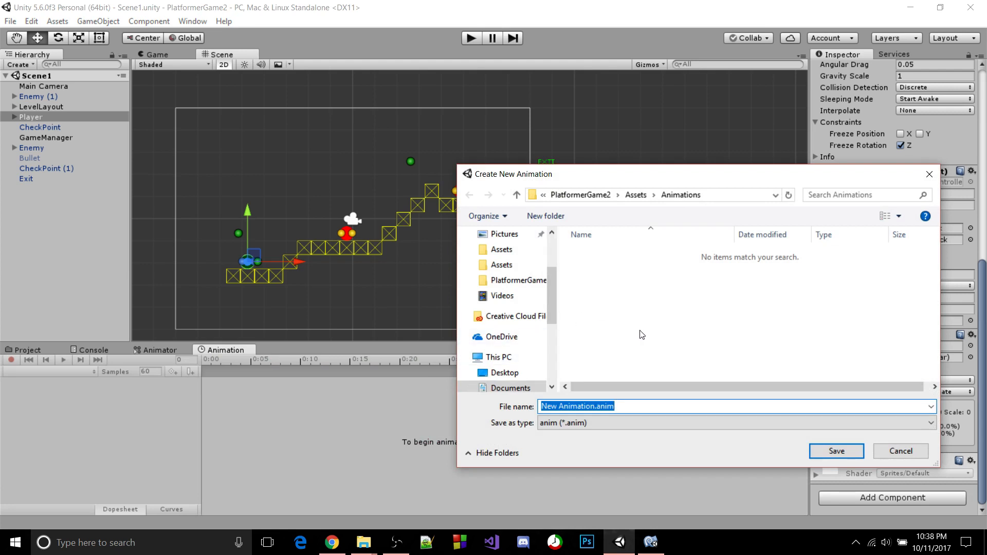
pyautogui.press('BackSpace')
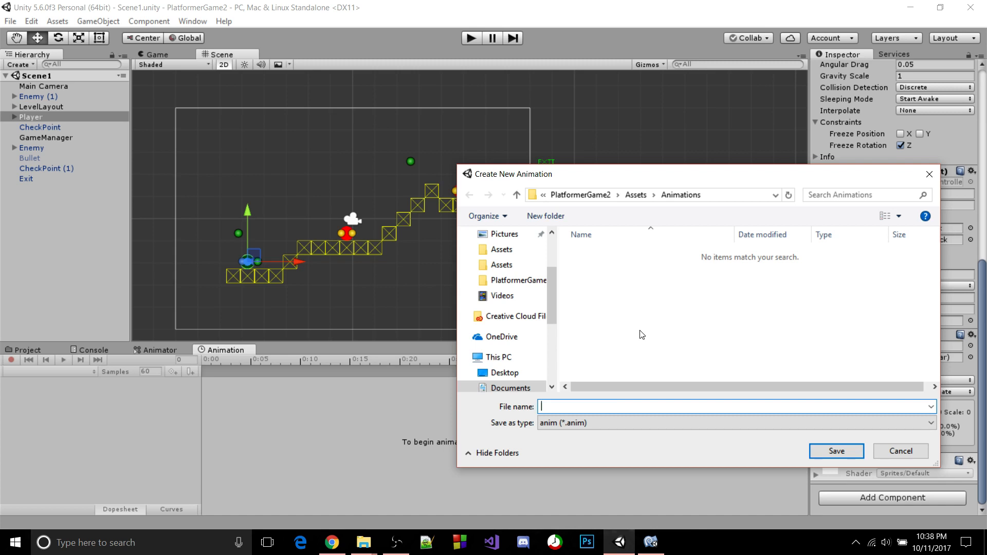
pyautogui.write('Ru')
pyautogui.press('BackSpace')
pyautogui.press('BackSpace')
pyautogui.write('Stance')
pyautogui.press('Return')
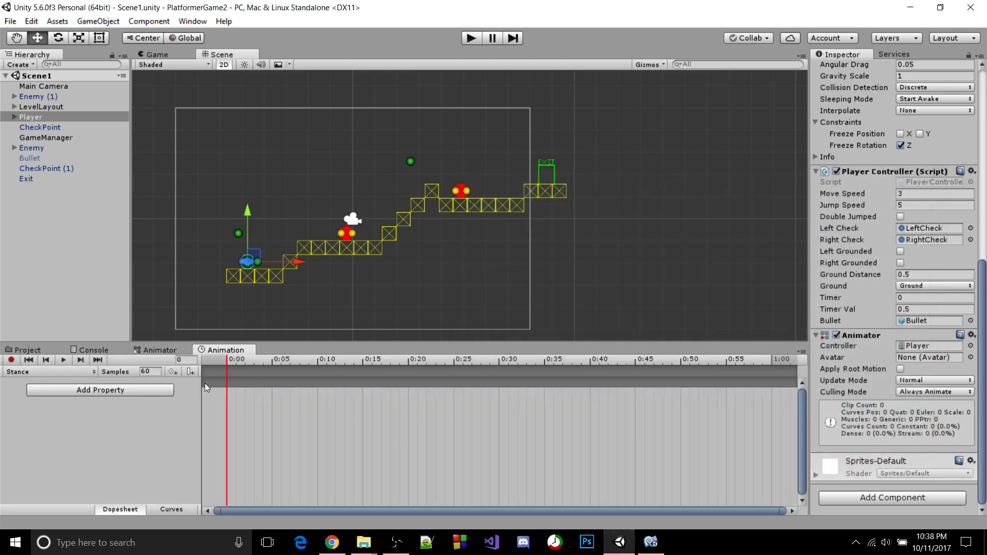
# Create another Player animation clip named Running in the Animations folder.
pyautogui.click(66, 373)
pyautogui.click(41, 402)
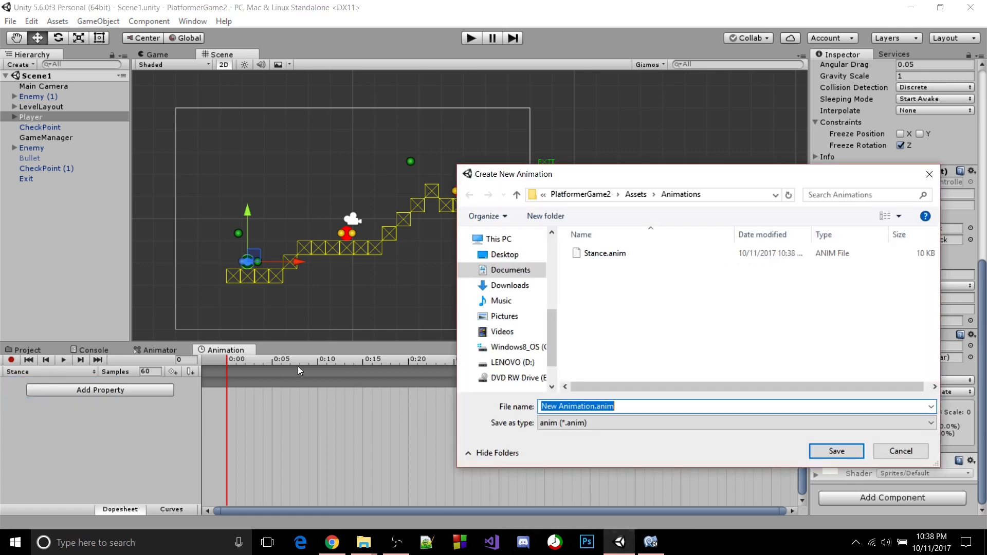
pyautogui.write('Running')
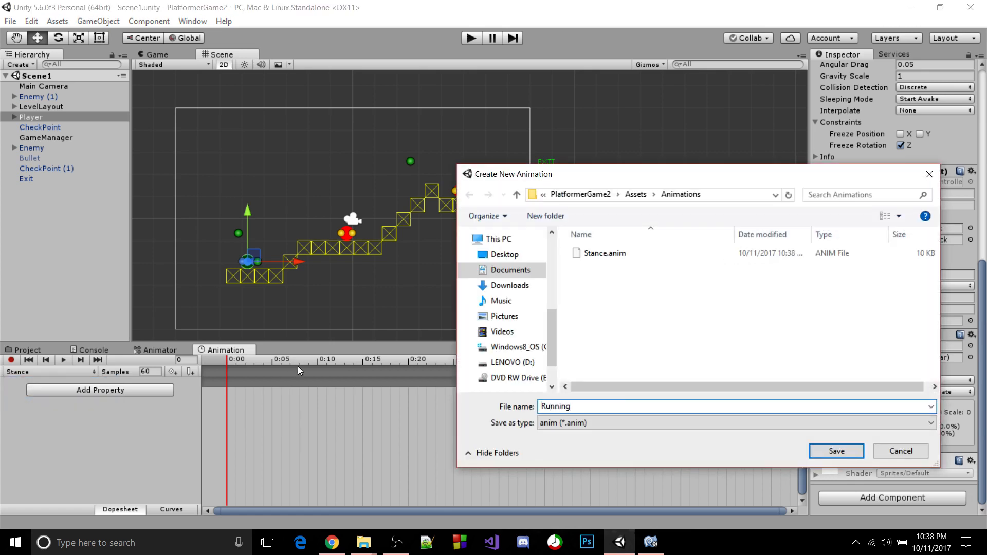
pyautogui.press('Return')
# Create a third Player animation clip named Jumping in the Animations folder.
pyautogui.click(45, 372)
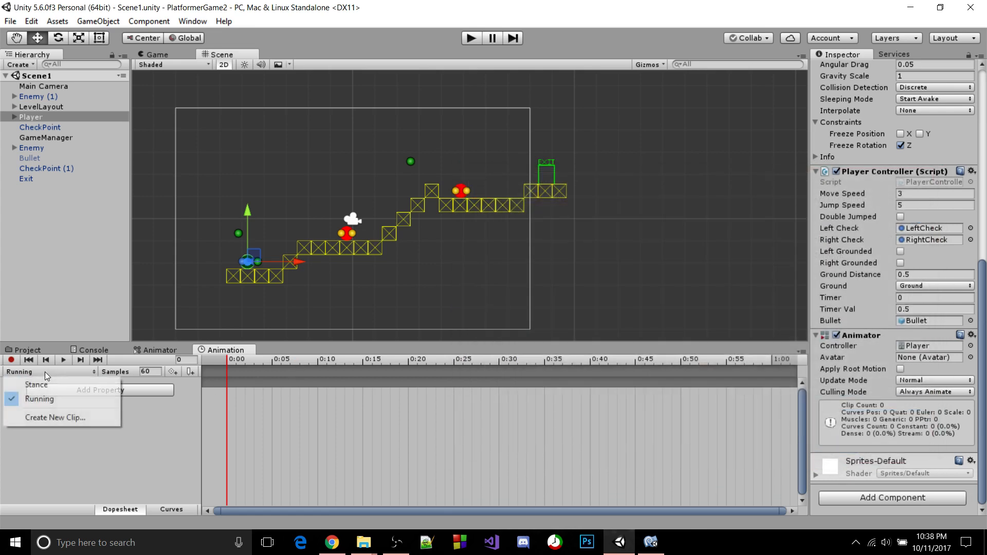
pyautogui.click(60, 416)
pyautogui.write('J')
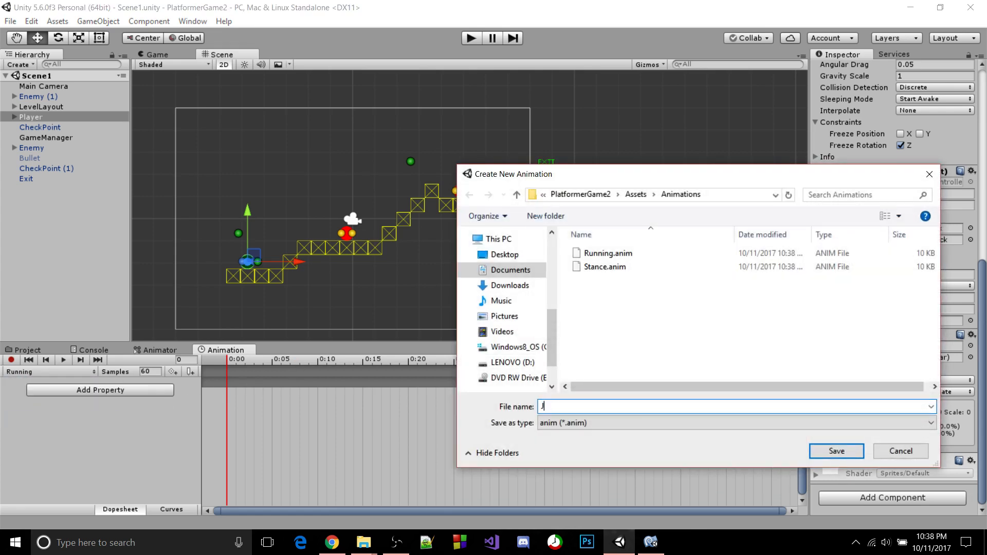
pyautogui.write('umping')
pyautogui.press('Return')
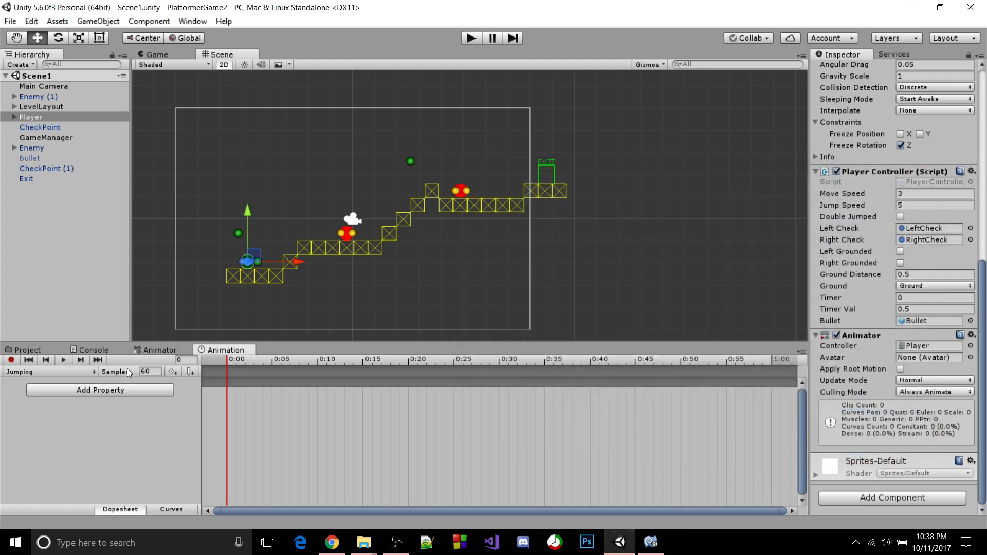
# Select the Stance clip for editing and dock the Animation window beside the Scene view.
pyautogui.click(54, 372)
pyautogui.click(57, 386)
pyautogui.moveTo(222, 352); pyautogui.dragTo(267, 69)
pyautogui.click(278, 56)
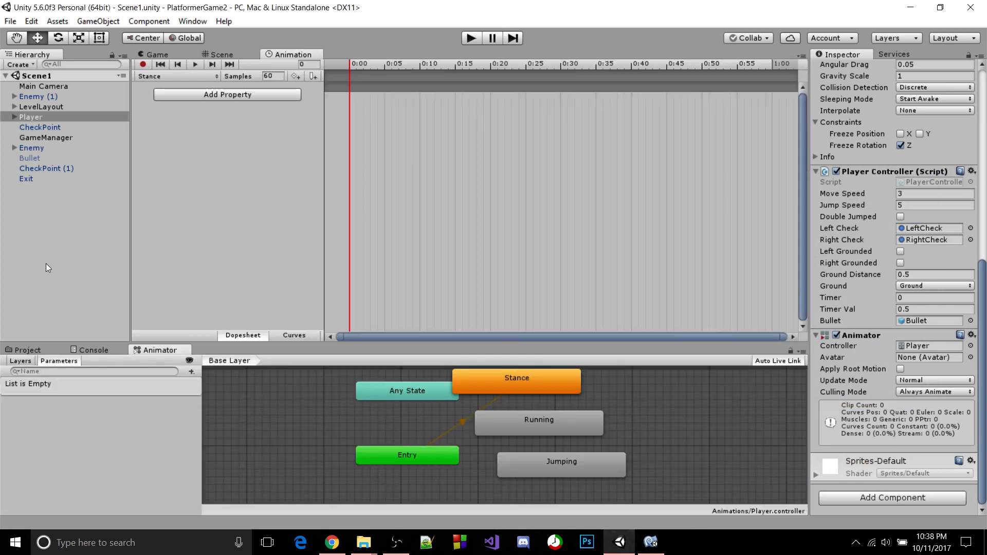
# Place the Player sprite from the Art folder at frame 0:00 of the Stance clip.
pyautogui.click(27, 351)
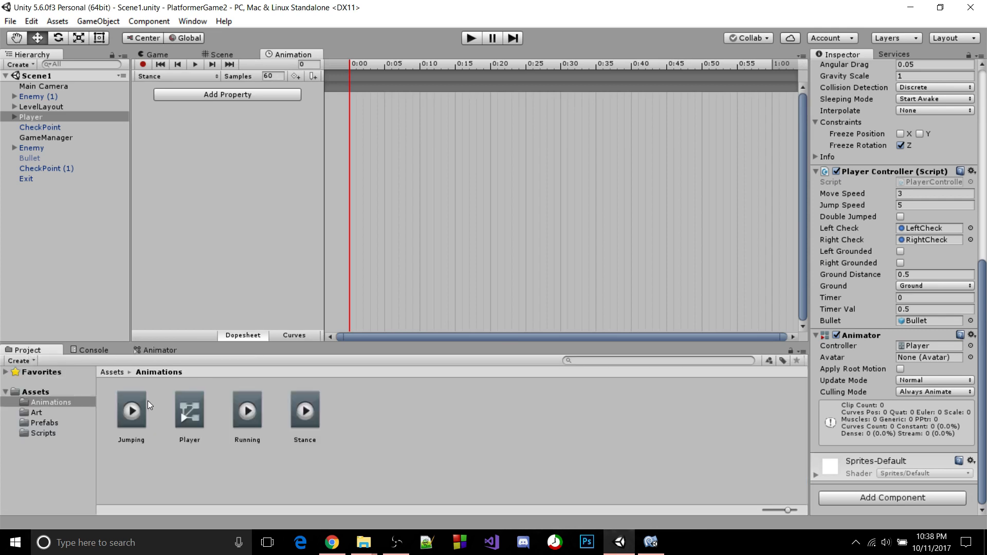
pyautogui.click(37, 413)
pyautogui.moveTo(363, 409); pyautogui.dragTo(358, 102)
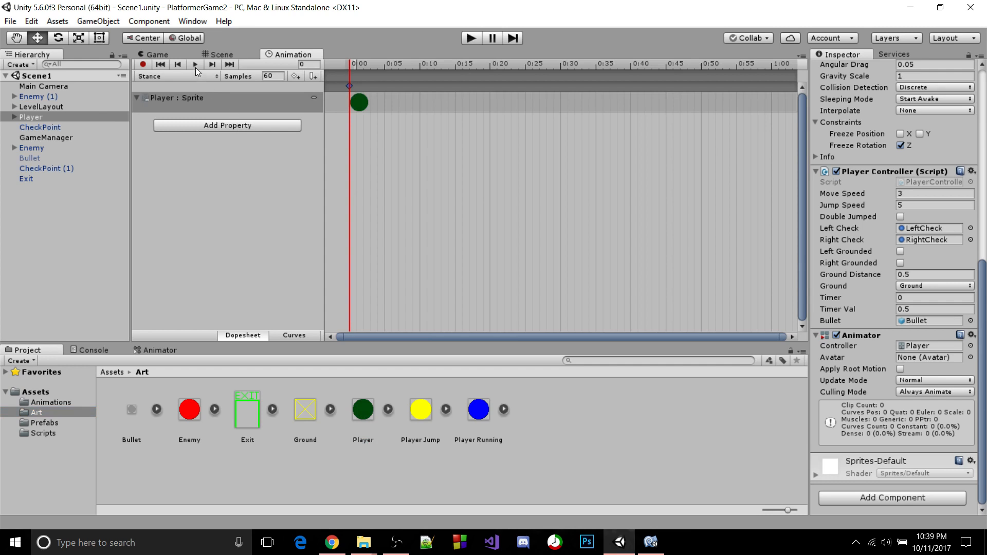
# Try adding the Player Jump sprite as a second keyframe in the Stance clip, and undo it.
pyautogui.click(194, 64)
pyautogui.moveTo(421, 410); pyautogui.dragTo(374, 105)
pyautogui.hotkey('ctrl', 'z')
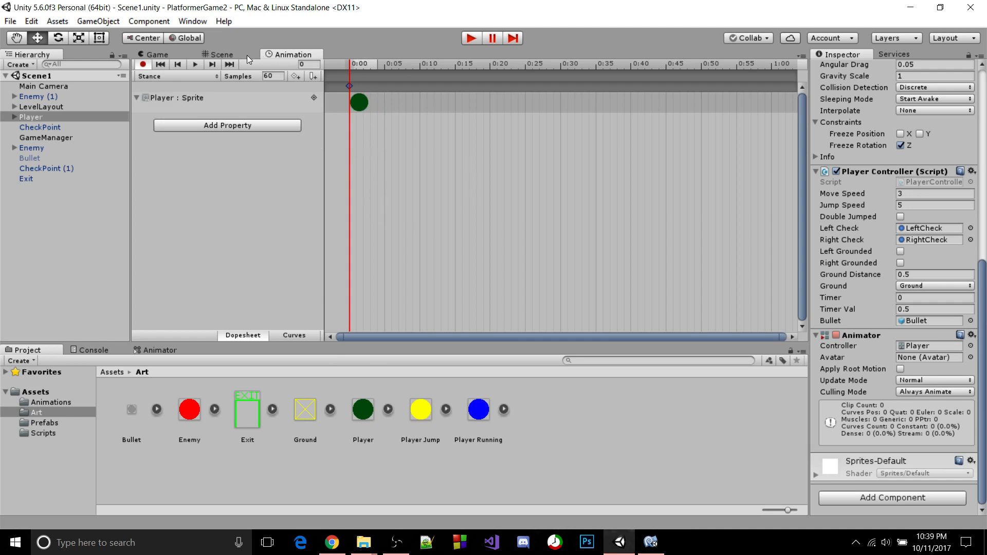
pyautogui.moveTo(265, 55); pyautogui.dragTo(240, 308)
pyautogui.moveTo(231, 341); pyautogui.dragTo(306, 56)
# Place the Player Running sprite at frame 0:00 of the Running clip.
pyautogui.click(185, 76)
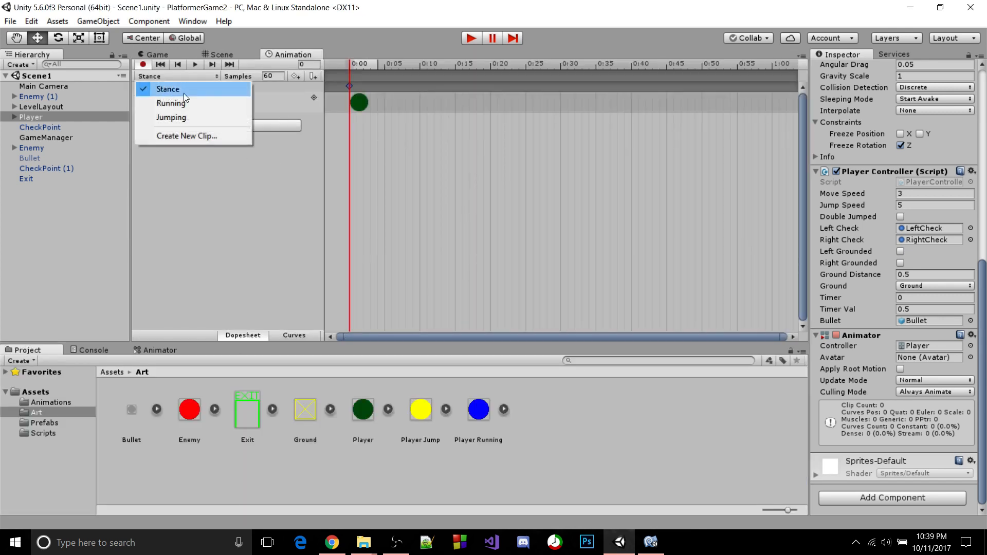
pyautogui.click(185, 100)
pyautogui.moveTo(462, 401); pyautogui.dragTo(353, 94)
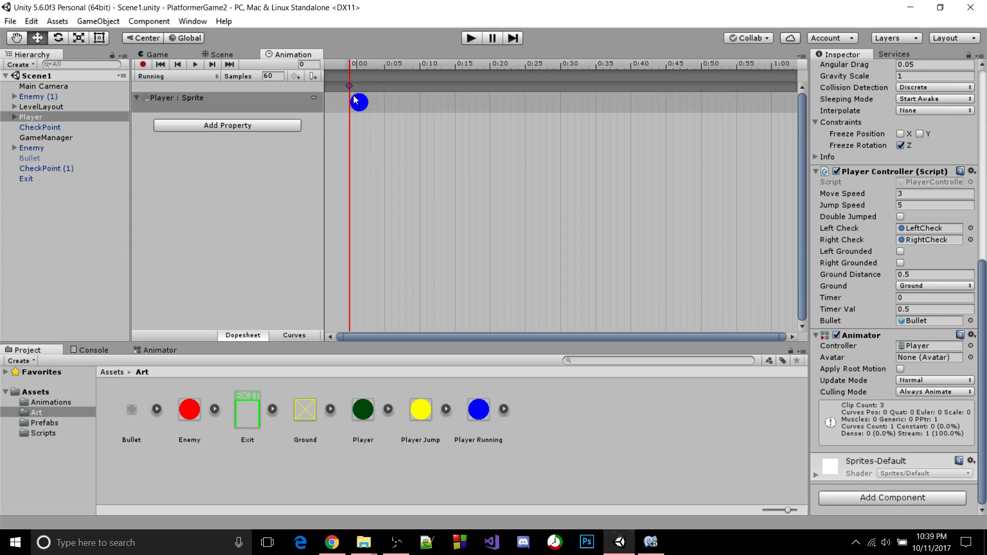
# Place the Player Jump sprite at frame 0:00 of the Jumping clip and dock the Animation window back beside the Animator.
pyautogui.click(162, 77)
pyautogui.click(189, 121)
pyautogui.moveTo(425, 407); pyautogui.dragTo(353, 105)
pyautogui.moveTo(291, 55); pyautogui.dragTo(229, 350)
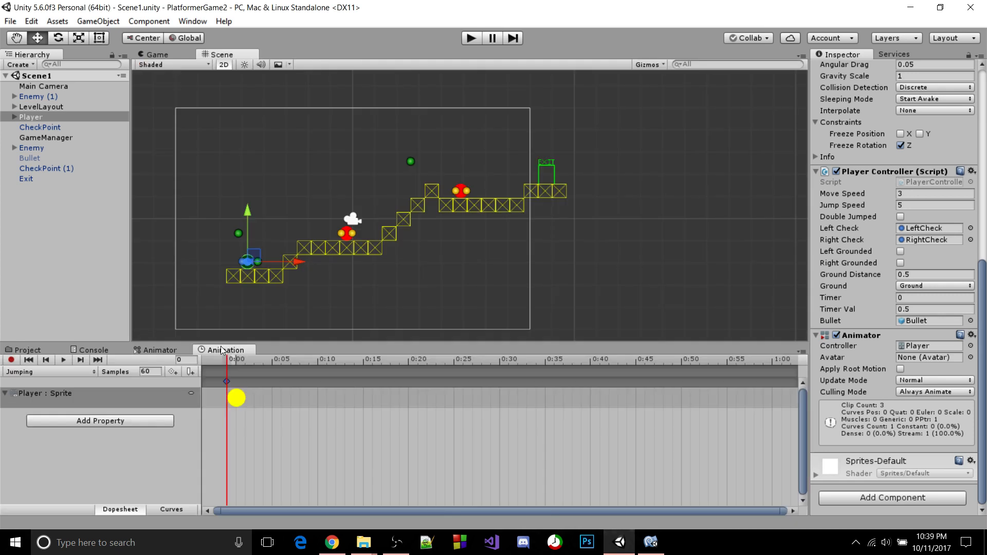
# Preview the Jumping clip on the Player in the Scene view, and switch back to the Stance clip.
pyautogui.click(64, 360)
pyautogui.moveTo(213, 272); pyautogui.dragTo(419, 222, button='middle')
pyautogui.scroll(10, 230, 256)
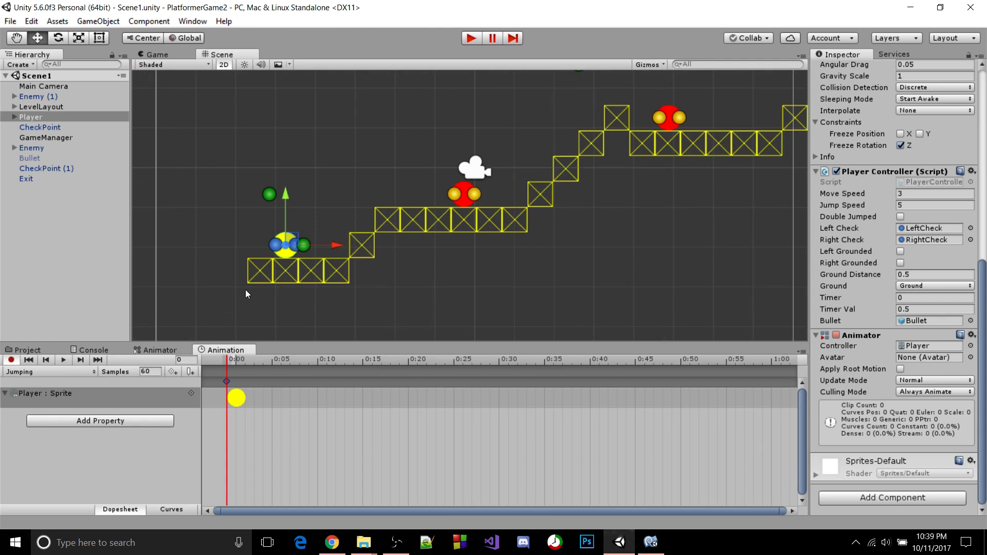
pyautogui.moveTo(245, 289); pyautogui.dragTo(264, 279, button='middle')
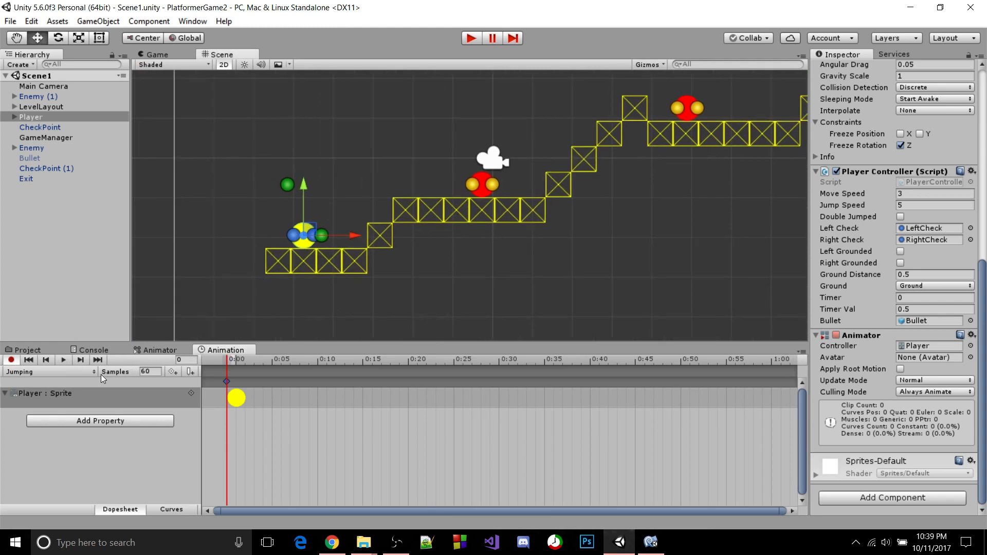
pyautogui.click(85, 375)
pyautogui.click(85, 384)
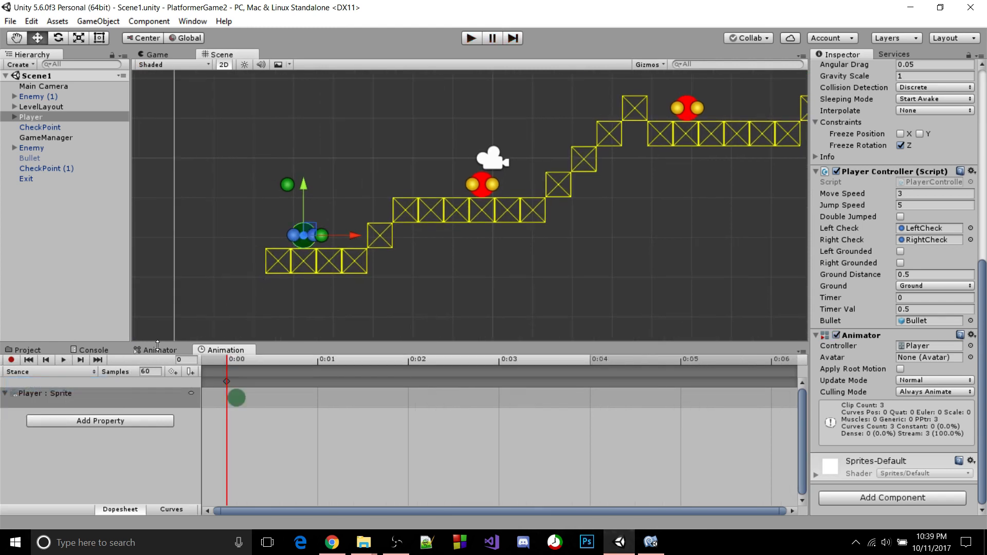
pyautogui.moveTo(223, 293); pyautogui.dragTo(237, 284, button='middle')
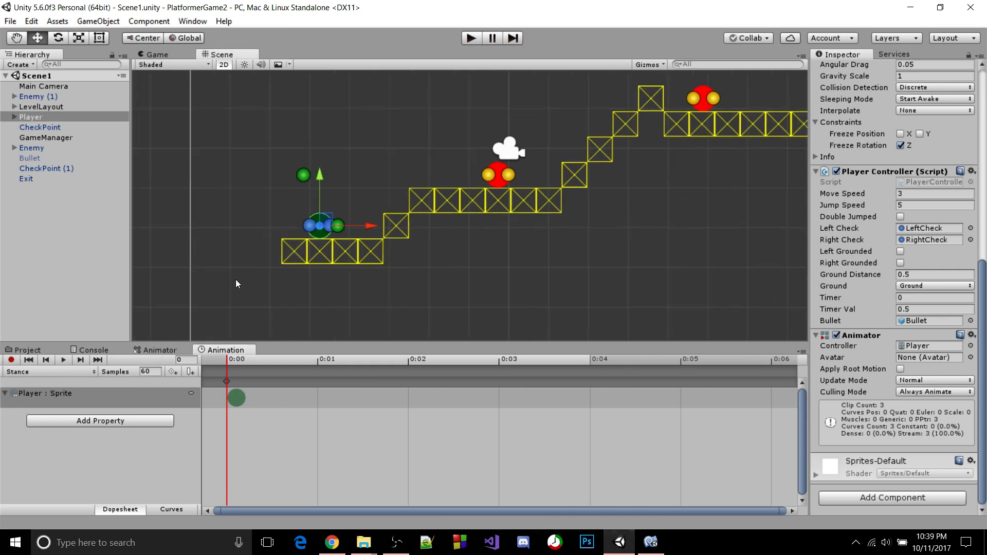
pyautogui.scroll(-1, 399, 226)
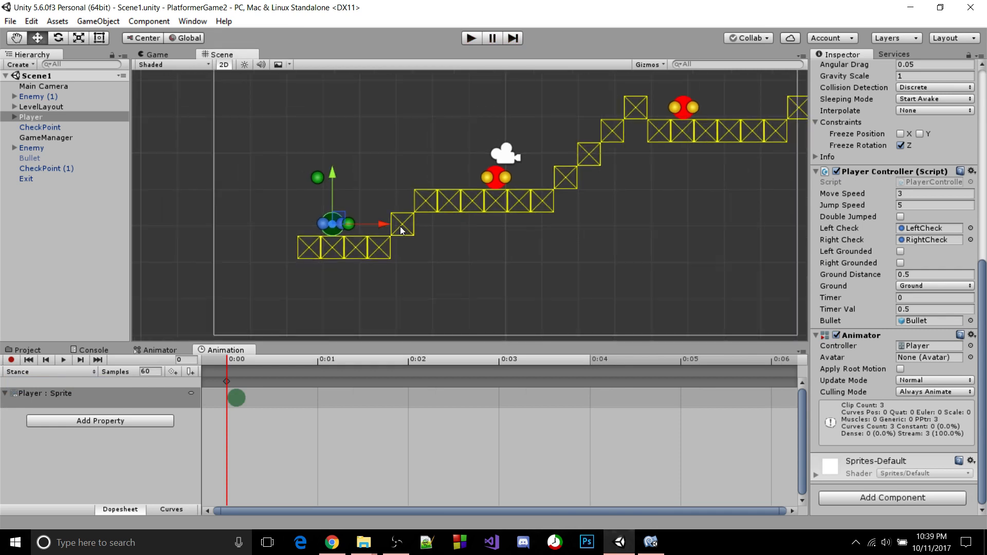
# Open the Player controller's state graph and view the parameter types that can be added.
pyautogui.click(159, 351)
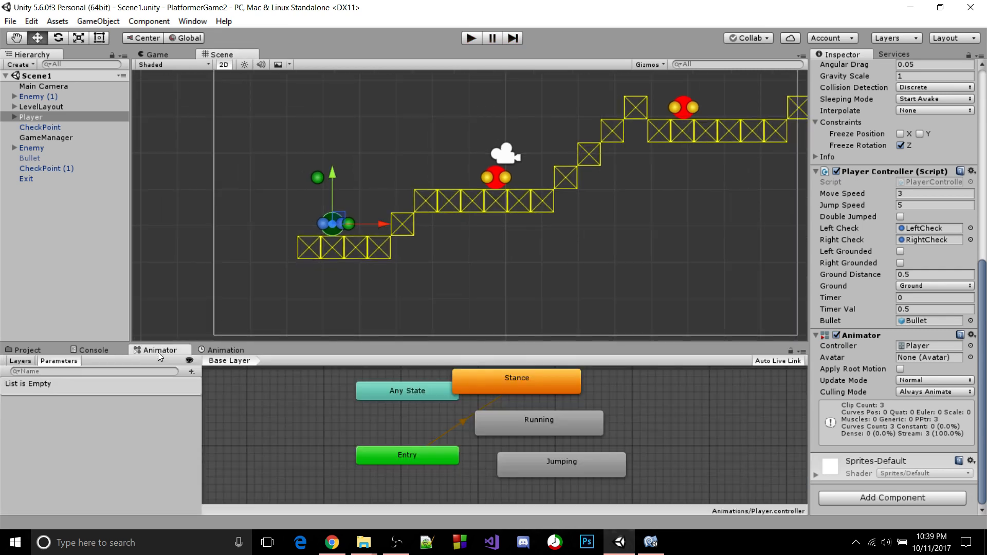
pyautogui.click(190, 372)
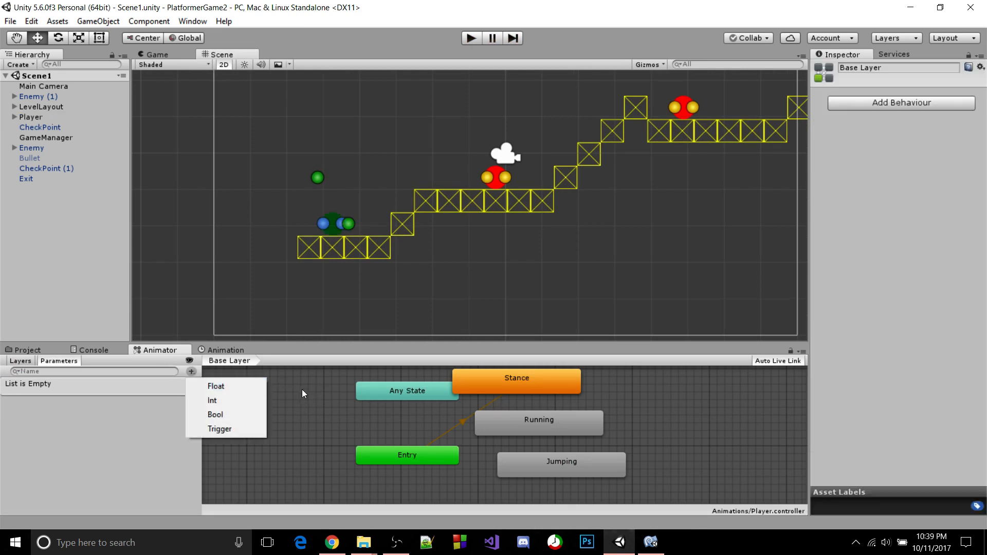
pyautogui.click(191, 372)
pyautogui.click(191, 372)
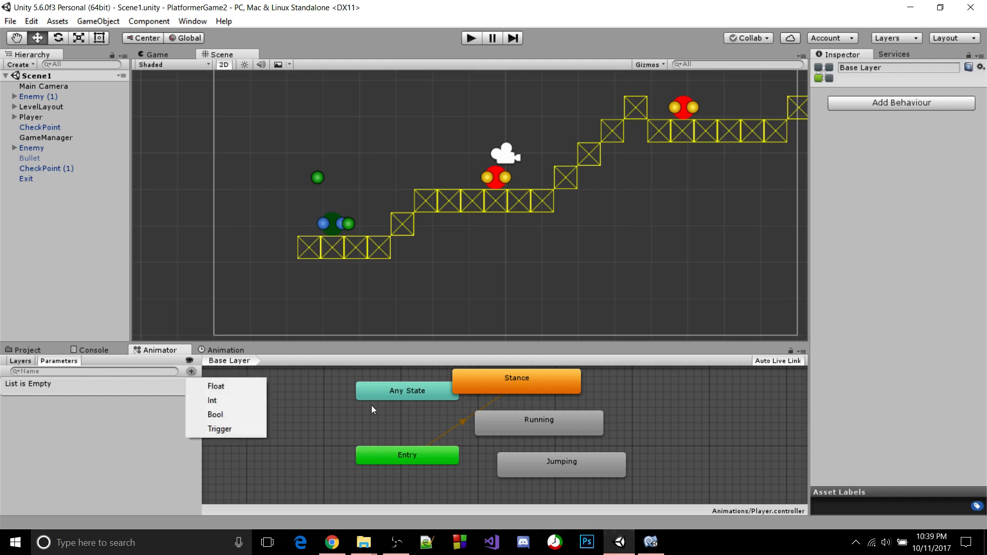
pyautogui.click(191, 372)
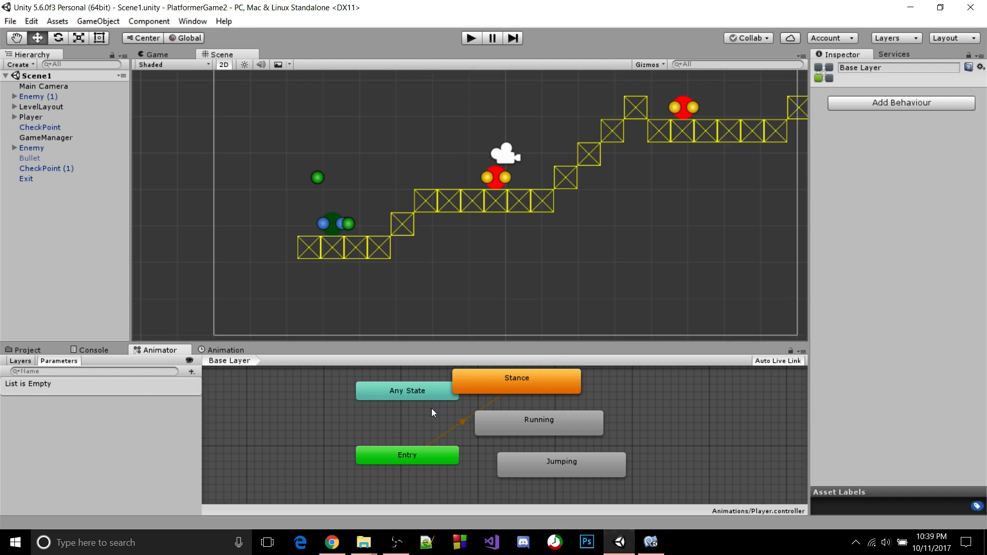
# Rearrange the state graph with Stance beside Entry, Running to the right of Stance, and Jumping above them.
pyautogui.moveTo(431, 408); pyautogui.dragTo(392, 410, button='middle')
pyautogui.moveTo(474, 394); pyautogui.dragTo(646, 427)
pyautogui.click(485, 415)
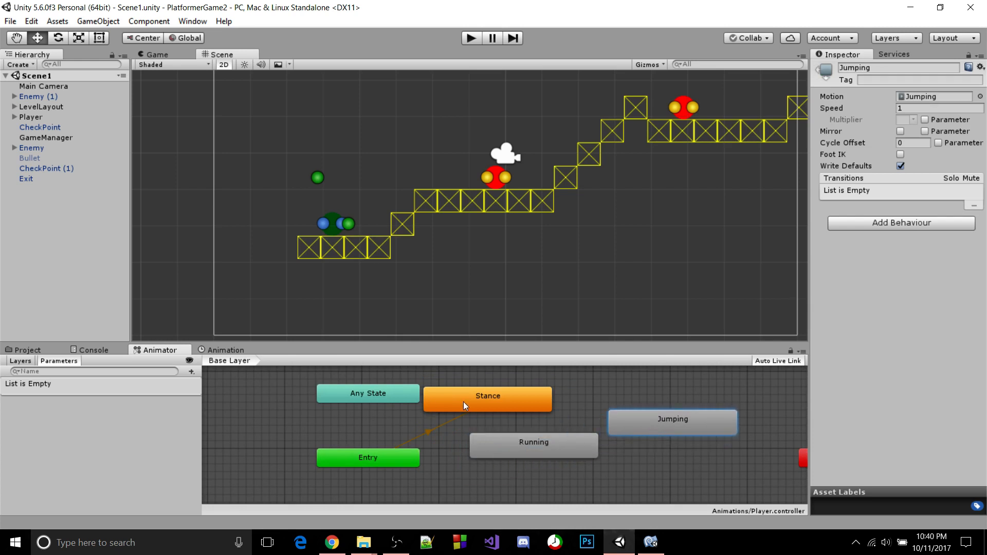
pyautogui.moveTo(464, 402); pyautogui.dragTo(600, 400)
pyautogui.click(517, 432)
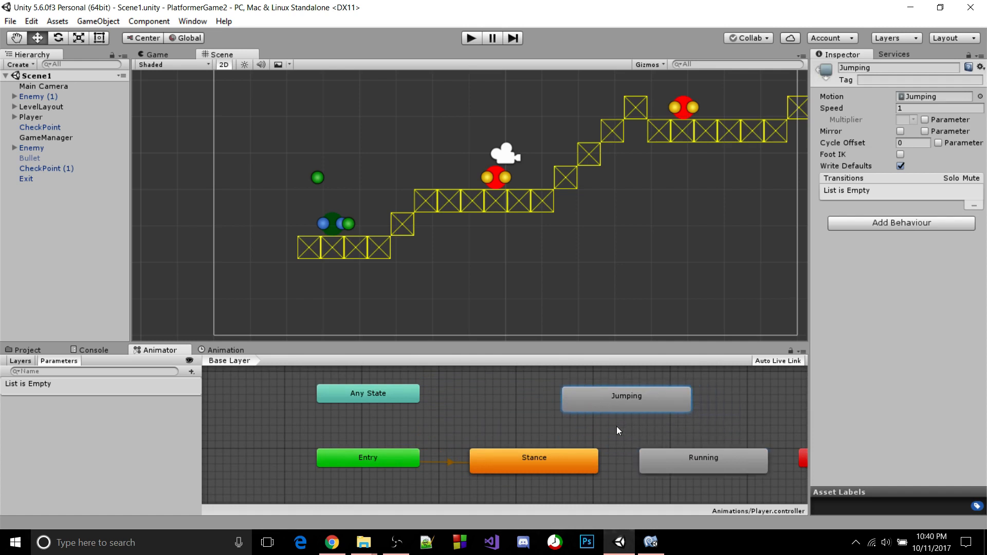
# Add a float parameter named speed to the Player controller, and delete it again.
pyautogui.click(192, 372)
pyautogui.click(205, 383)
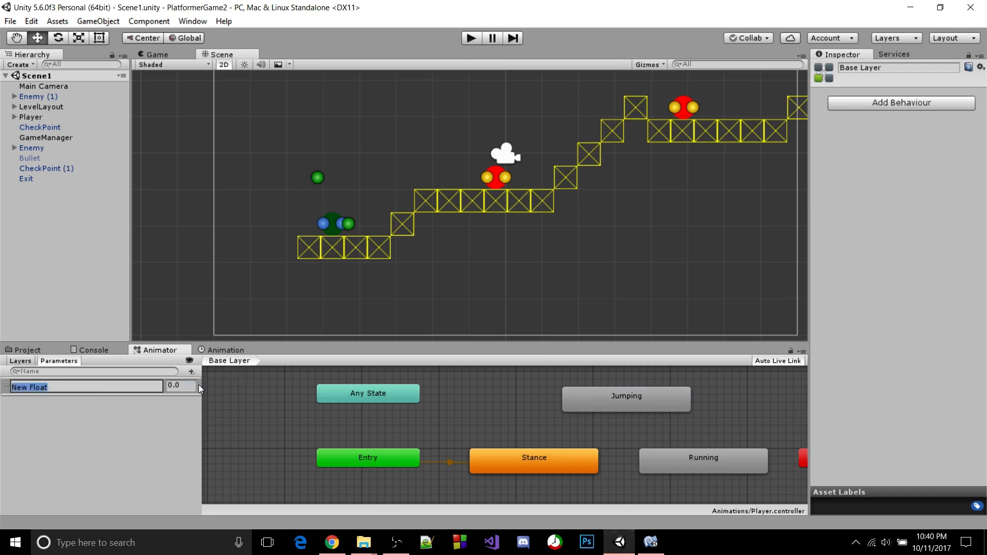
pyautogui.press('BackSpace')
pyautogui.write('speed')
pyautogui.press('Return')
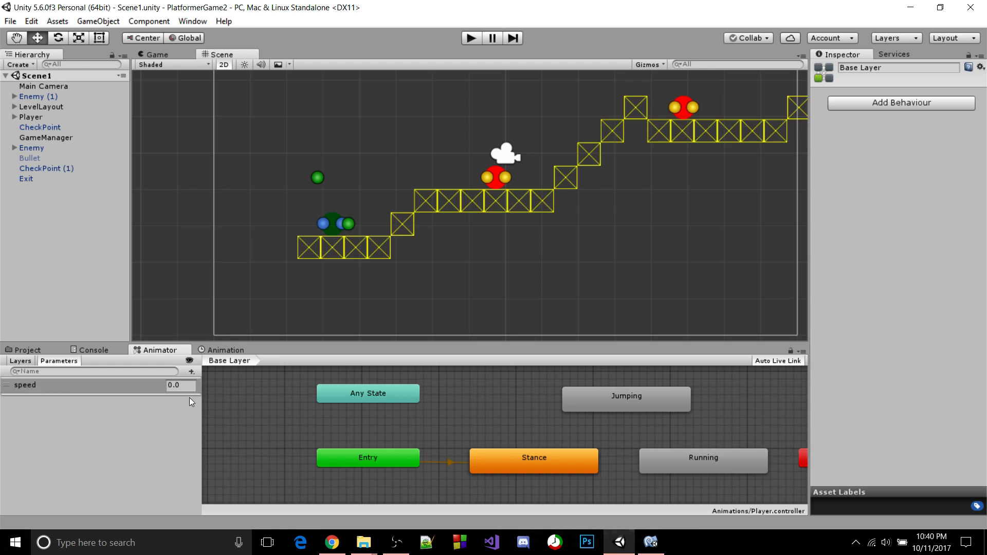
pyautogui.rightClick(119, 385)
pyautogui.click(153, 393)
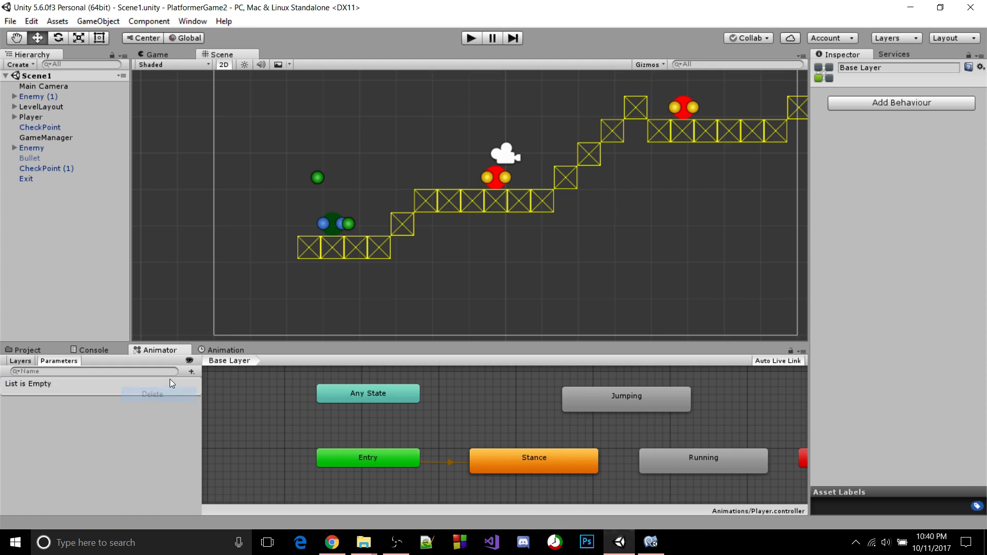
# Add a Bool parameter named Grounded to the Player controller.
pyautogui.click(192, 371)
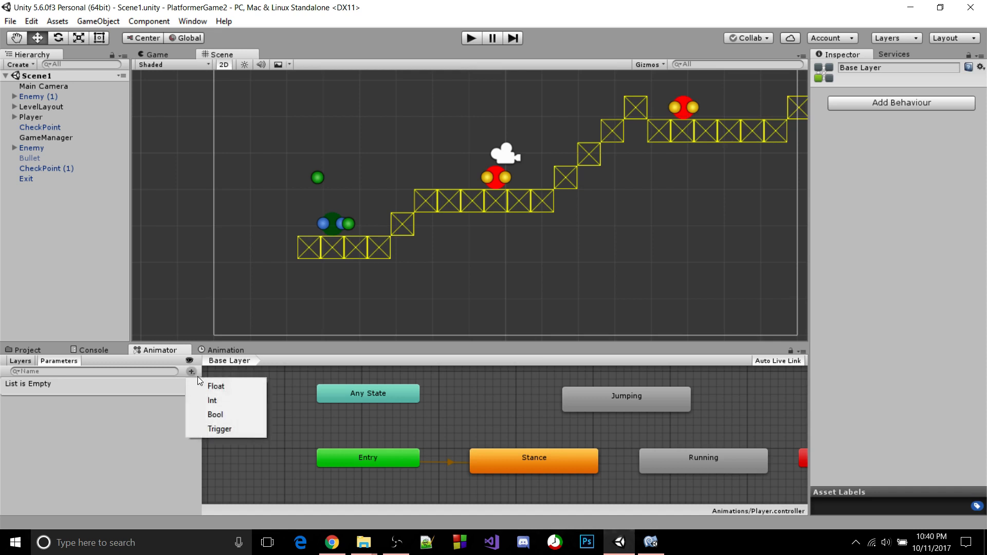
pyautogui.click(209, 410)
pyautogui.write('Grounded')
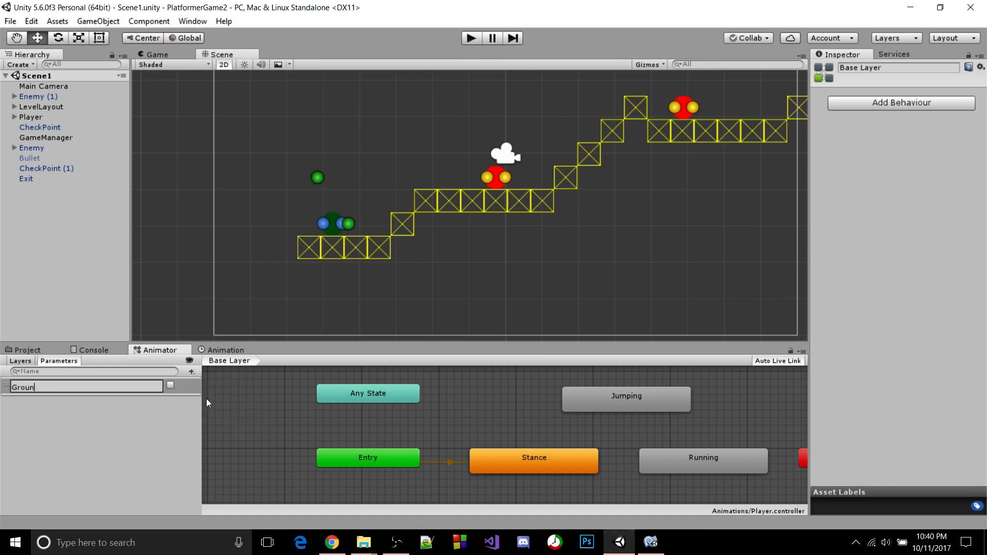
pyautogui.press('Return')
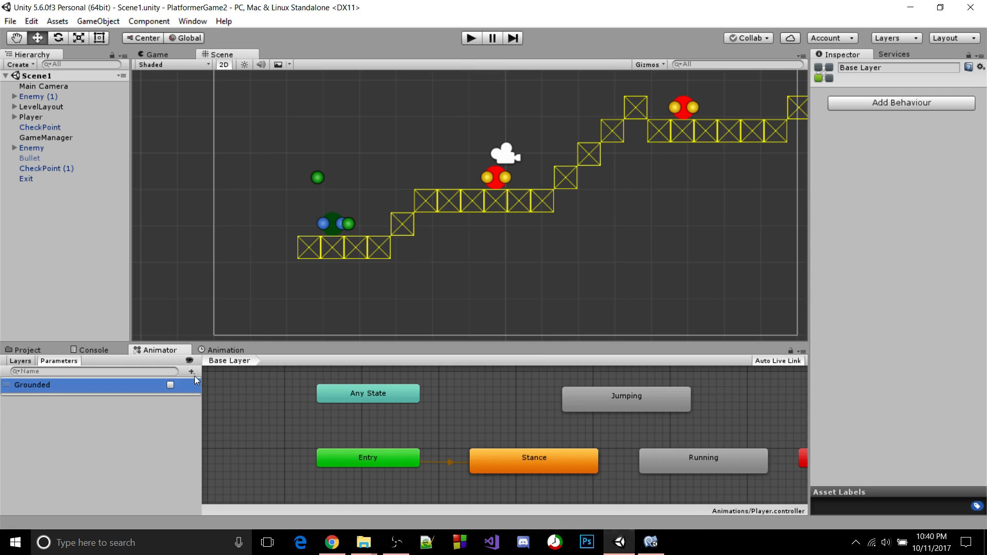
# Add a second Bool parameter named Moving to the Player controller.
pyautogui.click(193, 373)
pyautogui.click(214, 413)
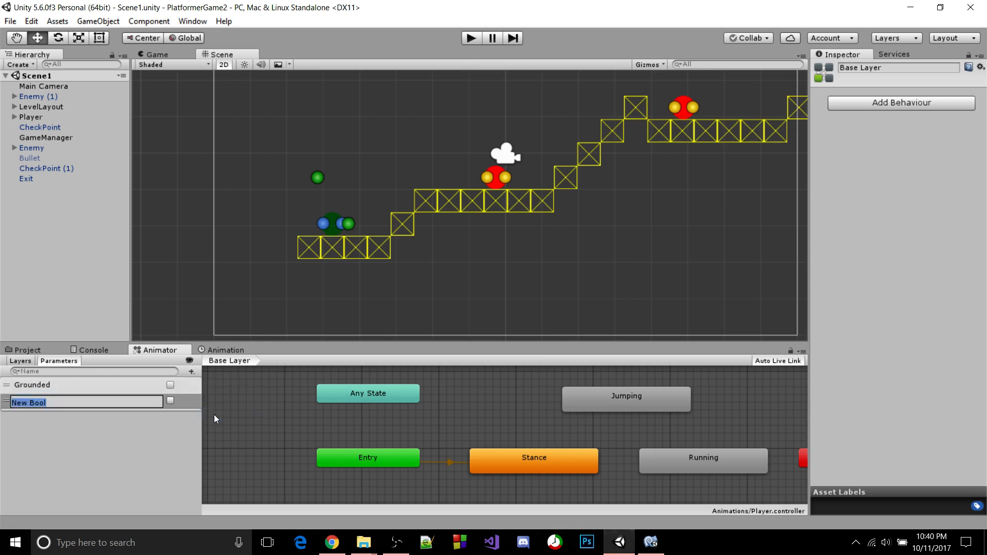
pyautogui.write('Moving')
pyautogui.press('BackSpace')
pyautogui.press('BackSpace')
pyautogui.press('BackSpace')
pyautogui.press('BackSpace')
pyautogui.press('BackSpace')
pyautogui.write('oving')
pyautogui.press('Return')
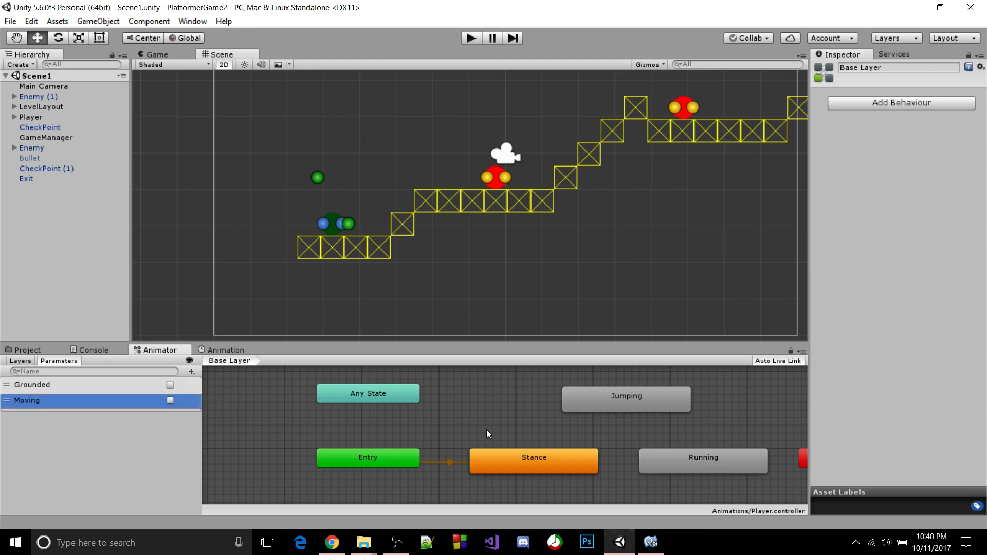
# Create a transition from the Stance state to the Running state.
pyautogui.moveTo(486, 430); pyautogui.dragTo(394, 401, button='middle')
pyautogui.click(414, 436)
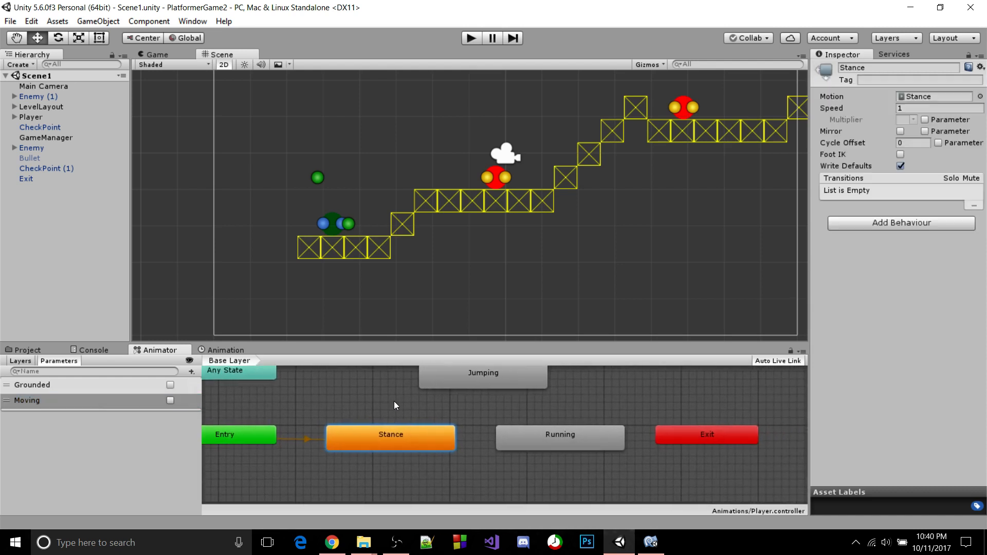
pyautogui.rightClick(396, 427)
pyautogui.click(418, 436)
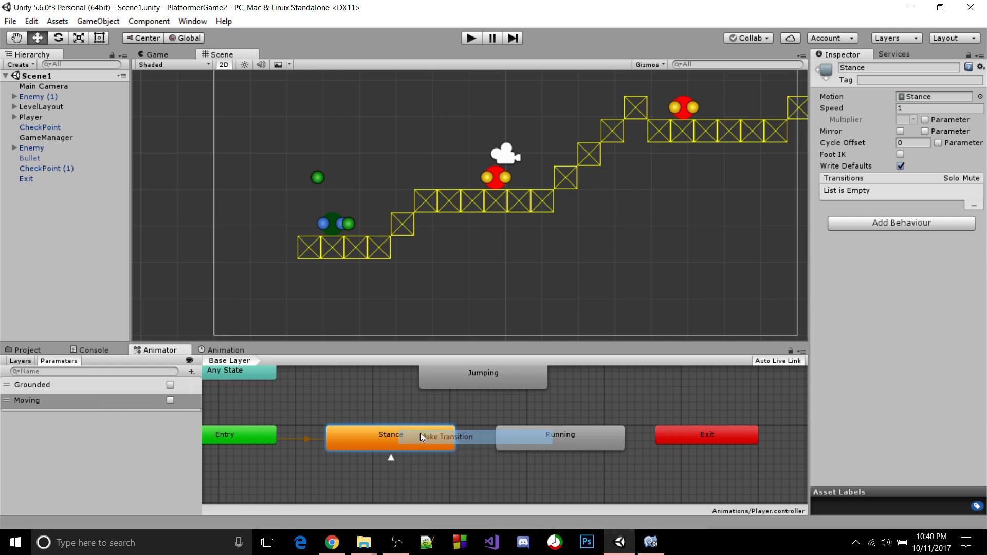
pyautogui.click(513, 441)
# Give the Stance-to-Running transition a condition requiring Moving to be true.
pyautogui.click(483, 443)
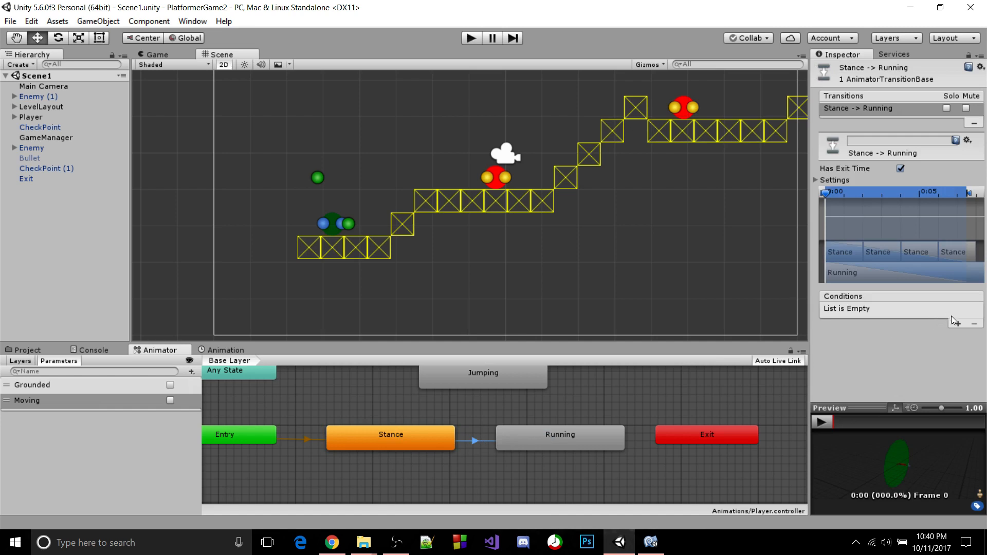
pyautogui.click(955, 322)
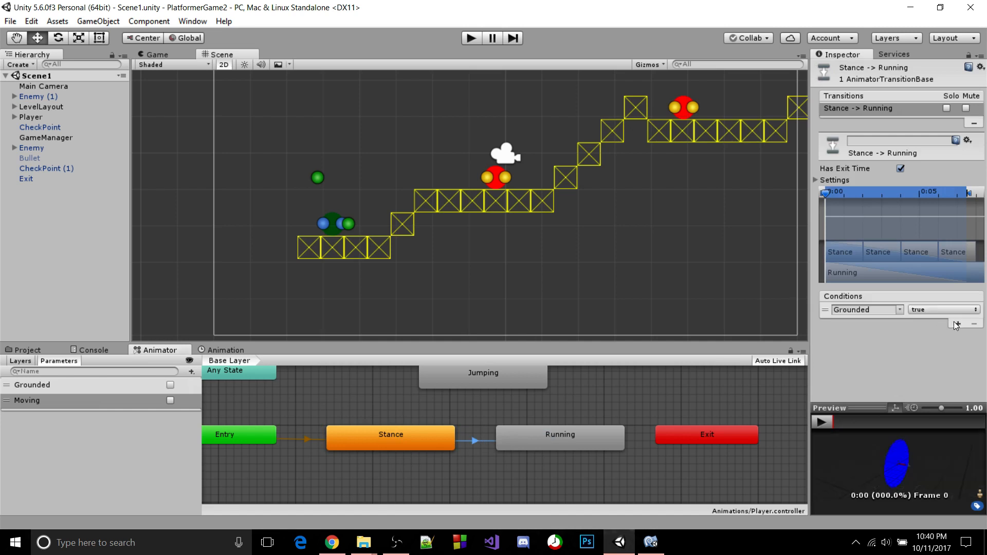
pyautogui.click(900, 312)
pyautogui.click(926, 339)
pyautogui.click(930, 310)
pyautogui.click(933, 331)
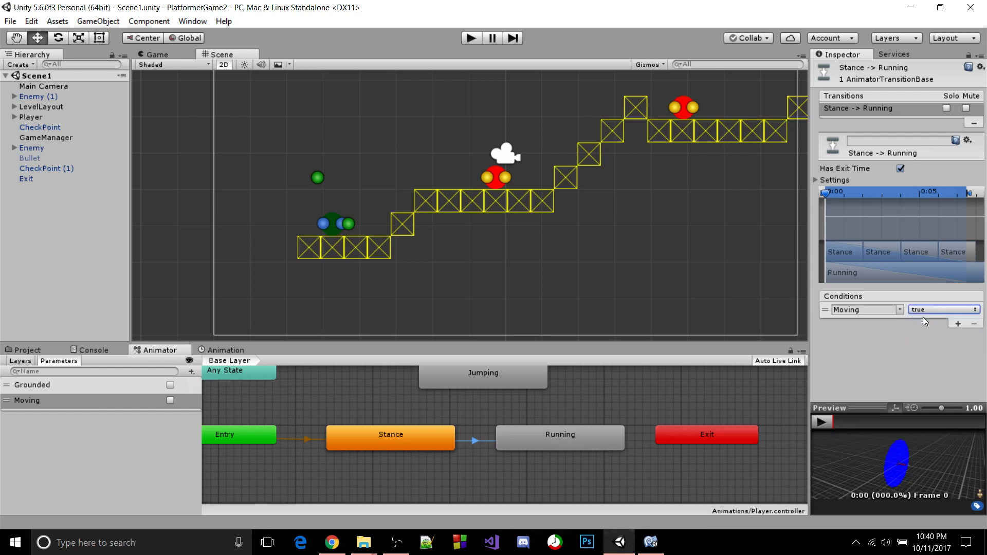
# Create a transition from the Running state back to the Stance state.
pyautogui.click(545, 445)
pyautogui.rightClick(545, 440)
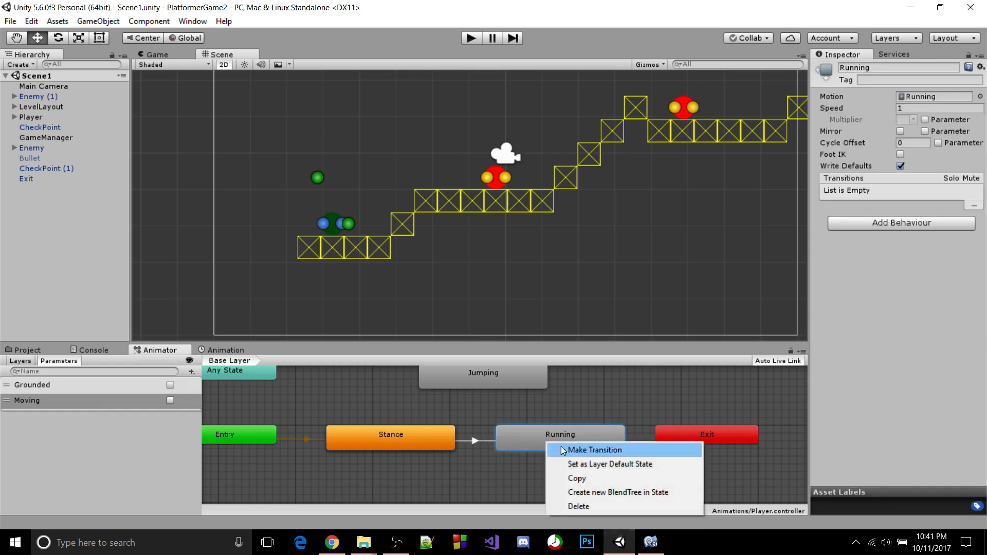
pyautogui.click(563, 447)
pyautogui.click(446, 433)
# Give the Running-to-Stance transition a single condition requiring Moving to be false.
pyautogui.click(477, 434)
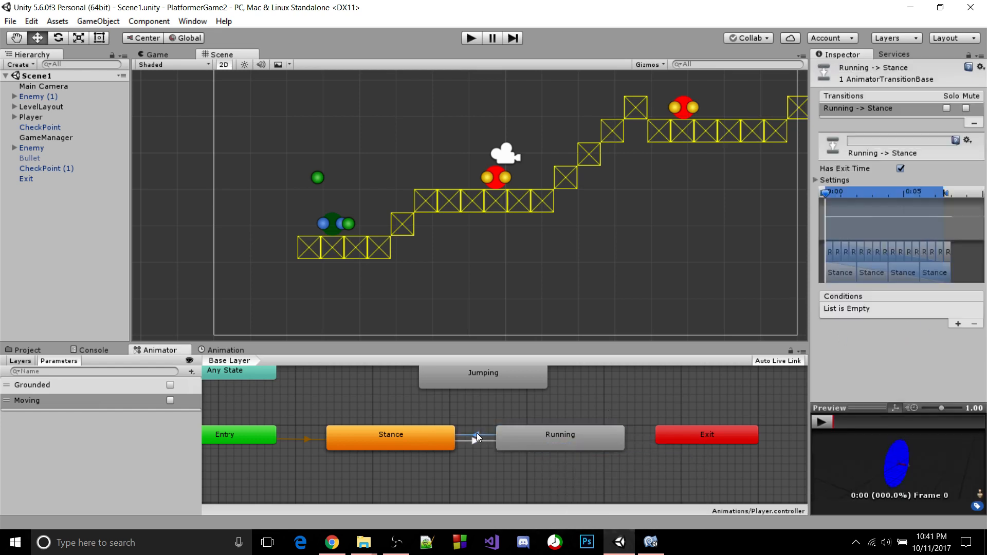
pyautogui.click(958, 324)
pyautogui.click(958, 324)
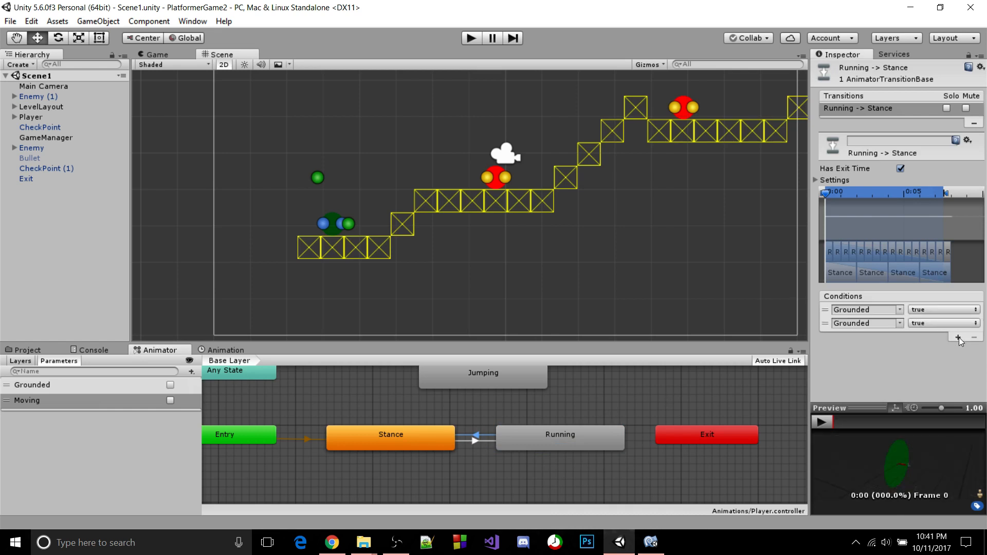
pyautogui.click(914, 328)
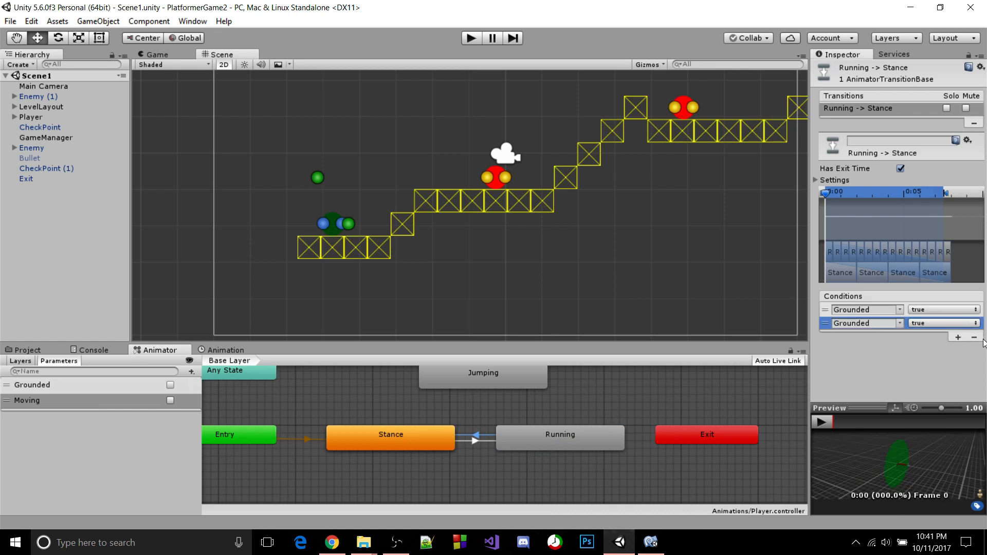
pyautogui.click(975, 337)
pyautogui.click(901, 311)
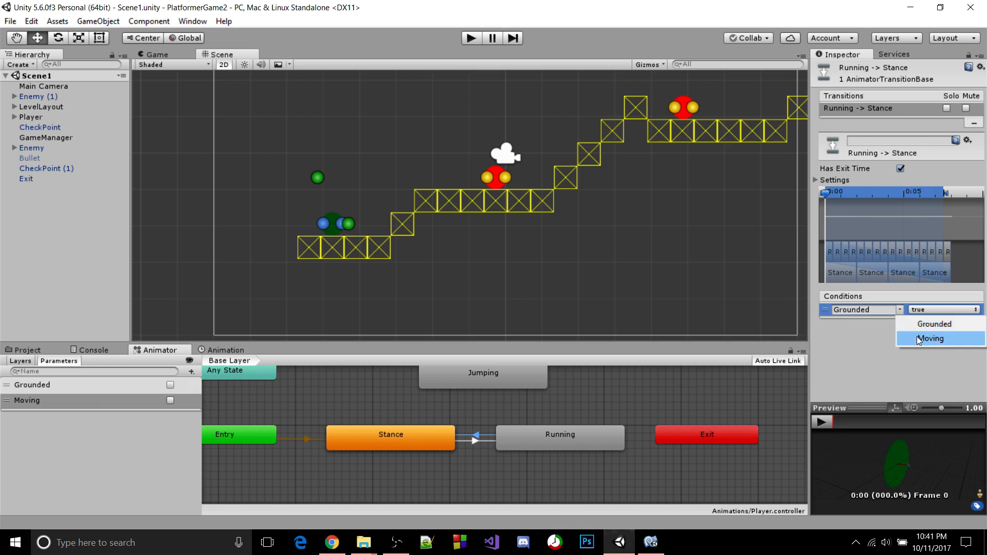
pyautogui.click(918, 336)
pyautogui.click(923, 312)
pyautogui.click(927, 335)
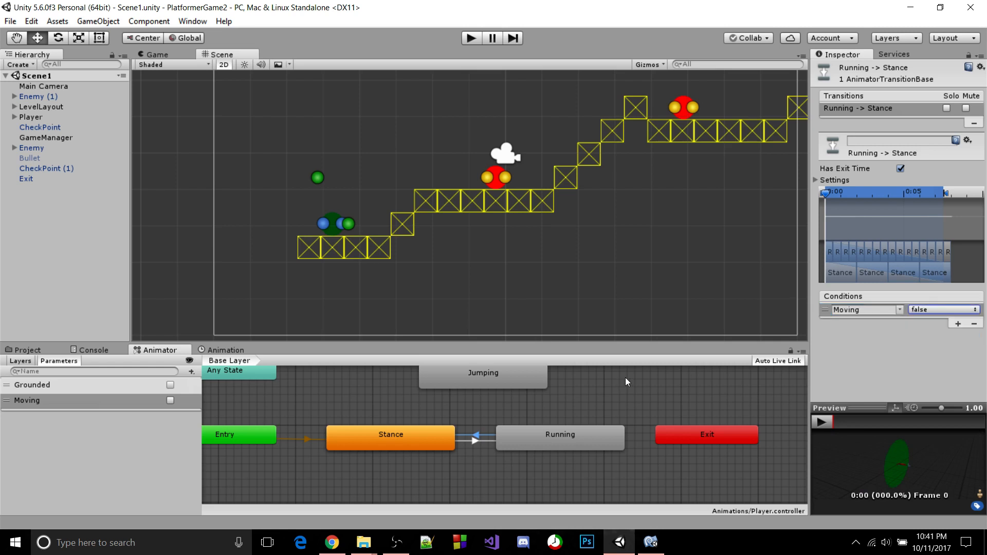
pyautogui.moveTo(626, 378); pyautogui.dragTo(566, 408, button='middle')
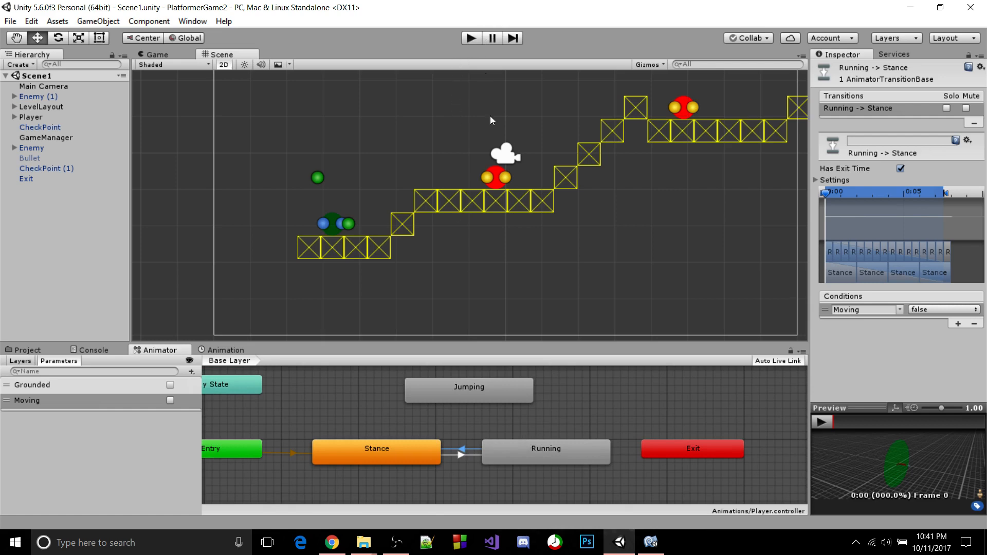
# Switch to MonoDevelop, add an empty public void AnimatorValues() method below SpawnBullets in PlayerController.cs, and save the script.
pyautogui.click(651, 542)
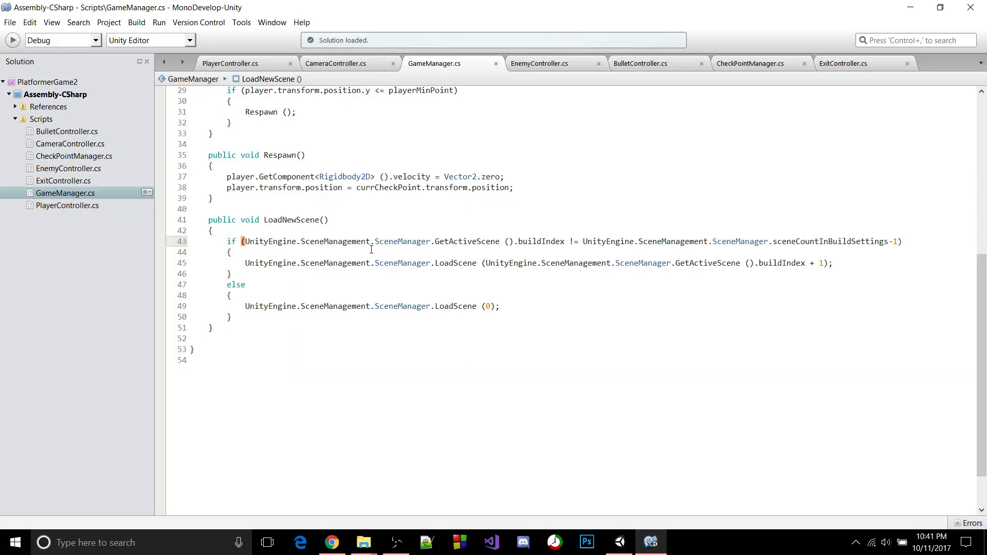
pyautogui.click(248, 60)
pyautogui.scroll(-20, 258, 206)
pyautogui.click(241, 273)
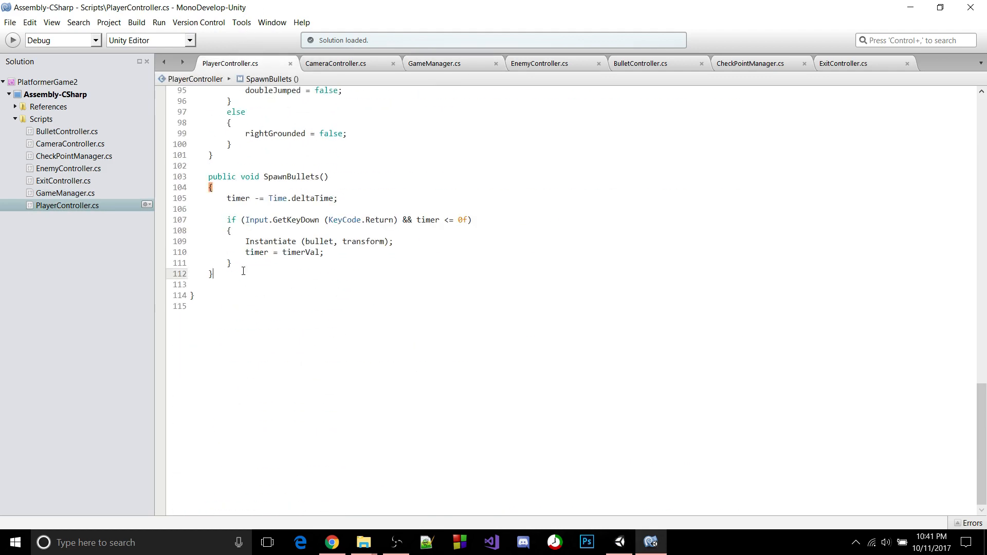
pyautogui.press('Return')
pyautogui.press('Return')
pyautogui.write('pub')
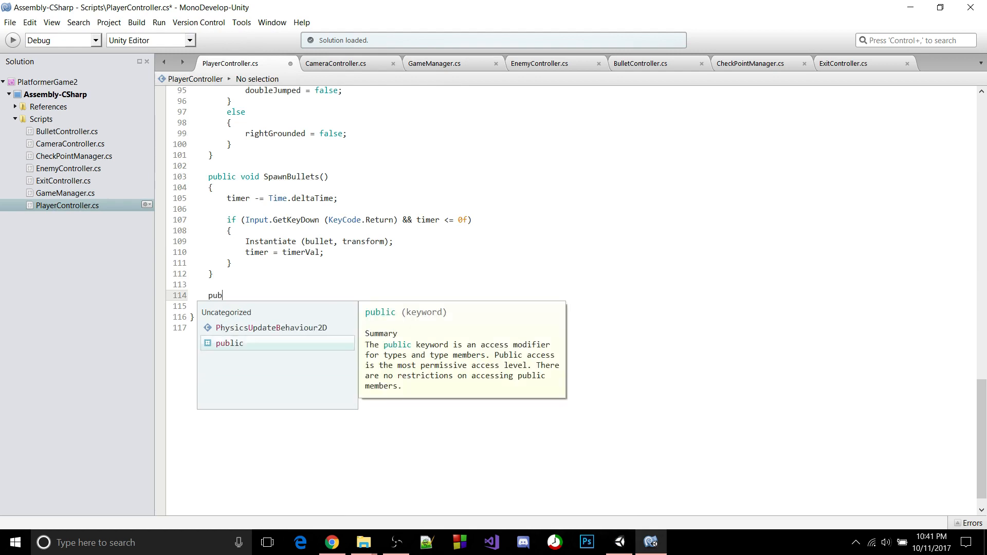
pyautogui.write('lic void A')
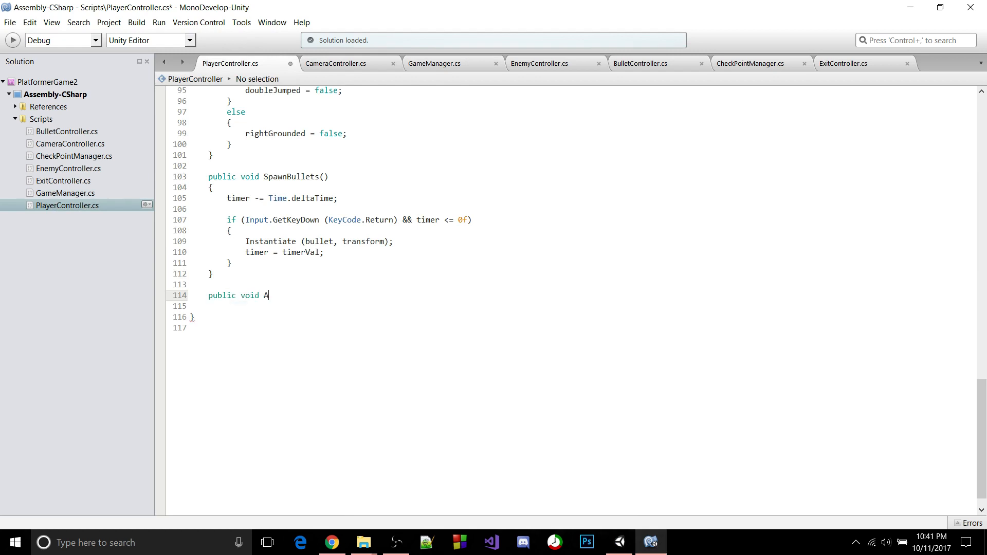
pyautogui.write('nimatorValues()')
pyautogui.press('Return')
pyautogui.write('{')
pyautogui.press('Return')
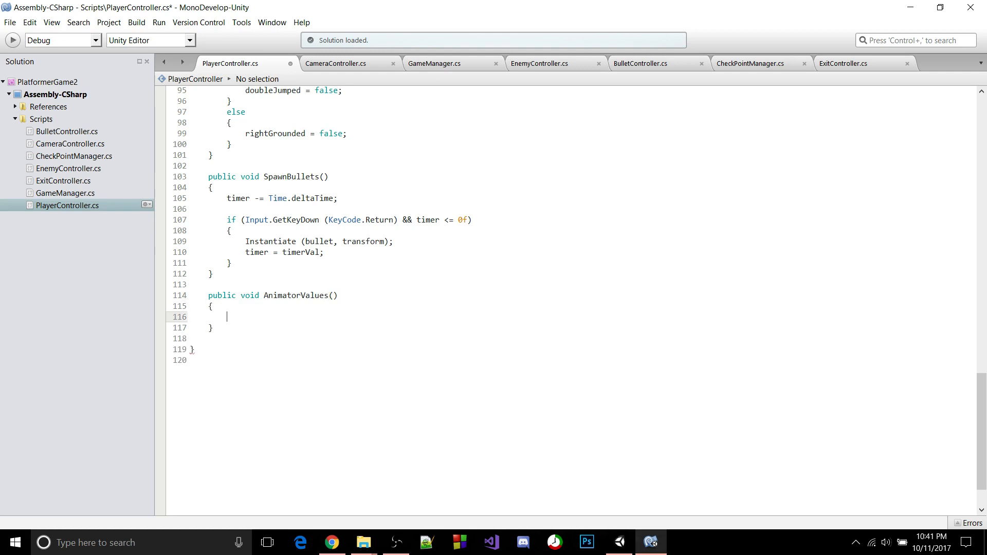
pyautogui.hotkey('ctrl', 's')
# Declare a public Animator variable named anim under an "// Animator" comment below the shooting variables, and save the script.
pyautogui.scroll(-2, 241, 271)
pyautogui.scroll(20, 241, 270)
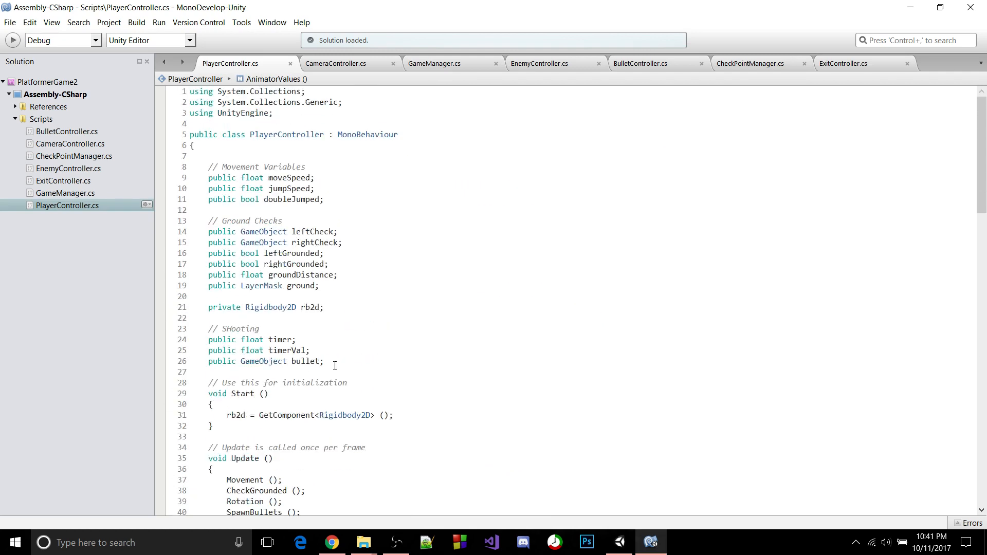
pyautogui.click(334, 364)
pyautogui.press('Return')
pyautogui.press('Return')
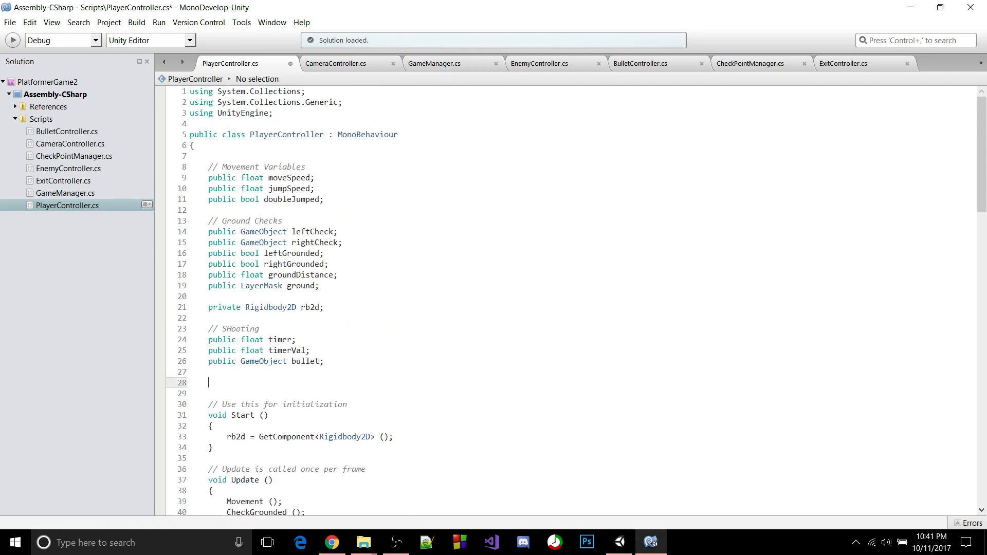
pyautogui.write('// Animator')
pyautogui.press('Return')
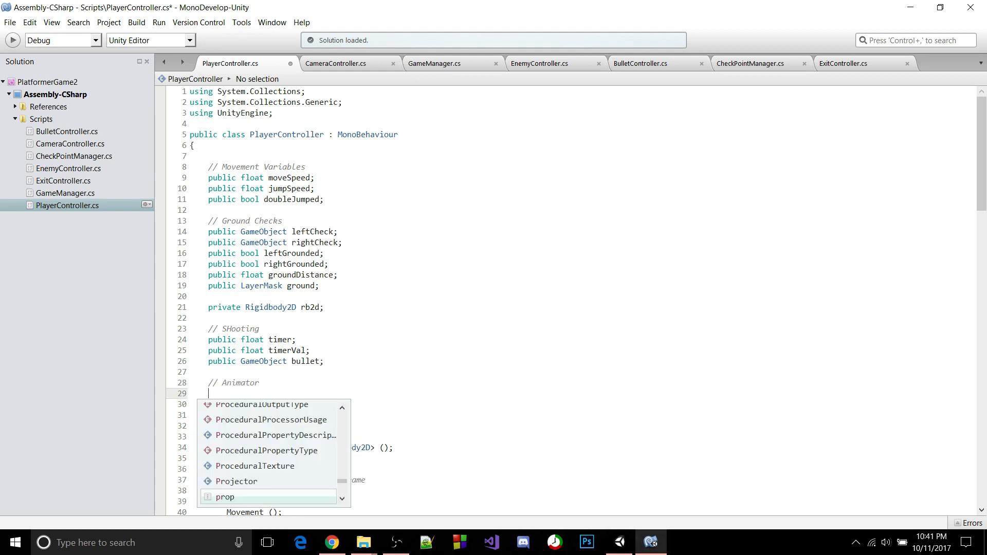
pyautogui.write('public Animator ')
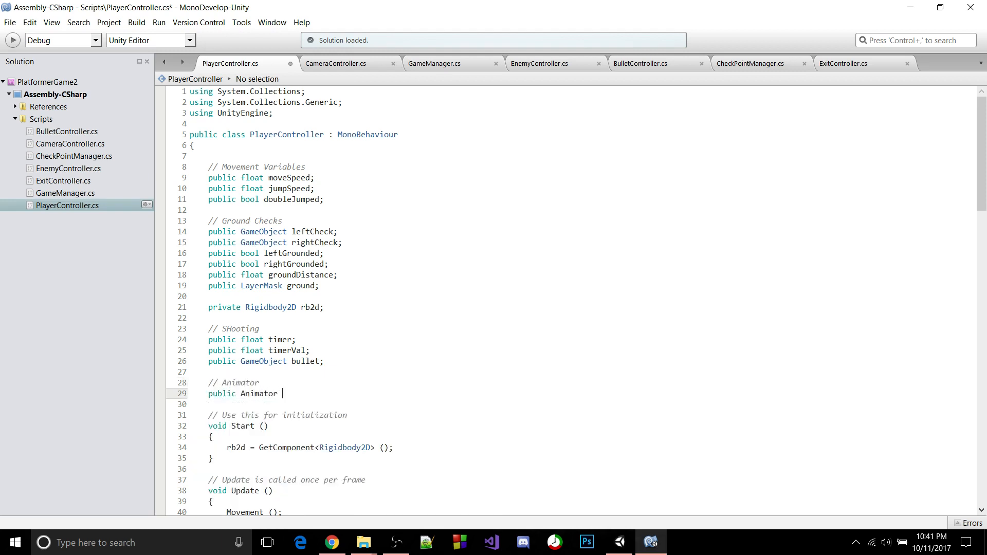
pyautogui.write('anim;')
pyautogui.hotkey('ctrl', 's')
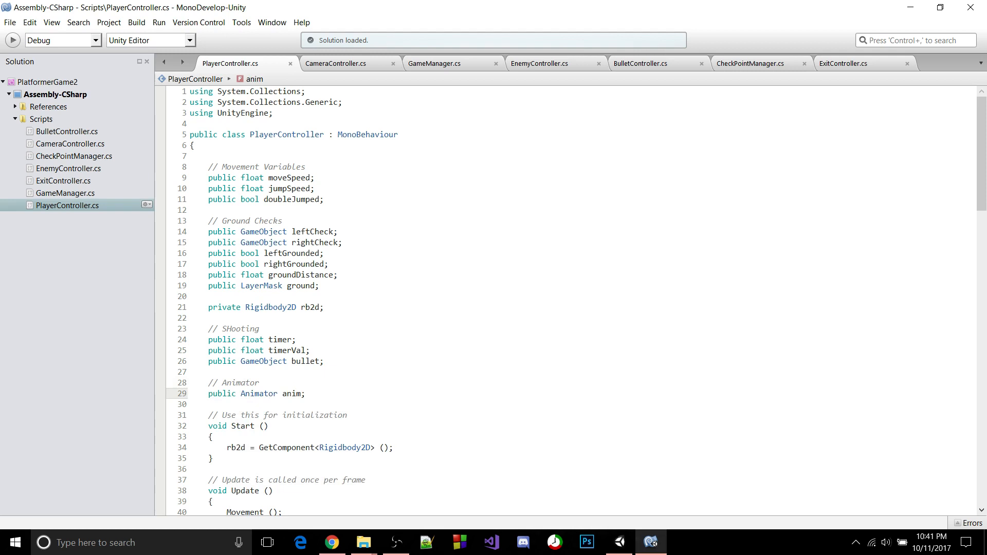
# Assign anim = GetComponent<Animator> (); in the Start method below the rb2d assignment, and save the script.
pyautogui.scroll(-2, 370, 375)
pyautogui.click(396, 401)
pyautogui.press('Return')
pyautogui.write('ani')
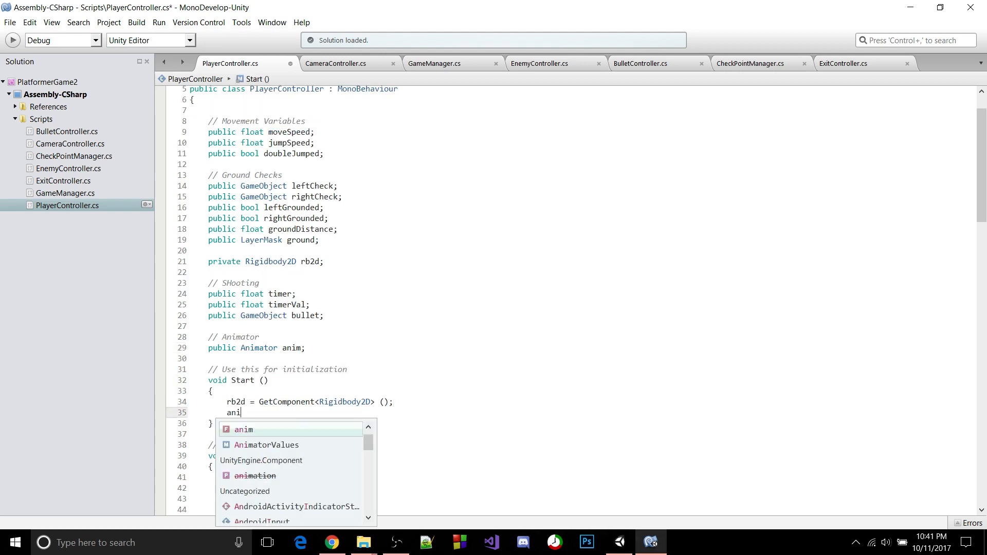
pyautogui.write('m = GEtComp')
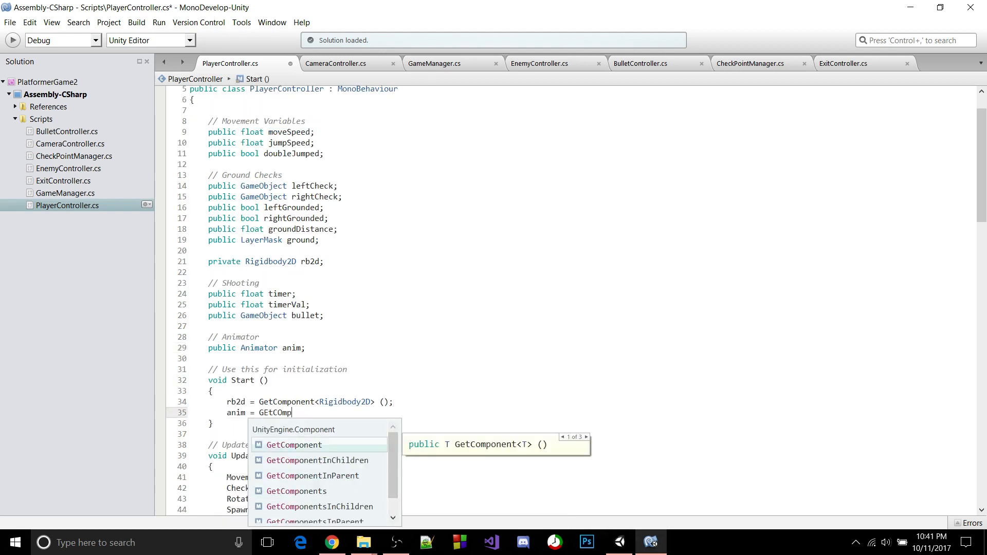
pyautogui.write('onent<Anim')
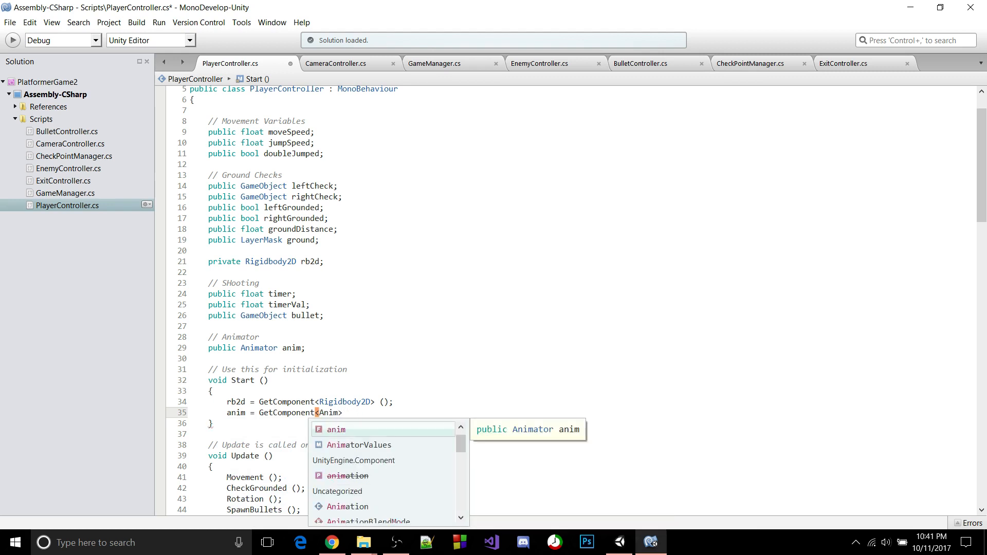
pyautogui.write('ator')
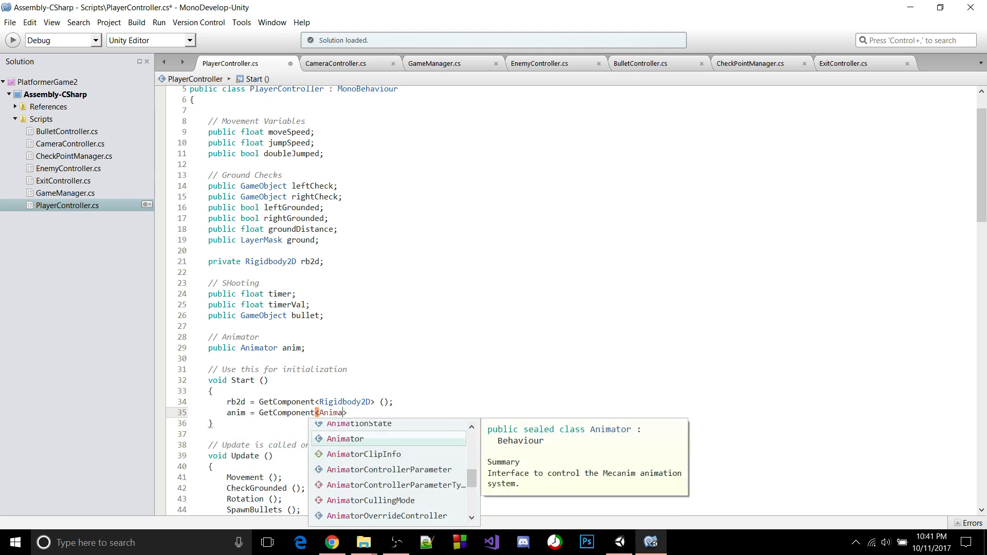
pyautogui.write('> ();')
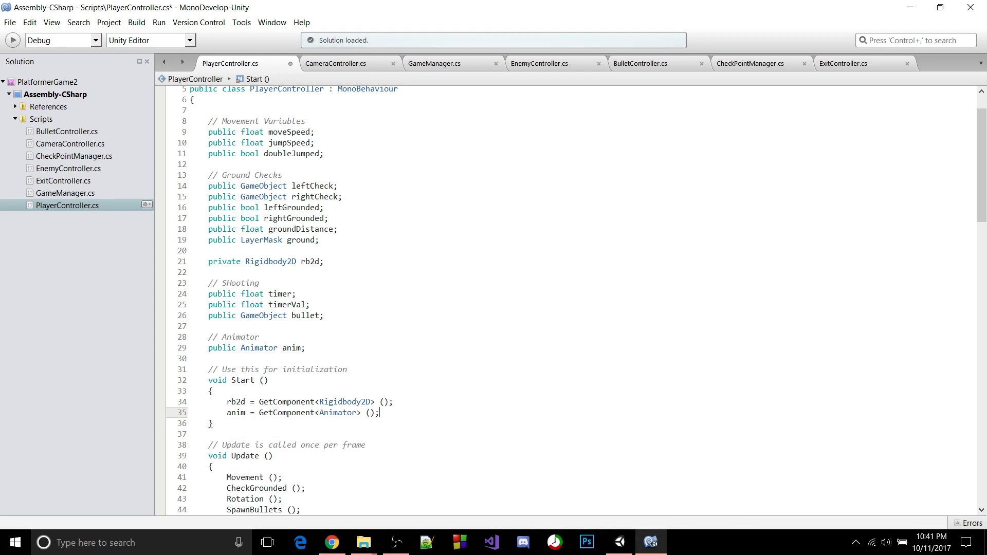
pyautogui.hotkey('ctrl', 's')
# In the AnimatorValues method, add anim.SetBool ("Moving", Input.GetAxis ("Horizonatl") != 0); and save the script.
pyautogui.scroll(-20, 331, 331)
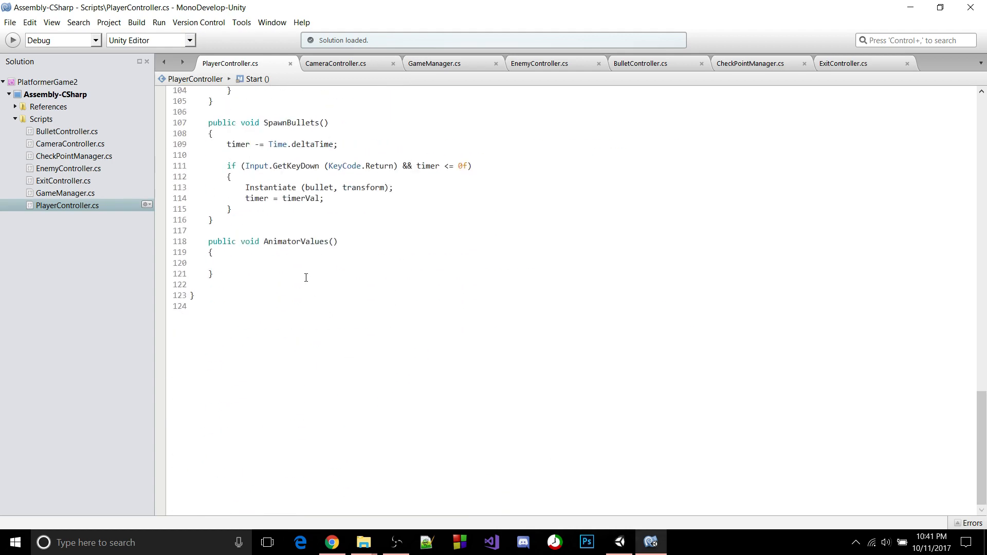
pyautogui.click(308, 273)
pyautogui.click(310, 263)
pyautogui.write('anim.')
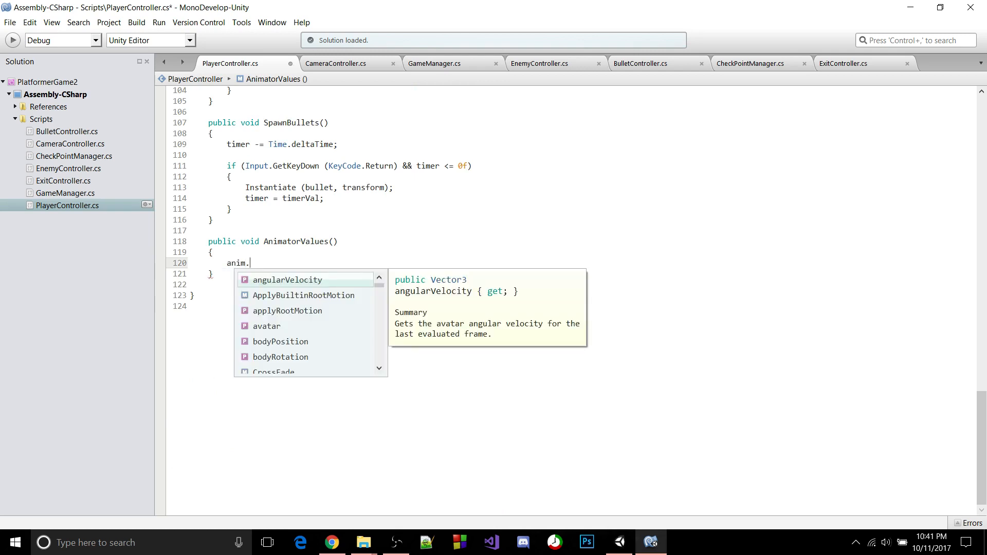
pyautogui.write('SetBool()')
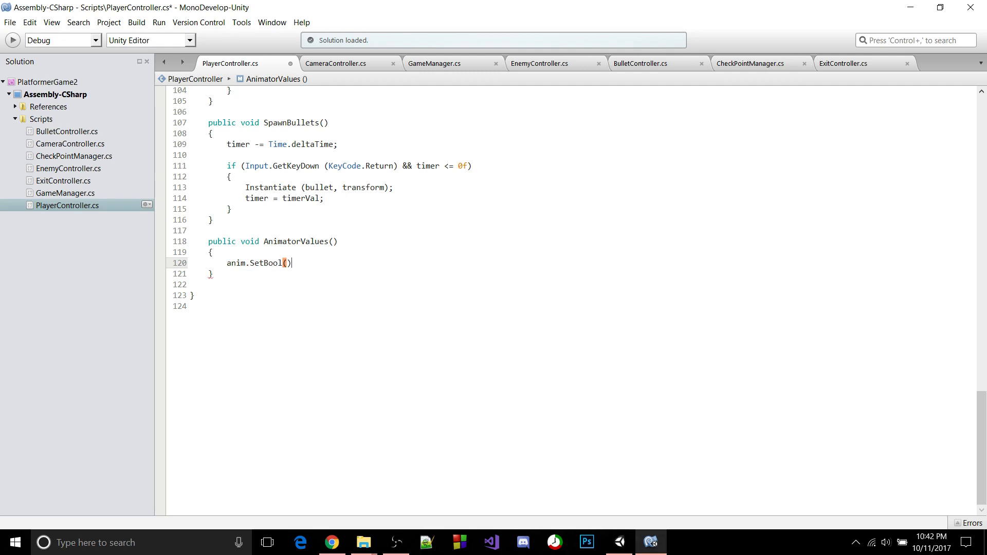
pyautogui.write('""')
pyautogui.press('BackSpace')
pyautogui.press('BackSpace')
pyautogui.press('Left')
pyautogui.write('"')
pyautogui.write('Moving")')
pyautogui.write(' =')
pyautogui.press('BackSpace')
pyautogui.press('BackSpace')
pyautogui.write(', ')
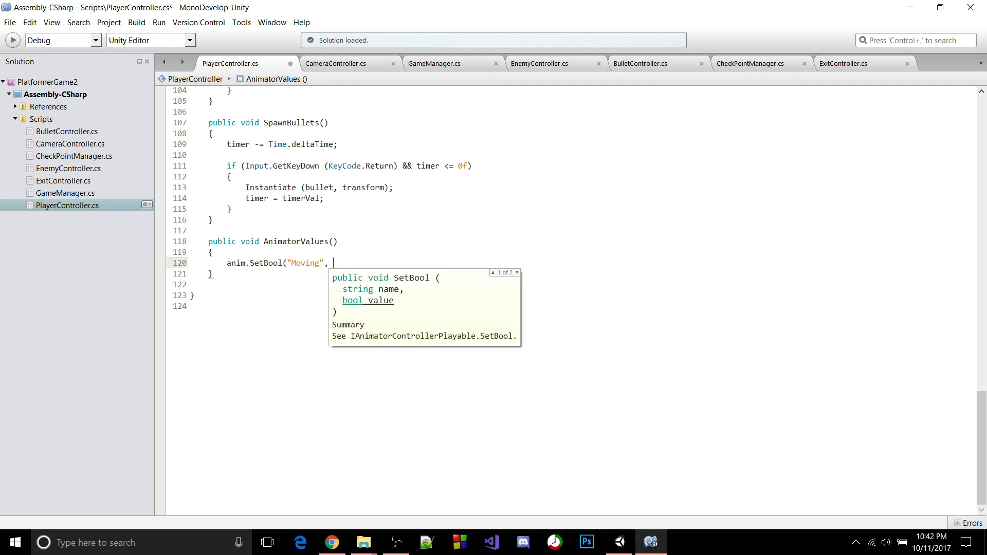
pyautogui.write('Inpu')
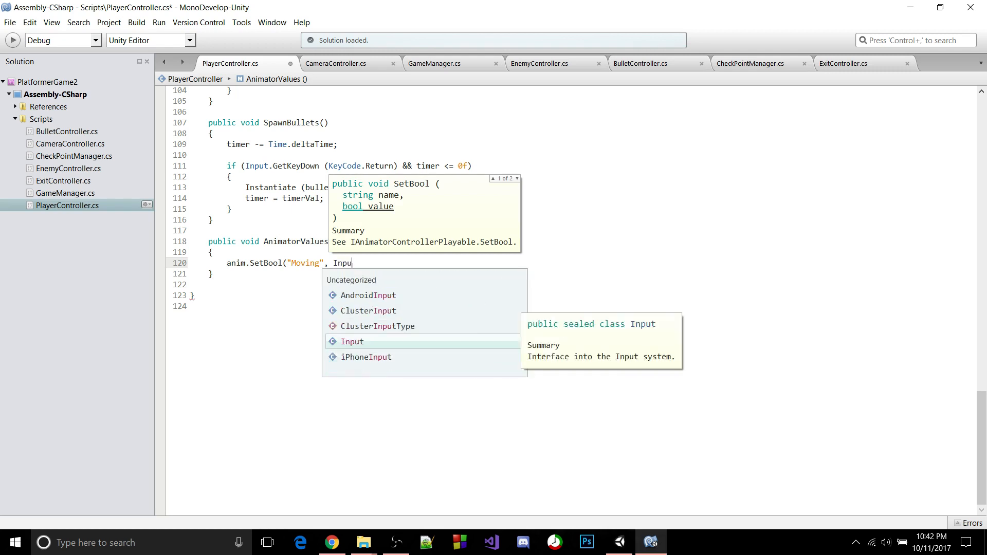
pyautogui.write('t.GetAxis ("Ho')
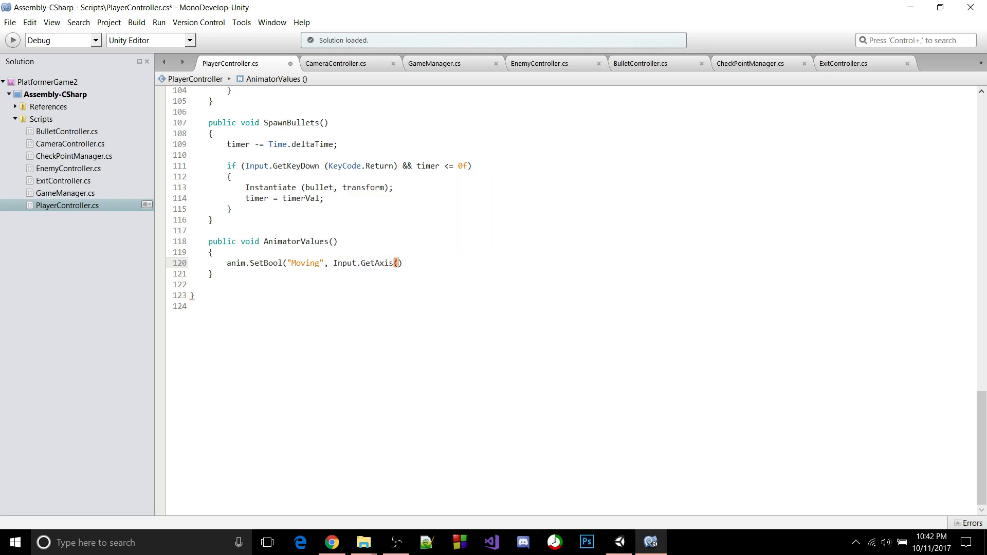
pyautogui.write('rizonatl") != 0);')
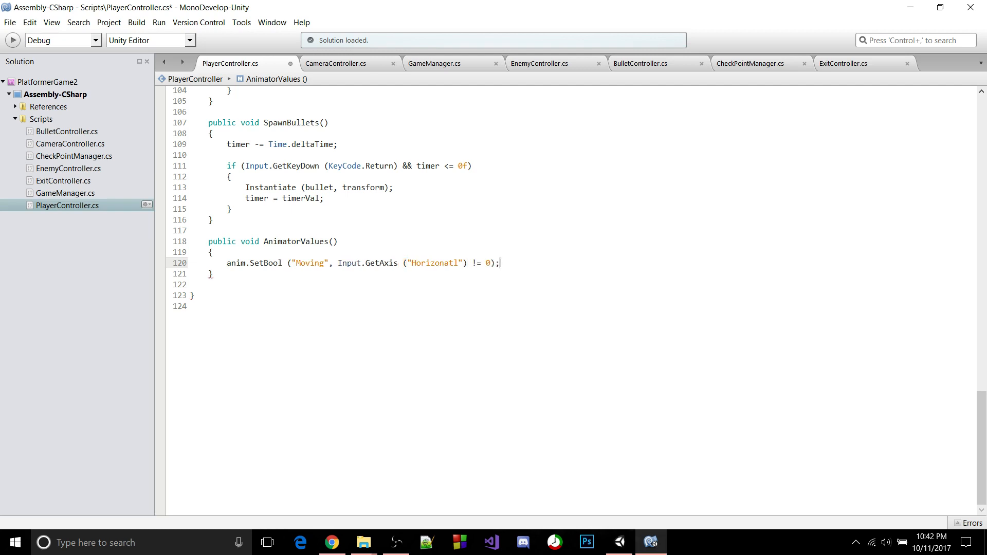
pyautogui.hotkey('ctrl', 's')
# Add anim.SetBool ("Grounded", (leftGrounded && rightGrounded)); below the Moving line in AnimatorValues, and save the script.
pyautogui.press('Return')
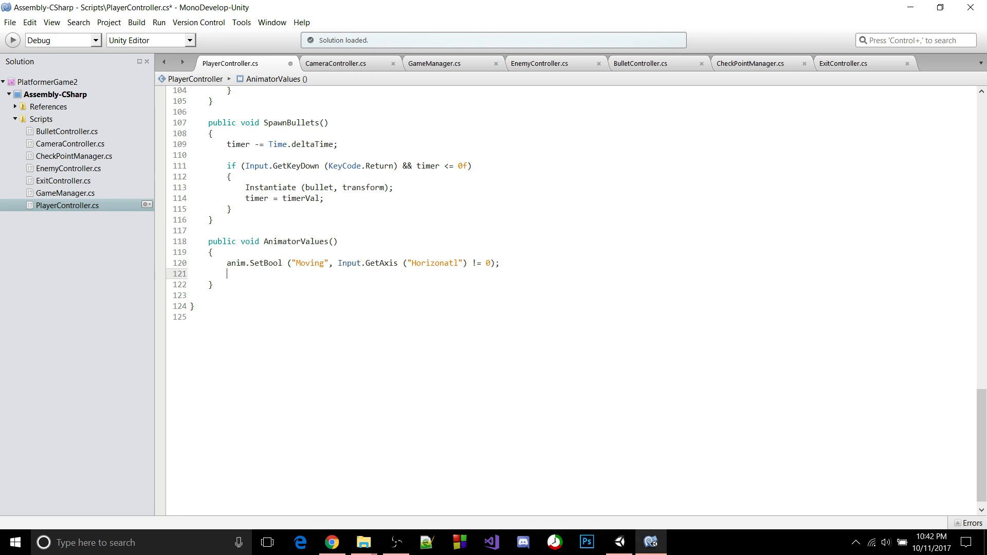
pyautogui.write('anim.S')
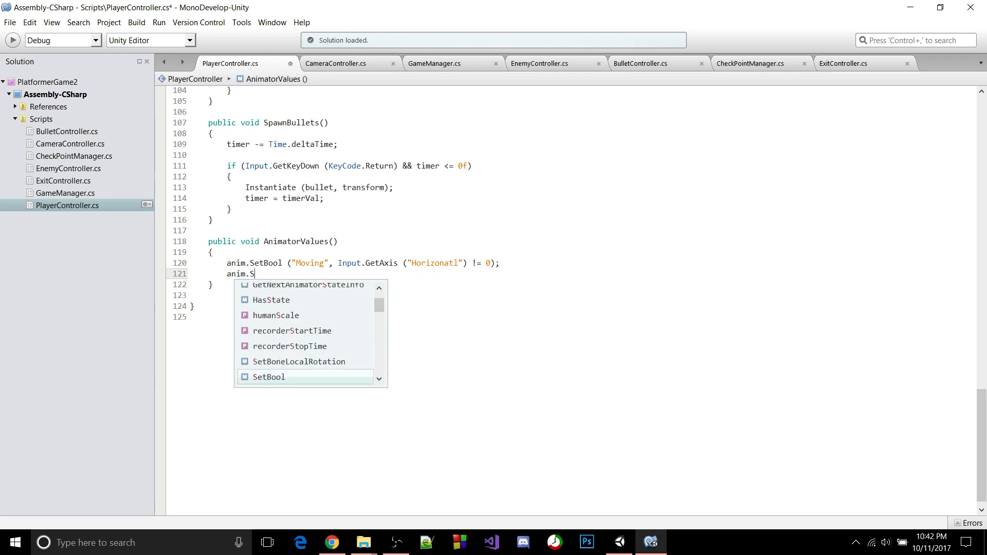
pyautogui.write('etBool()')
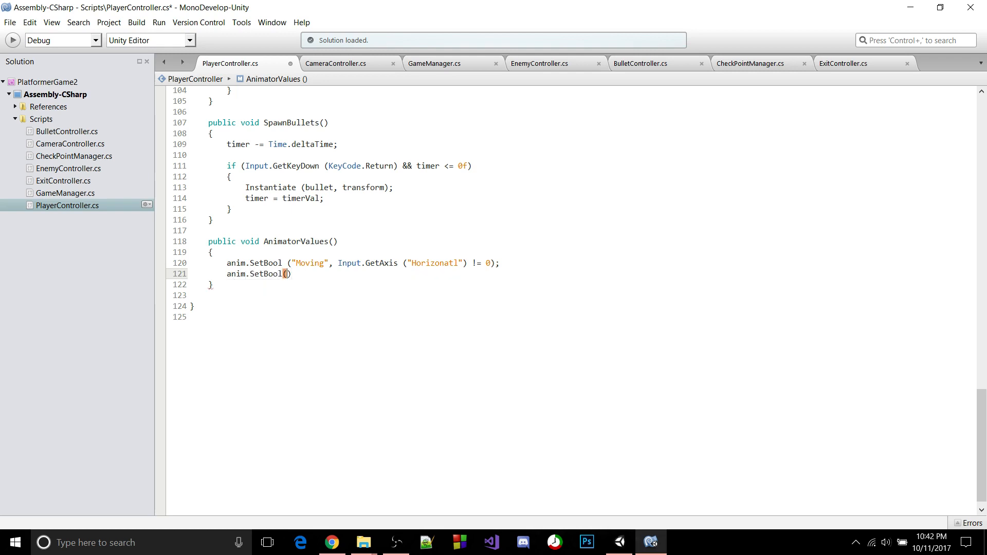
pyautogui.write('"Grounded", ')
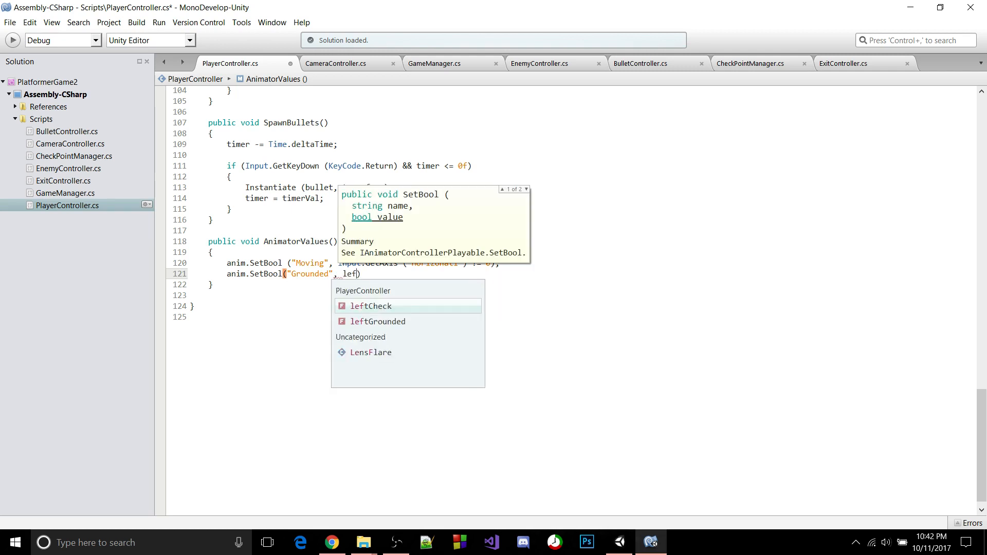
pyautogui.write('(')
pyautogui.write('leftGrounded ')
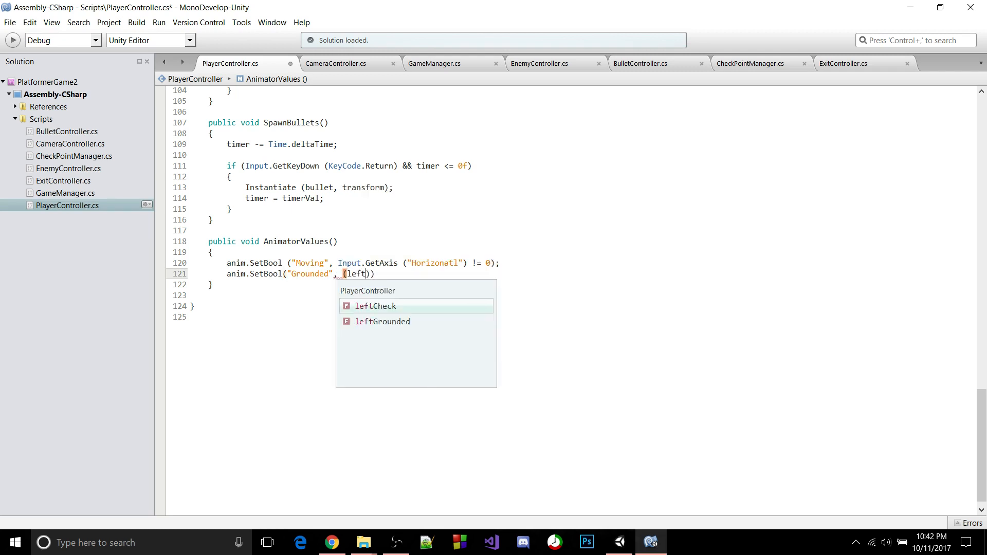
pyautogui.write('&& rightGround')
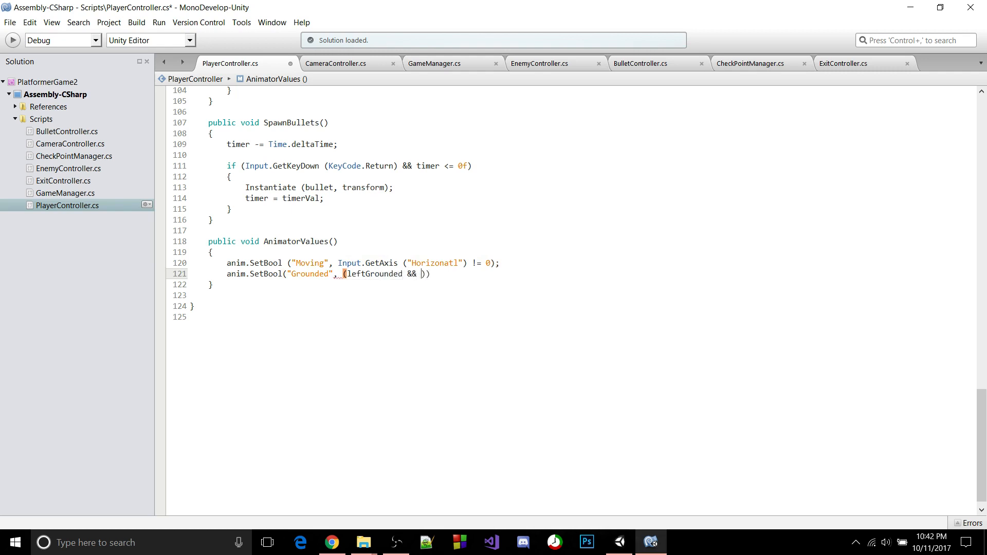
pyautogui.write('ed')
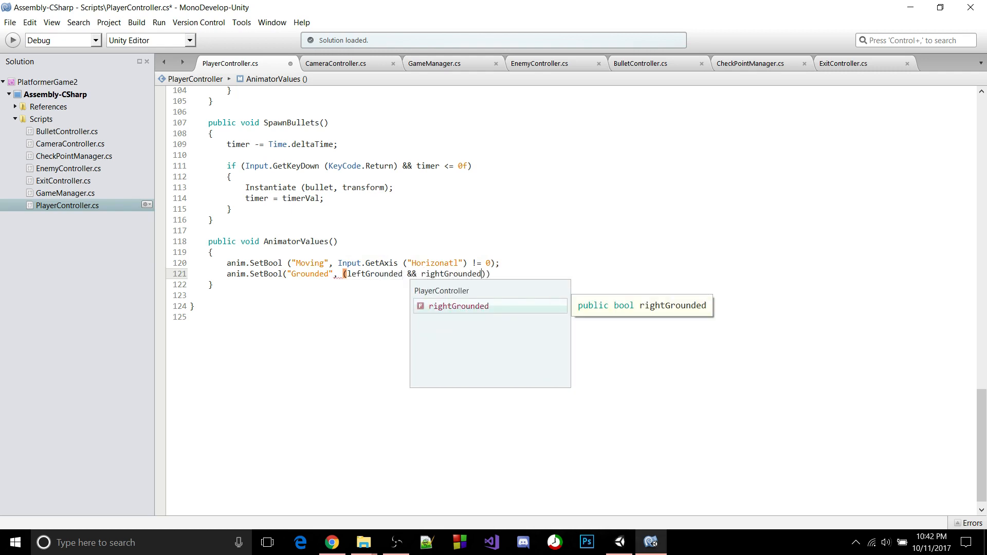
pyautogui.hotkey('ctrl', 's')
pyautogui.press('Escape')
pyautogui.press('End')
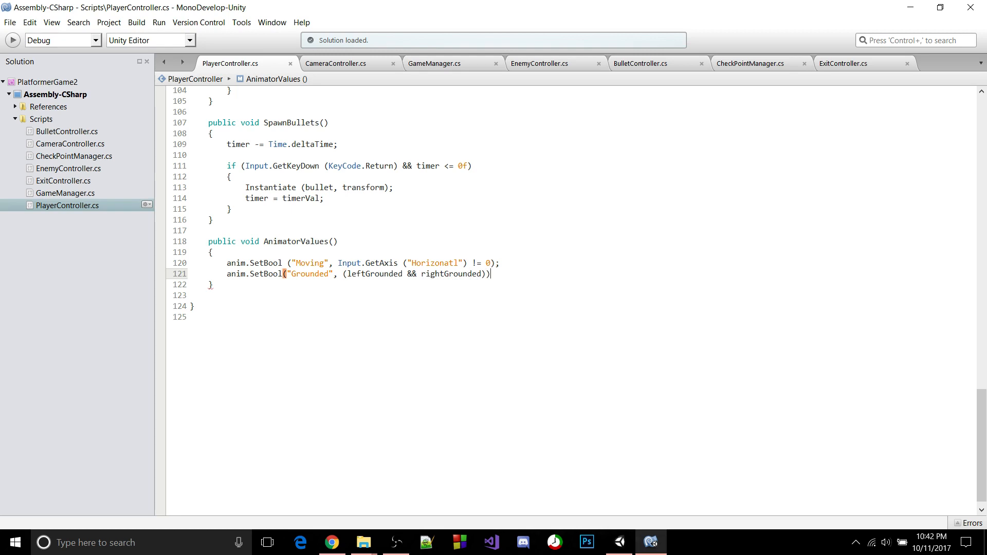
pyautogui.write(';')
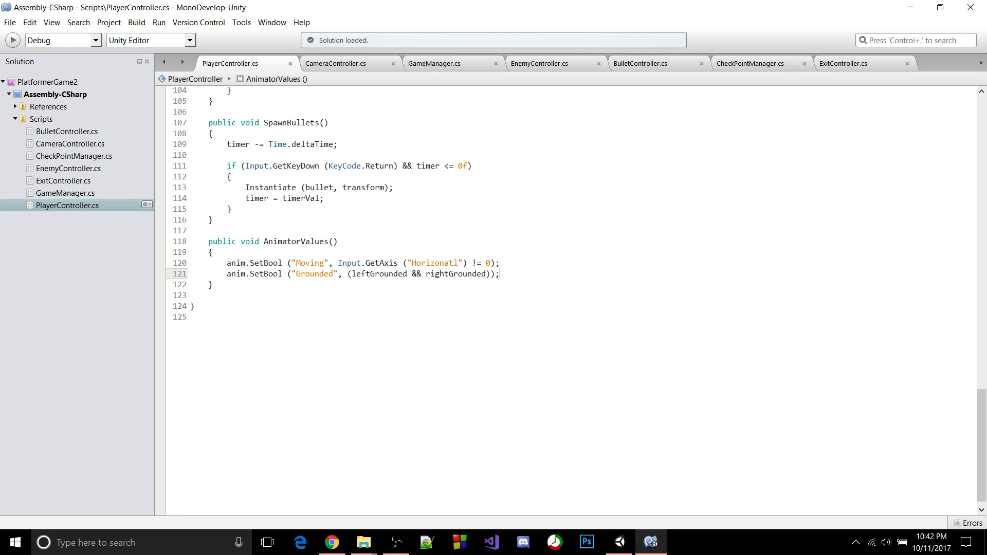
# Switch to Unity, play-test the scene while watching the player's animator states, and stop play mode.
pyautogui.click(620, 542)
pyautogui.click(471, 38)
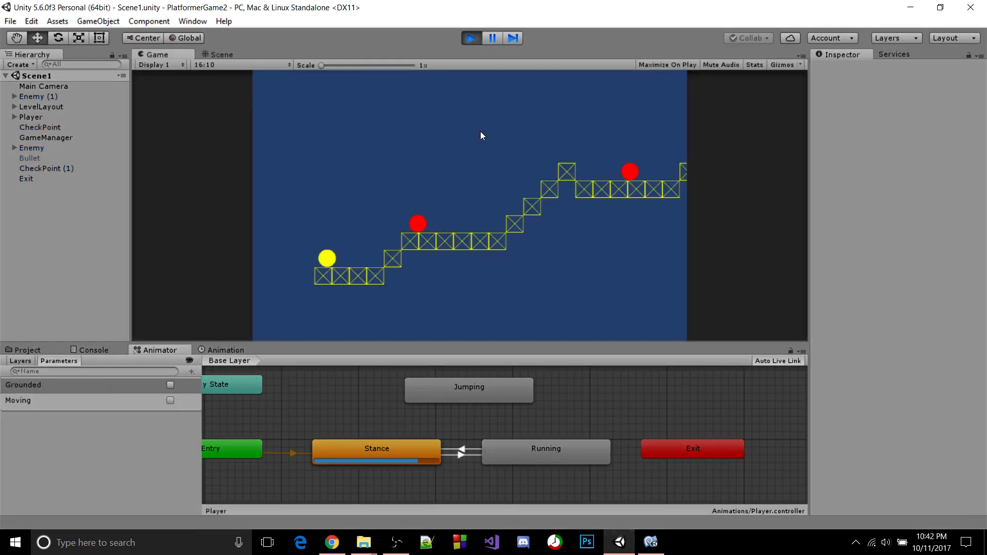
pyautogui.click(471, 38)
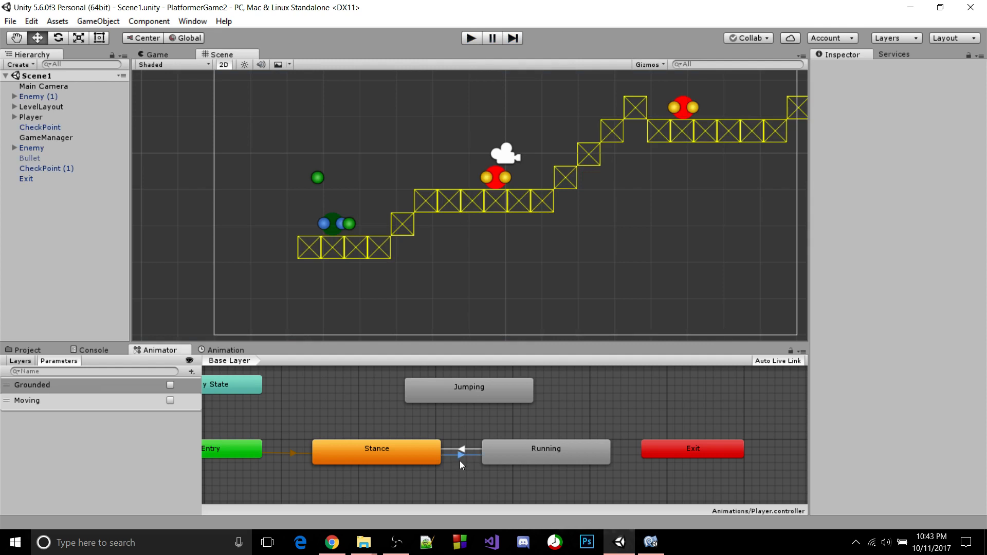
# Inspect the settings and conditions of the transitions between the Stance and Running states.
pyautogui.click(462, 448)
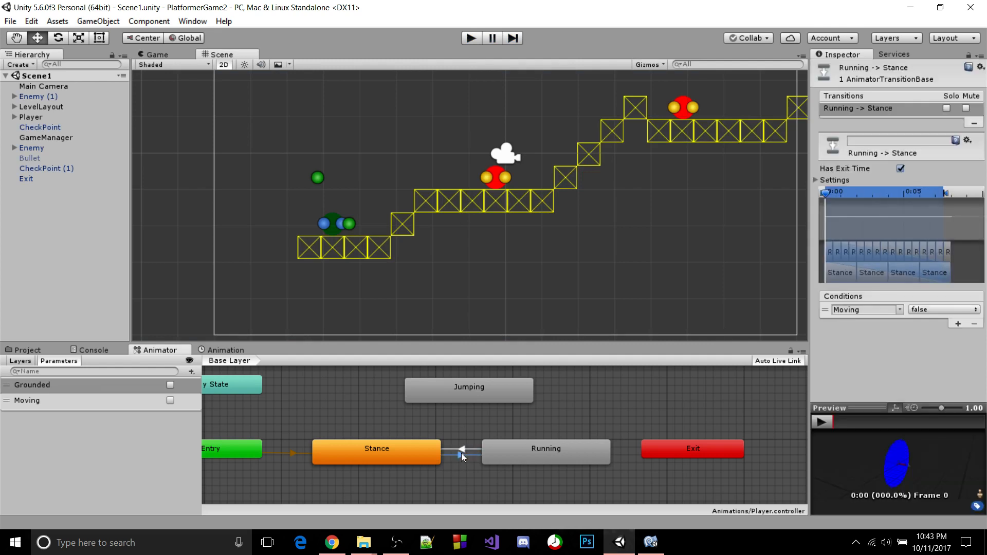
pyautogui.click(462, 454)
pyautogui.click(461, 451)
# Switch to MonoDevelop, call AnimatorValues (); after SpawnBullets in PlayerController's Update method, and save the script.
pyautogui.click(650, 543)
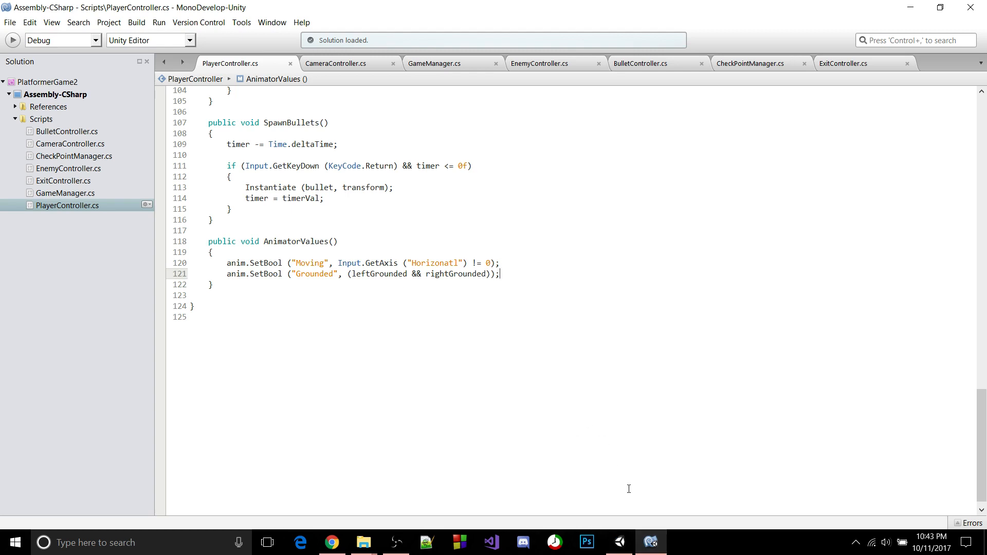
pyautogui.scroll(20, 447, 319)
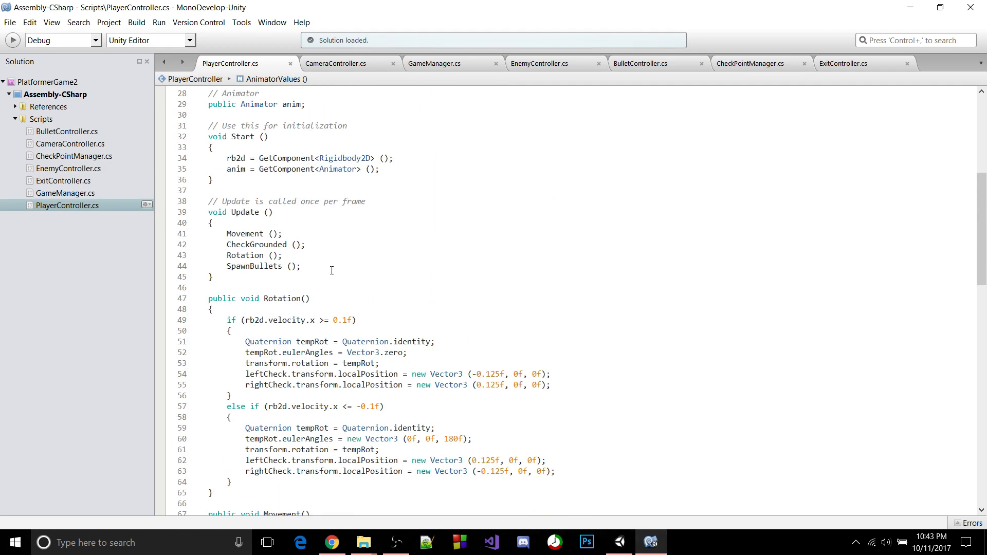
pyautogui.click(332, 270)
pyautogui.press('Return')
pyautogui.write('Animat')
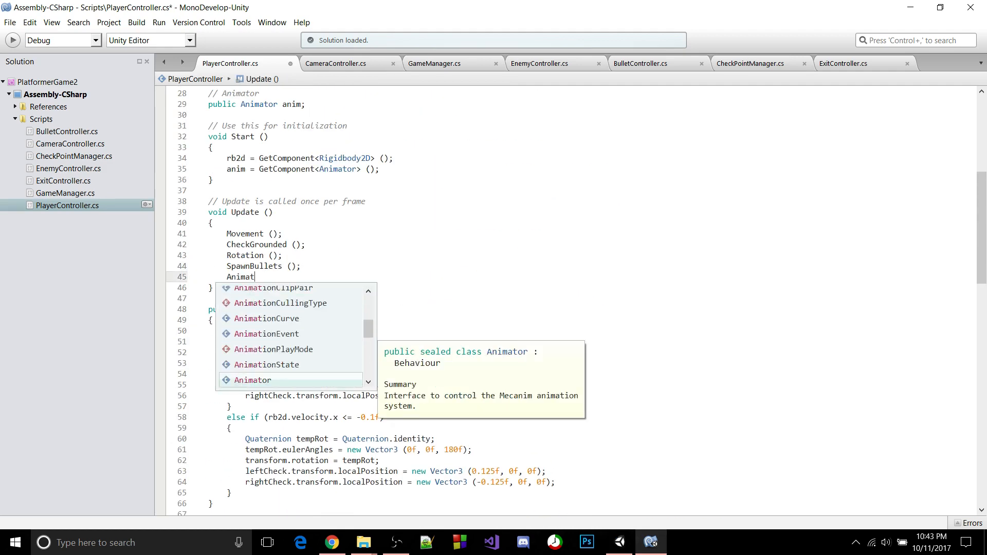
pyautogui.press('BackSpace')
pyautogui.press('BackSpace')
pyautogui.write('atorVal')
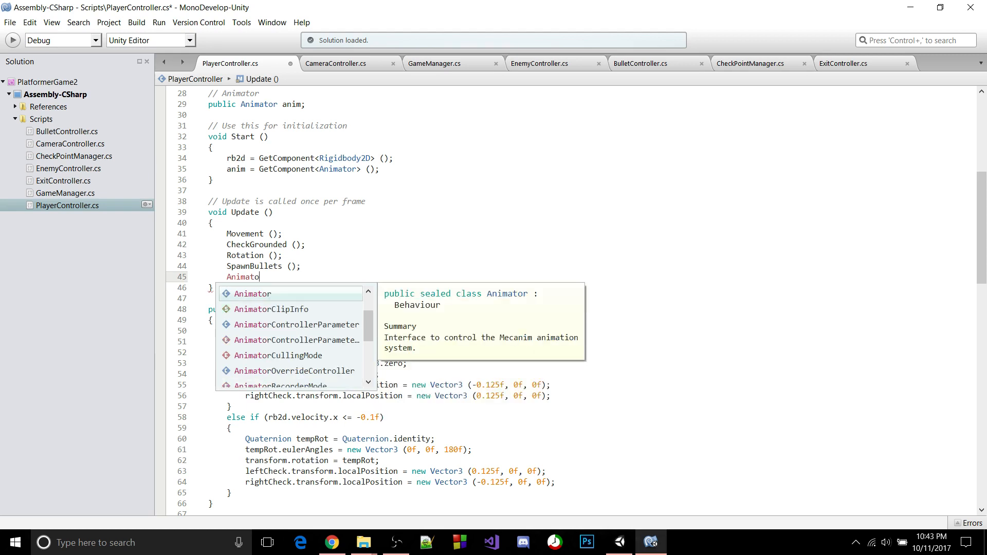
pyautogui.press('Return')
pyautogui.hotkey('ctrl', 's')
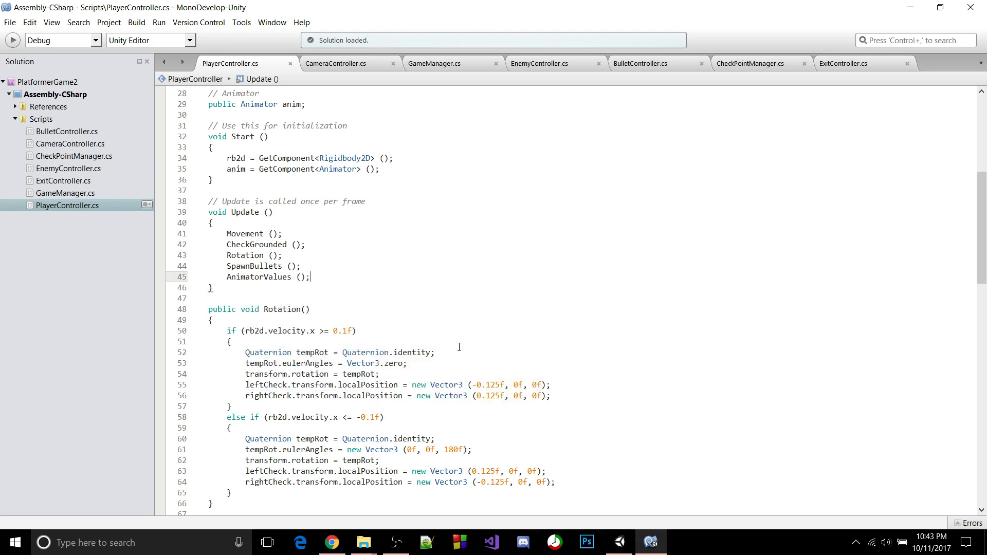
# Switch to Unity, run the scene with the AnimatorValues call in place, and stop play mode.
pyautogui.click(619, 543)
pyautogui.click(471, 38)
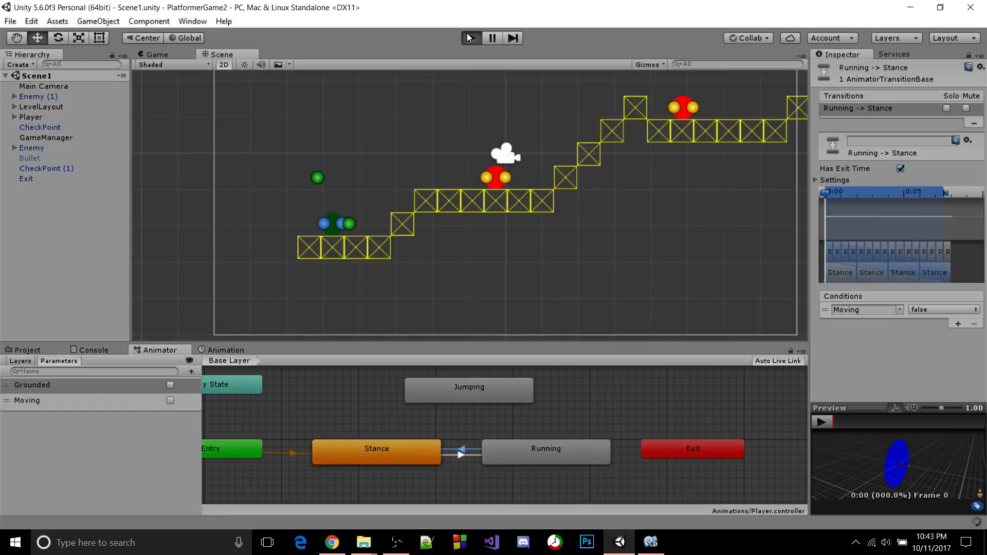
pyautogui.click(523, 210)
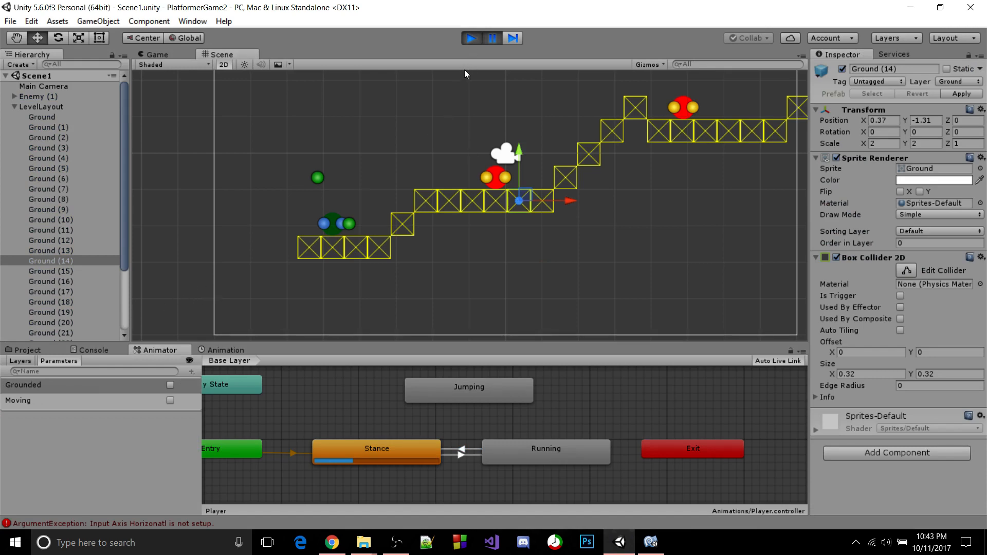
pyautogui.click(467, 37)
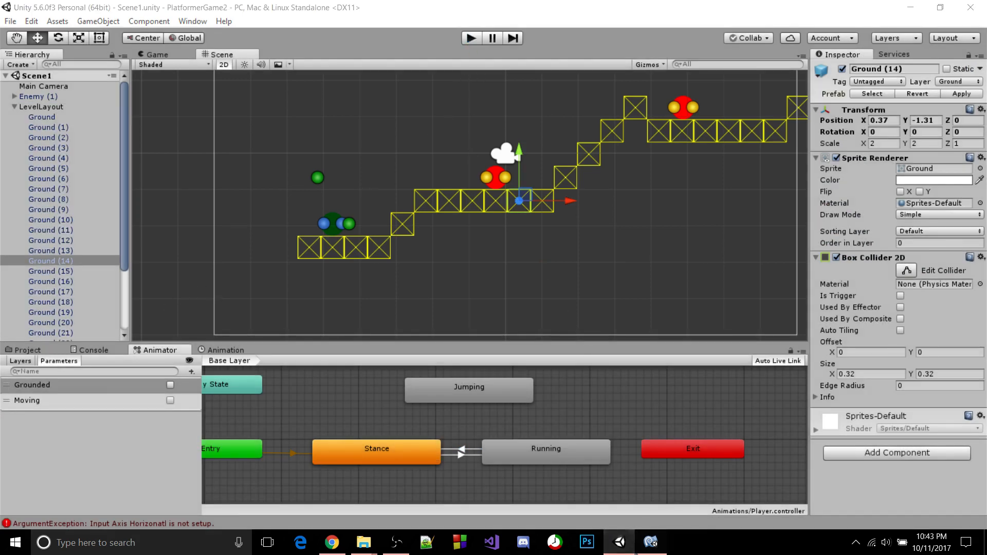
# Switch to MonoDevelop, correct the axis name in the Moving line of AnimatorValues to "Horizontal", and save the script.
pyautogui.hotkey('alt', 'Tab')
pyautogui.scroll(-20, 478, 352)
pyautogui.click(445, 262)
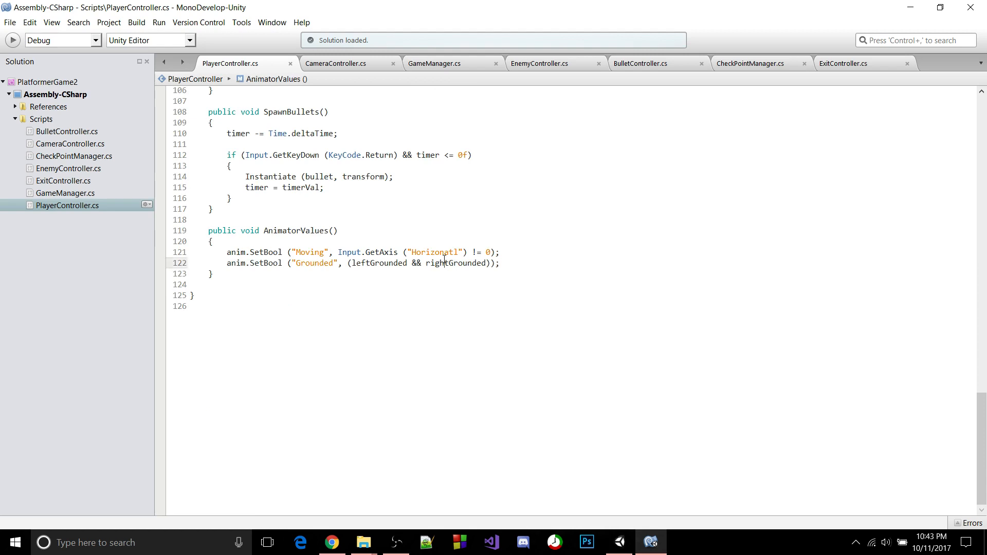
pyautogui.doubleClick(444, 253)
pyautogui.write('Horizonta')
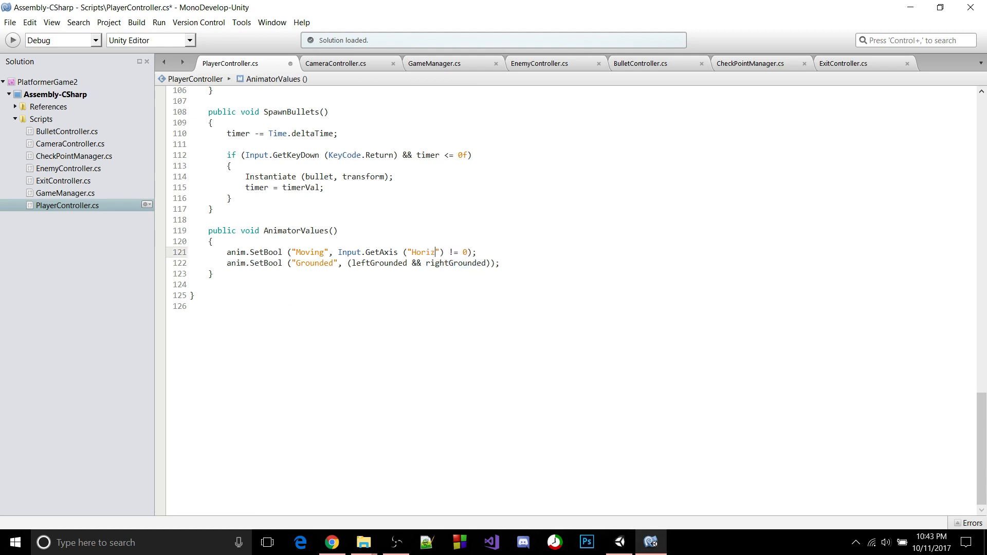
pyautogui.write('l')
pyautogui.hotkey('ctrl', 's')
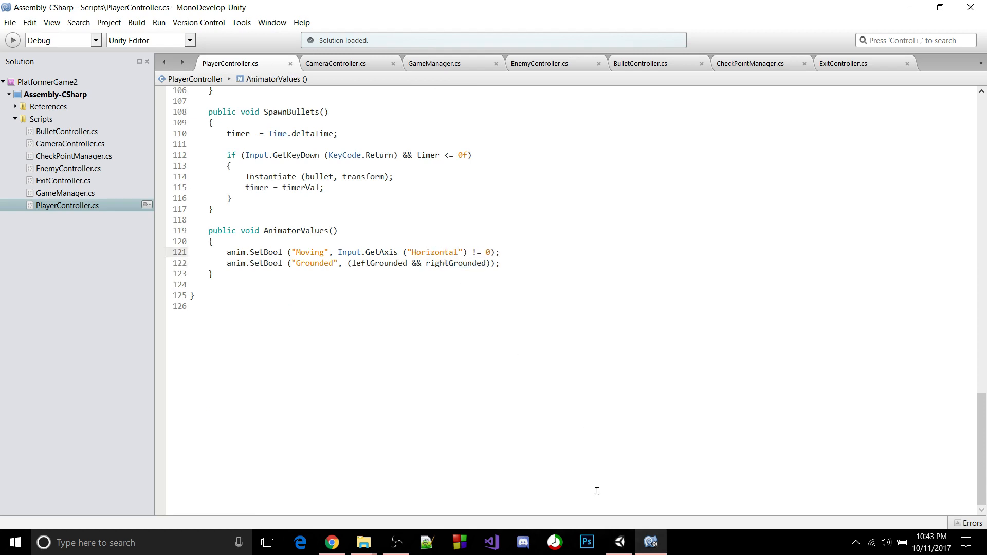
# Switch to Unity, play-test the scene again with the corrected axis name, and stop play mode.
pyautogui.click(619, 543)
pyautogui.click(472, 38)
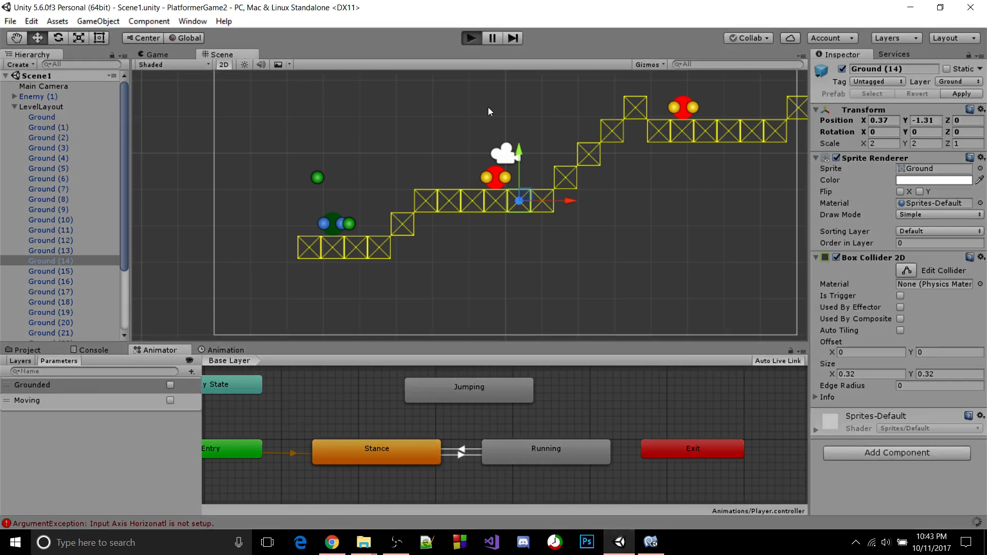
pyautogui.click(489, 107)
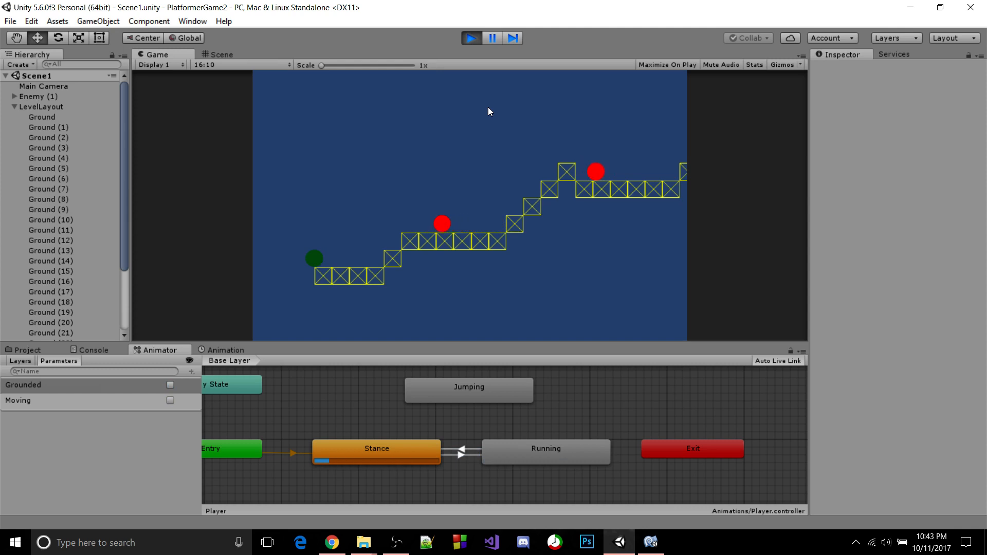
pyautogui.click(470, 39)
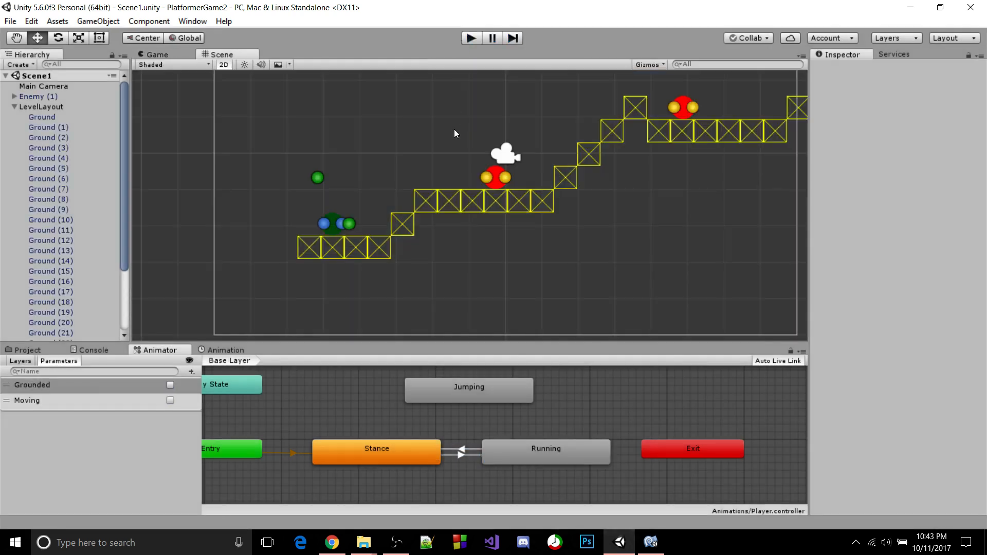
# Open the Stance clip in the Animation window and delete its sprite keyframe at 0:00.
pyautogui.click(209, 351)
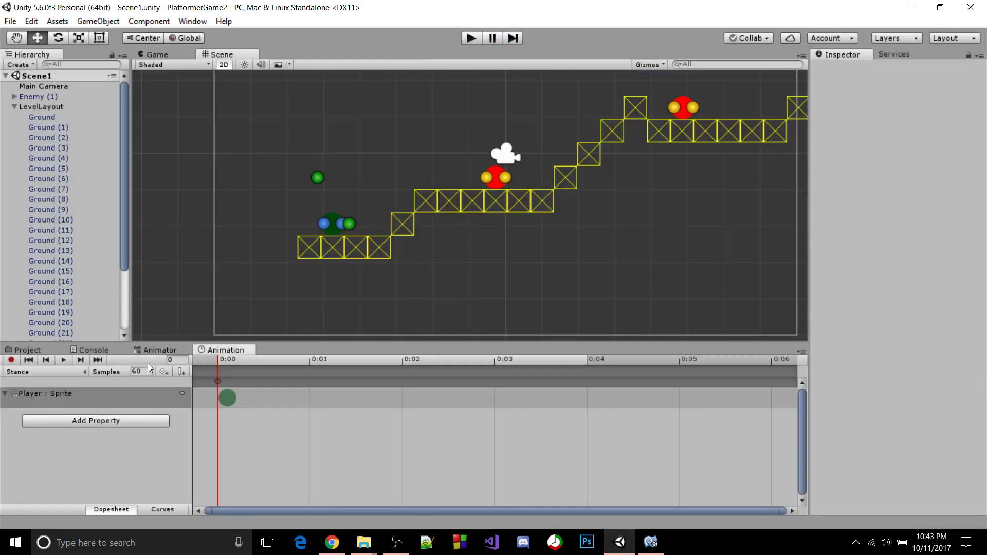
pyautogui.click(65, 359)
pyautogui.click(65, 360)
pyautogui.scroll(-5, 361, 391)
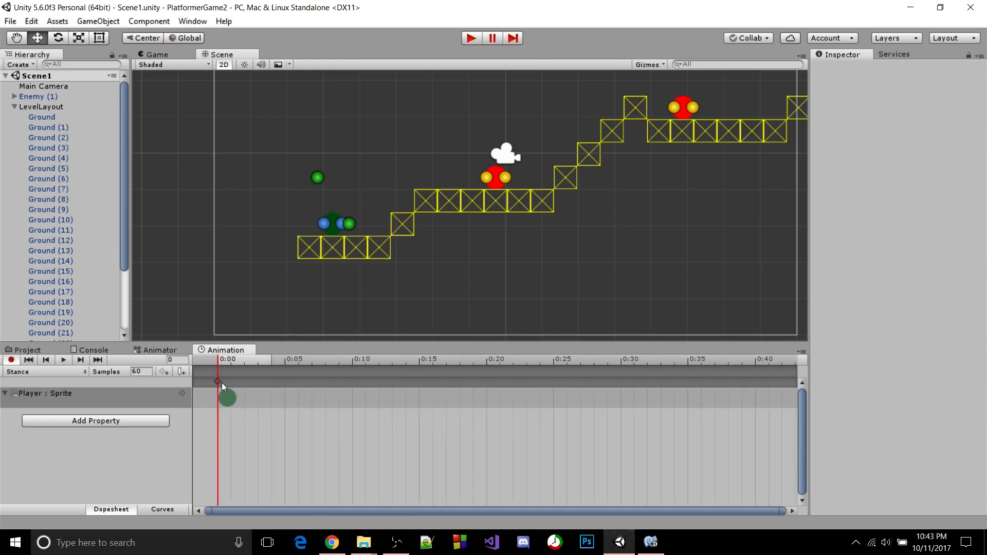
pyautogui.moveTo(227, 384); pyautogui.dragTo(380, 398)
pyautogui.press('Delete')
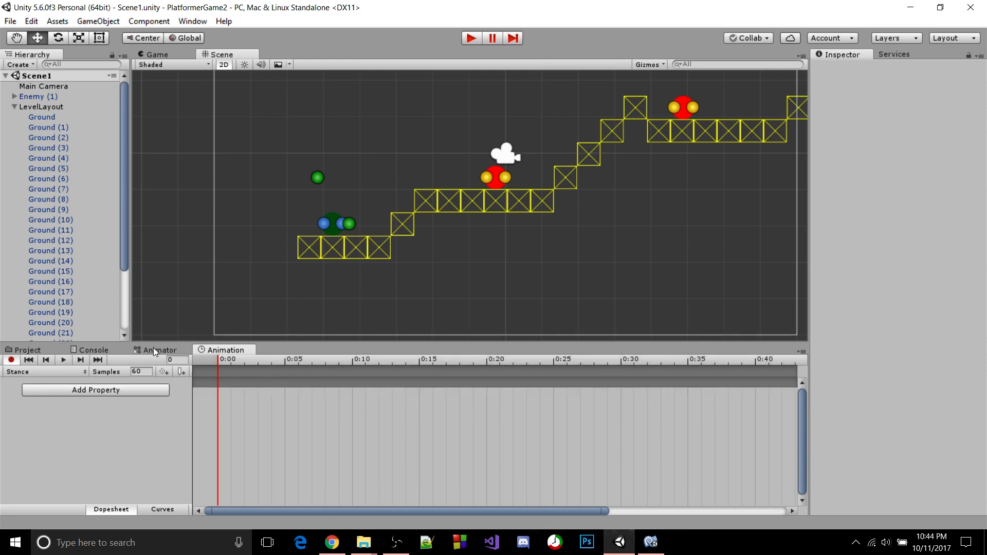
# Dock the Animation window beside the Scene view and place the Player sprite from the Art folder at 0:00 of the Stance clip.
pyautogui.moveTo(217, 353); pyautogui.dragTo(289, 49)
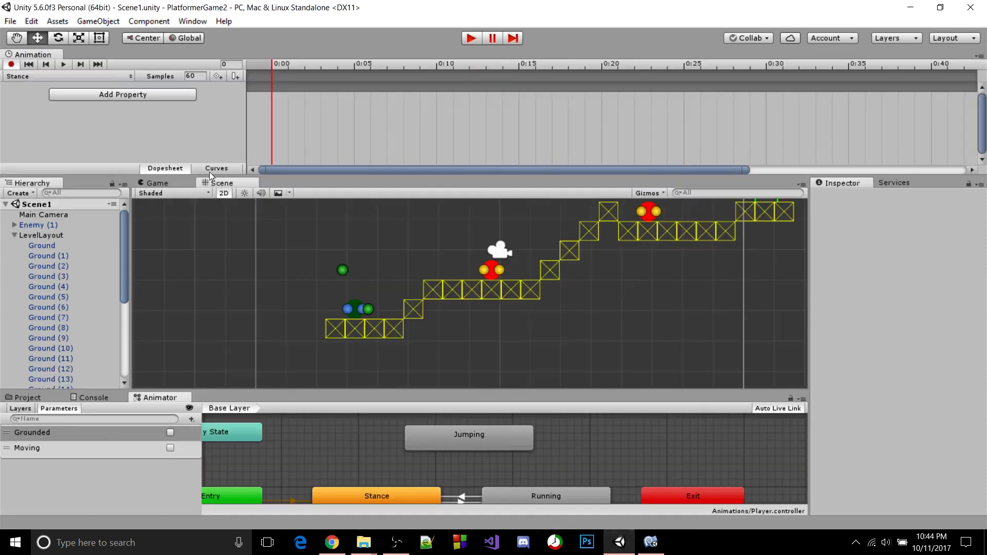
pyautogui.moveTo(46, 54); pyautogui.dragTo(298, 184)
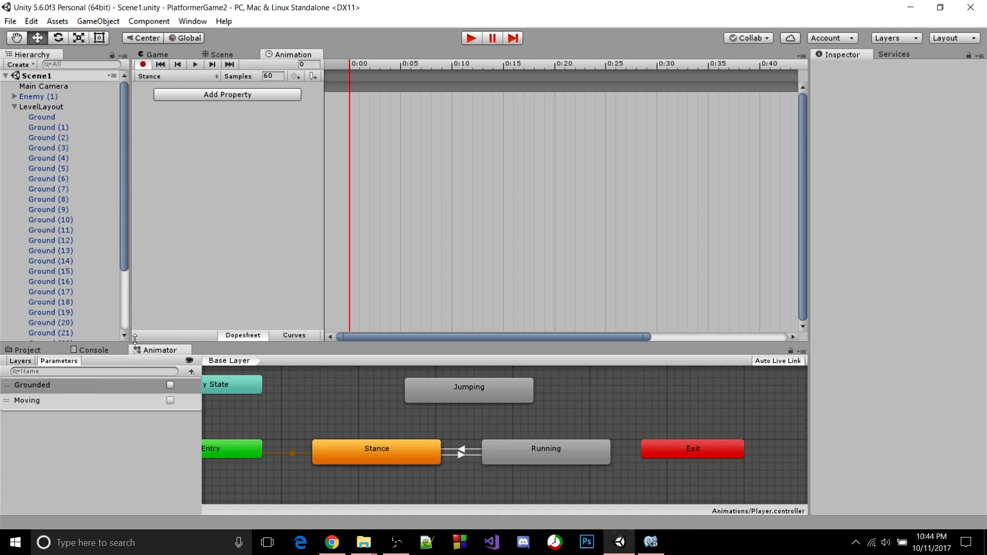
pyautogui.click(57, 350)
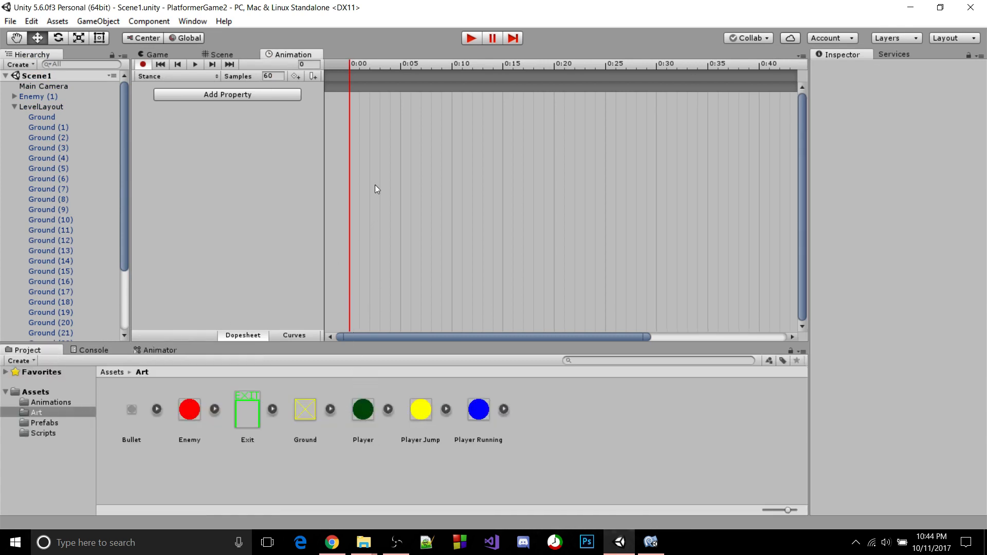
pyautogui.moveTo(352, 70); pyautogui.dragTo(353, 71)
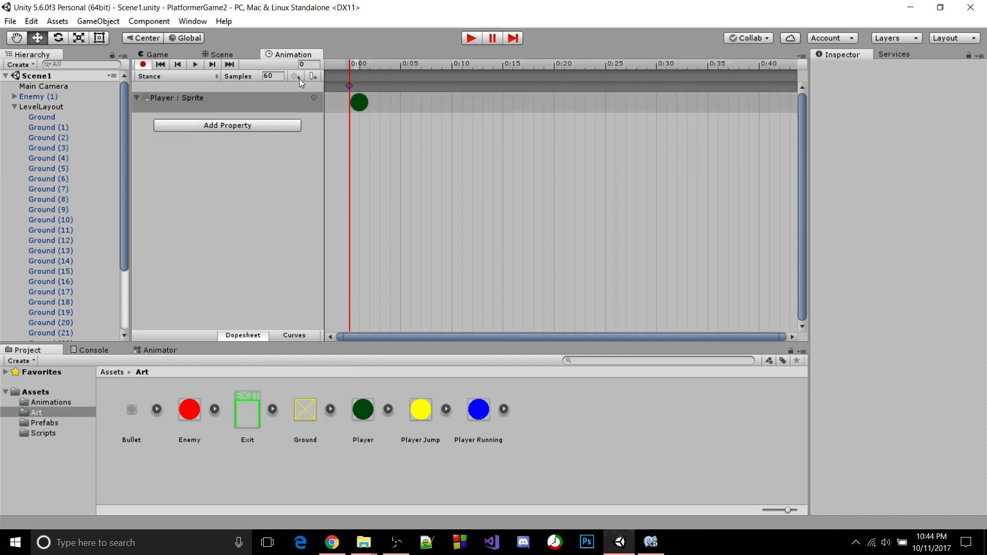
# Dock the Animation window back beside the Animator window and return to the Animator graph.
pyautogui.moveTo(272, 55); pyautogui.dragTo(196, 358)
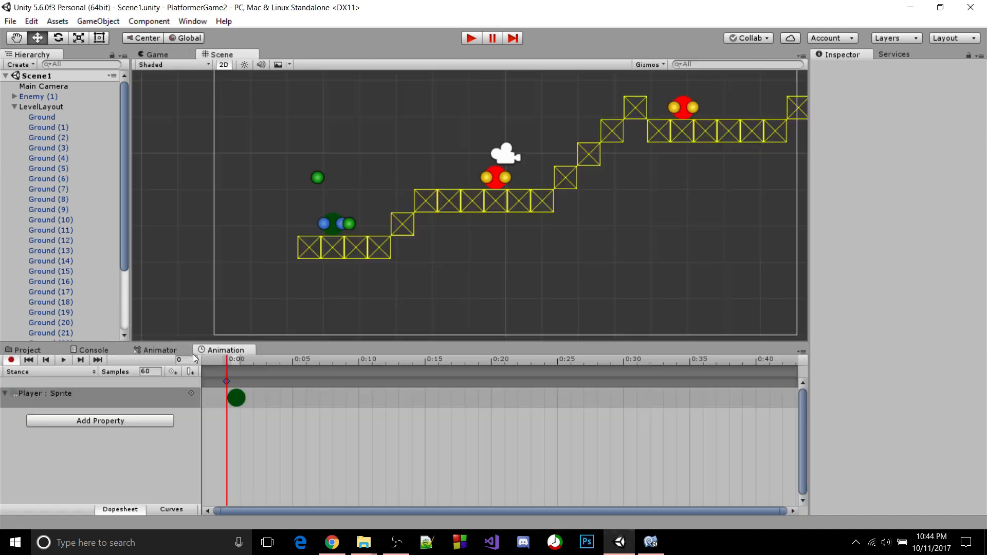
pyautogui.click(106, 351)
pyautogui.click(65, 351)
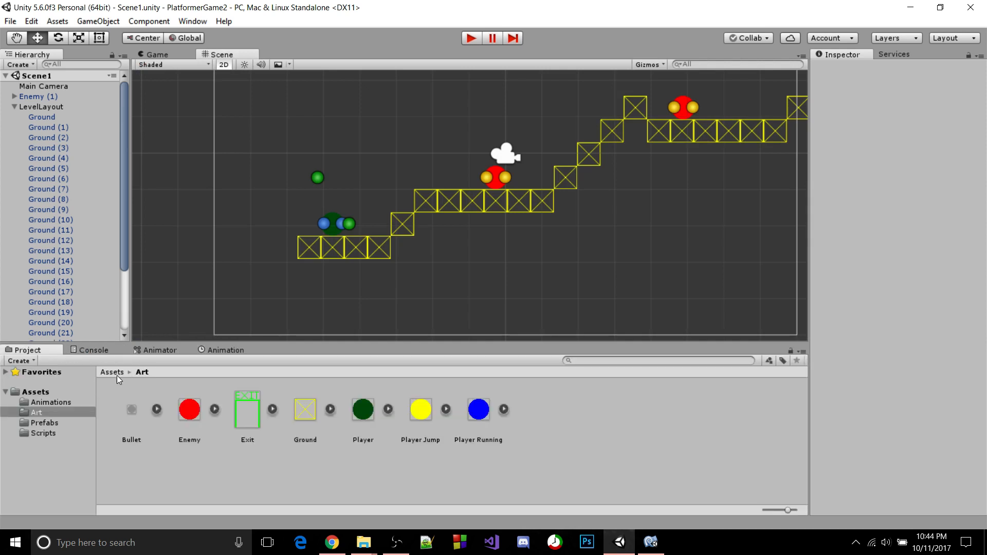
pyautogui.click(150, 351)
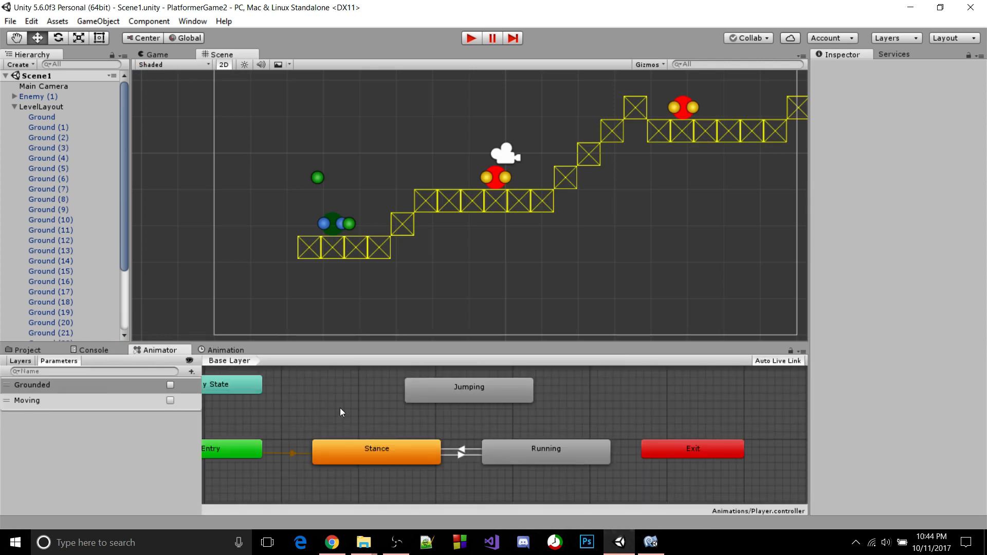
# Play-test the scene by moving the player left and right while watching the Animator parameters, and stop play mode.
pyautogui.click(471, 40)
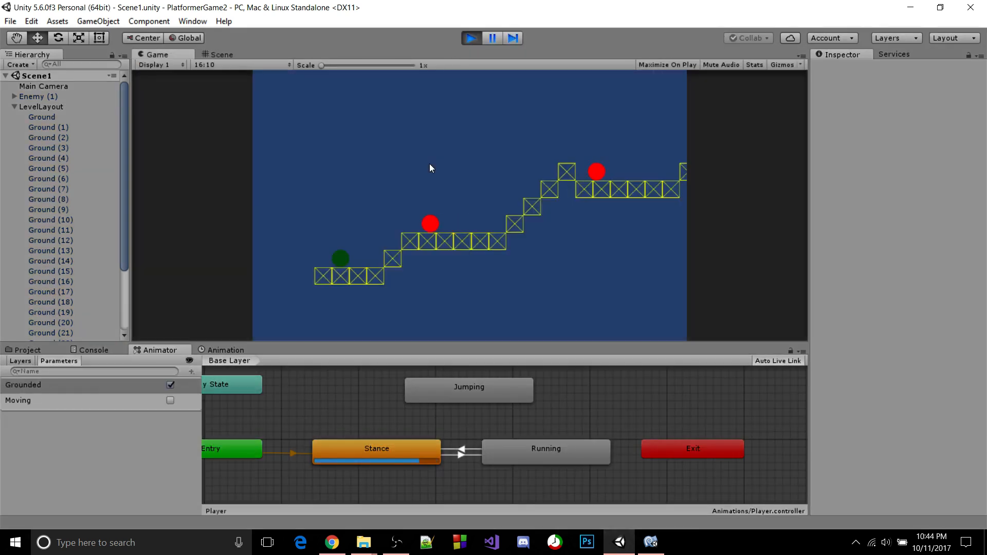
pyautogui.press('Right')
pyautogui.press('Left')
pyautogui.press('Left')
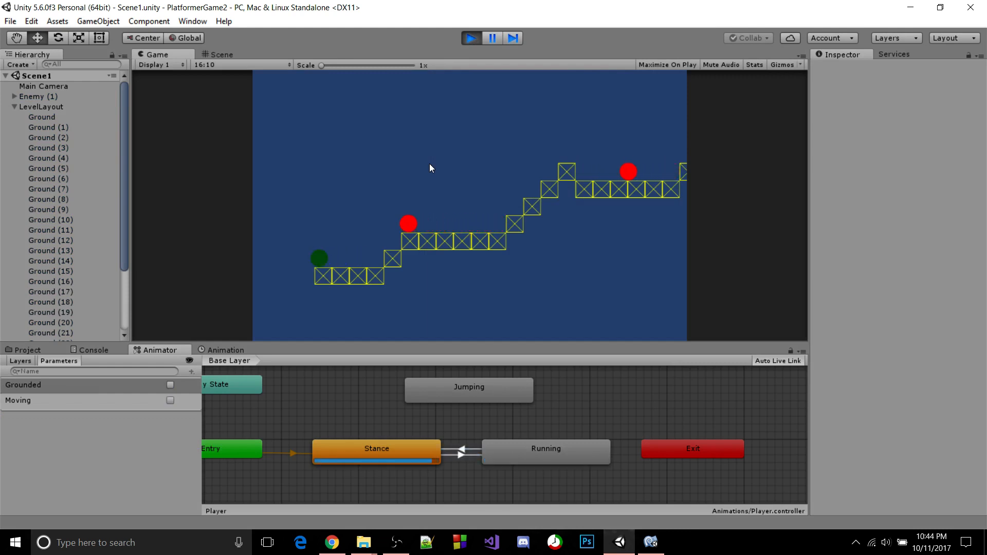
pyautogui.press('Right')
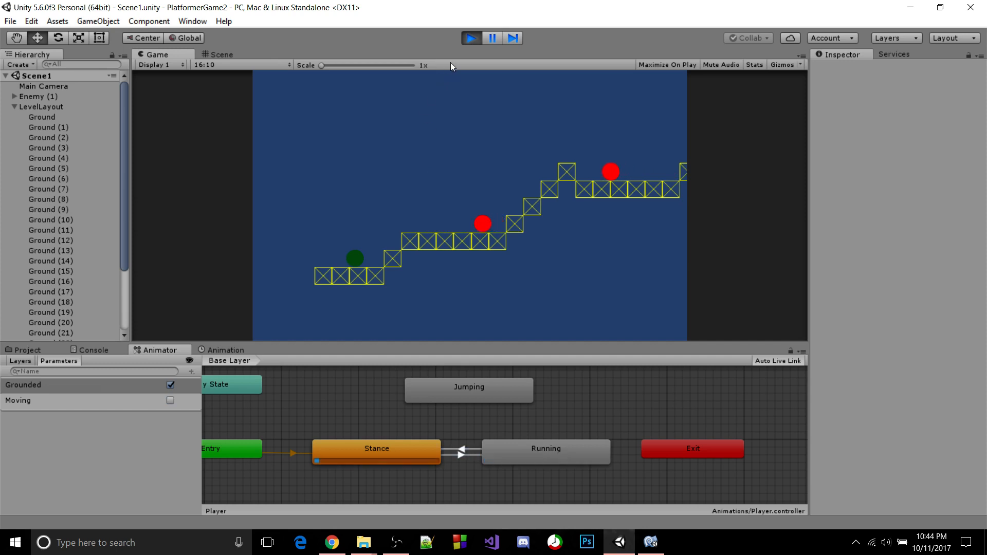
pyautogui.click(471, 39)
# Switch to MonoDevelop and replace && with || between leftGrounded and rightGrounded in the Grounded line of AnimatorValues.
pyautogui.click(651, 543)
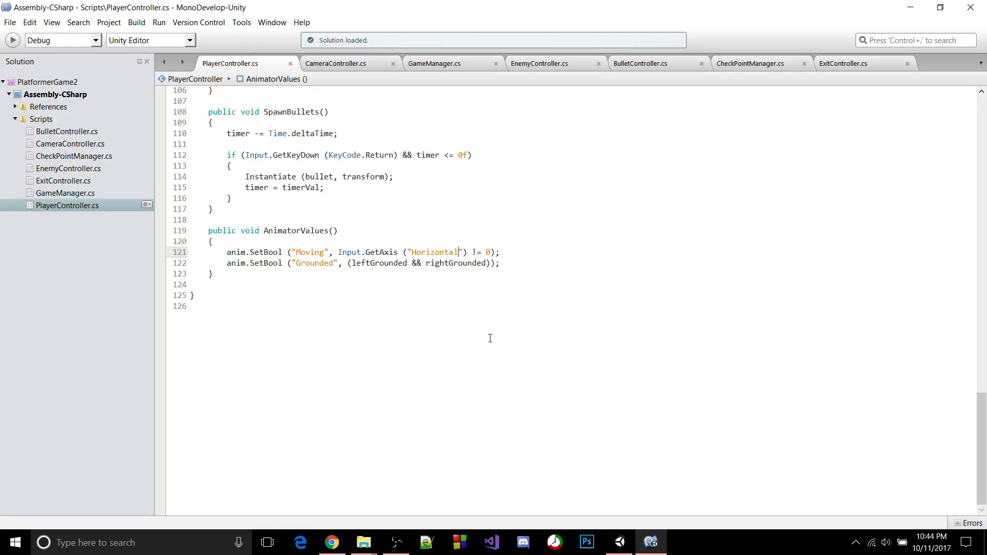
pyautogui.doubleClick(417, 263)
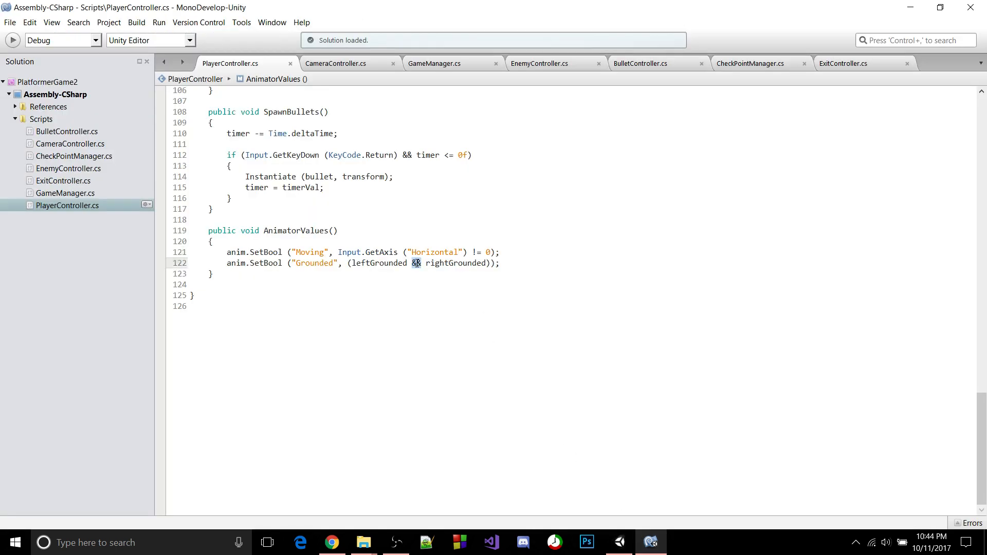
pyautogui.write('||')
# Switch to Unity and create a transition from the Running state to the Jumping state in the Animator.
pyautogui.click(620, 543)
pyautogui.rightClick(520, 436)
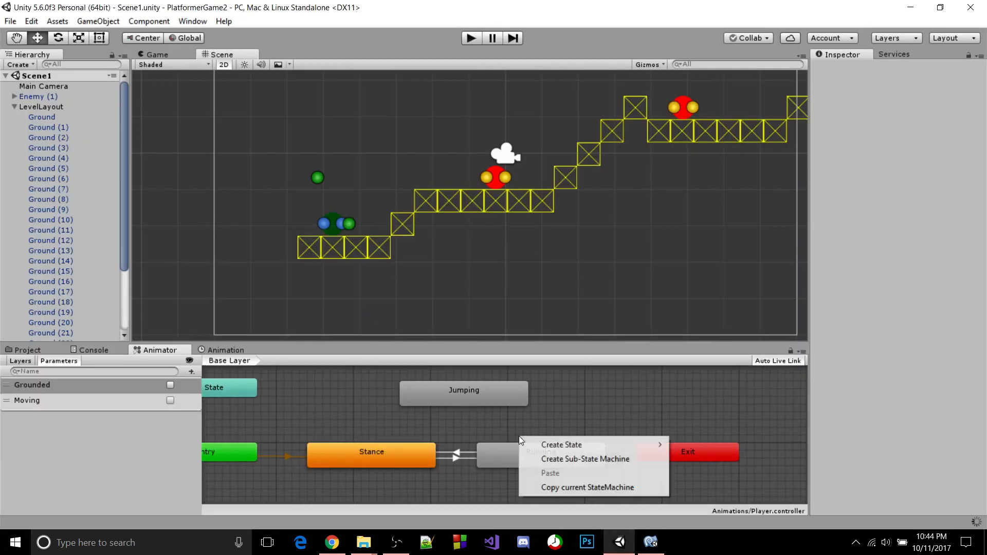
pyautogui.click(506, 450)
pyautogui.rightClick(506, 451)
pyautogui.click(540, 457)
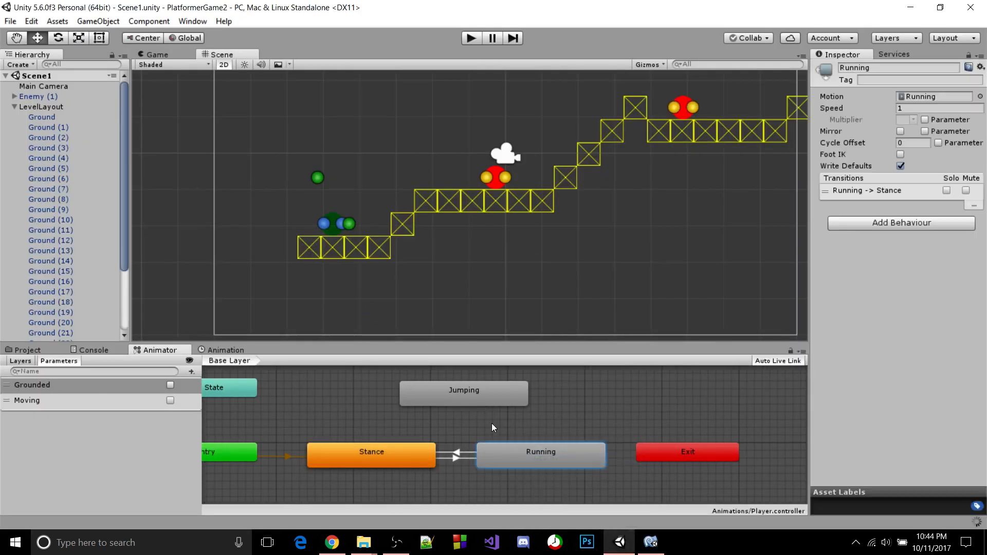
pyautogui.rightClick(516, 452)
pyautogui.click(533, 457)
pyautogui.click(467, 391)
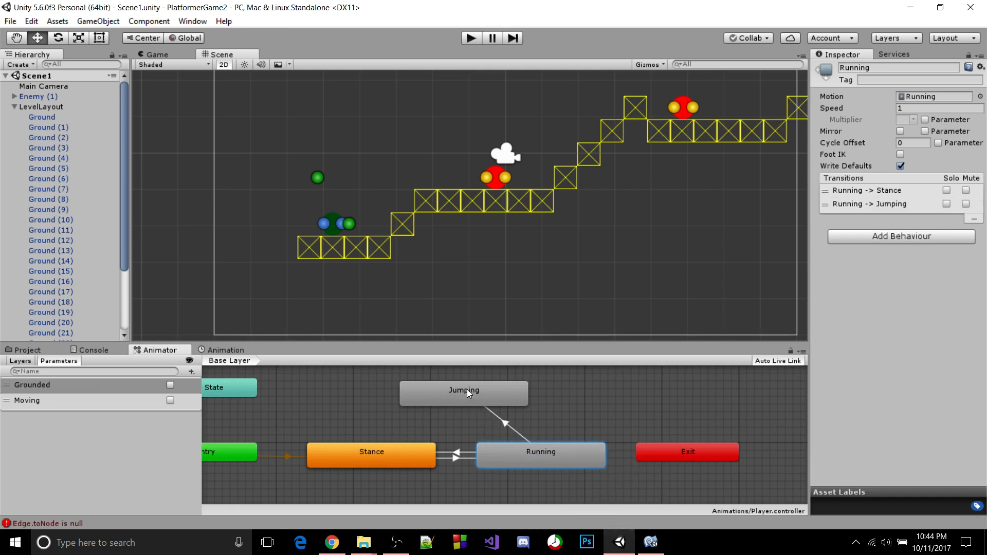
# Add a condition to the Running -> Jumping transition that requires Grounded to be false.
pyautogui.click(510, 424)
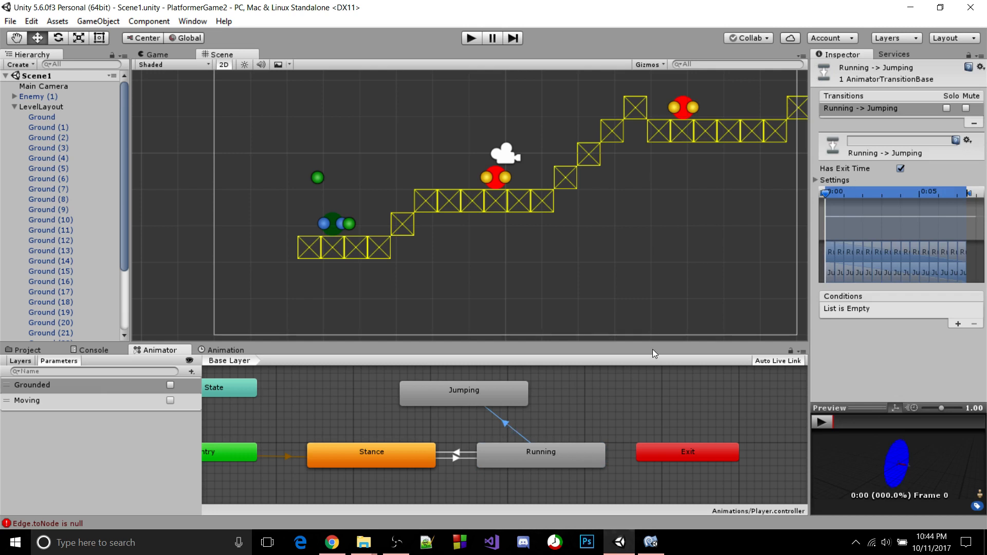
pyautogui.click(958, 322)
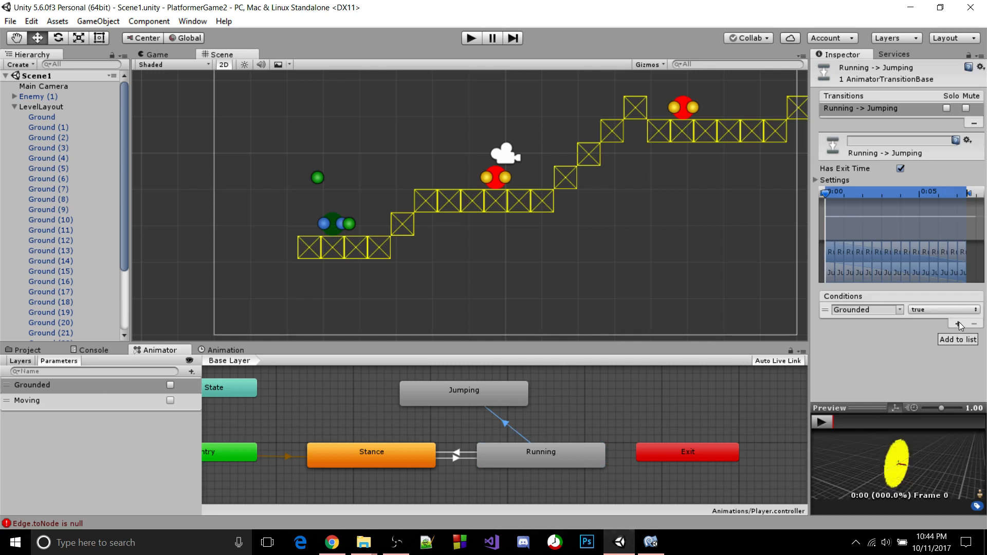
pyautogui.click(900, 311)
pyautogui.click(921, 327)
pyautogui.click(925, 310)
pyautogui.click(935, 339)
# Create a transition from the Jumping state back to the Running state.
pyautogui.click(505, 391)
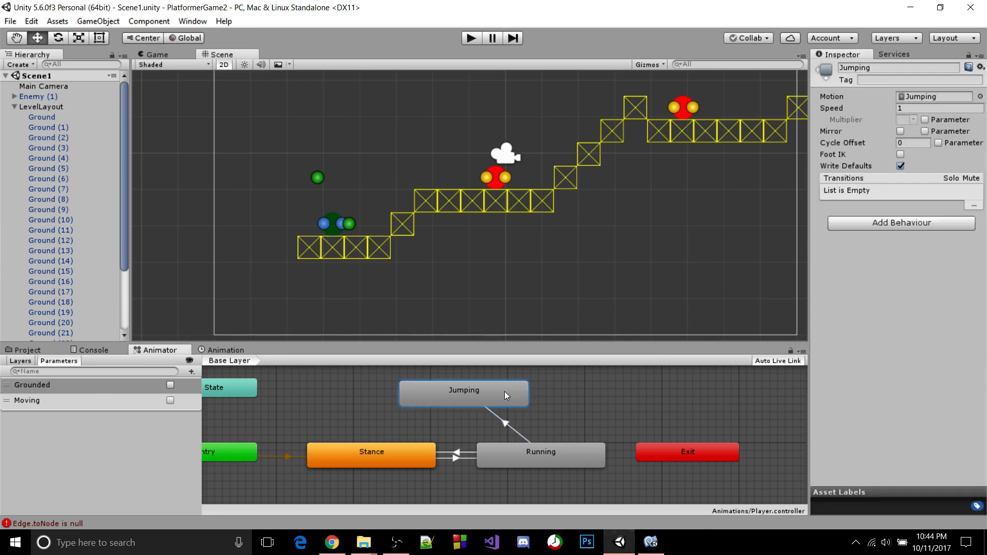
pyautogui.rightClick(506, 394)
pyautogui.click(520, 399)
pyautogui.click(502, 449)
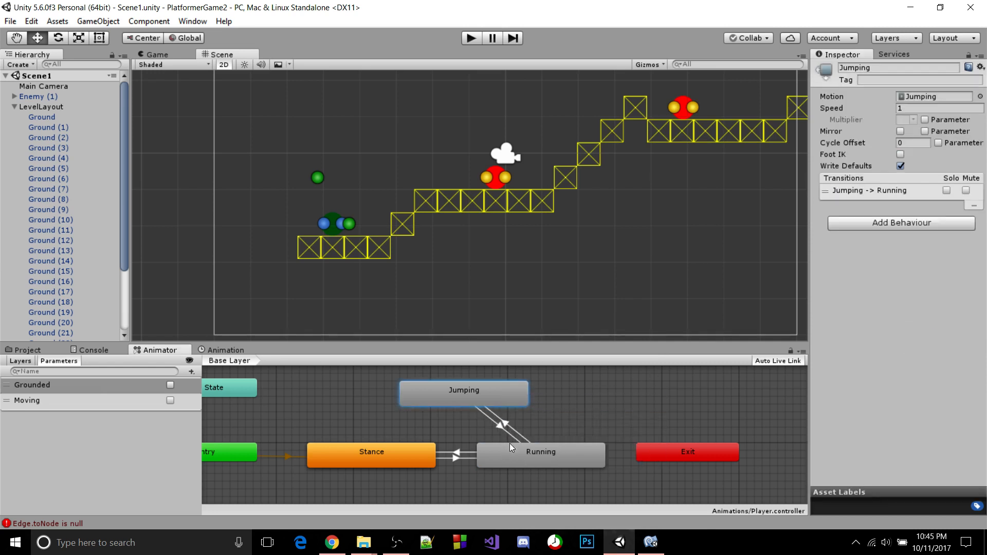
# Add two conditions to the Jumping -> Running transition: Grounded true and Moving true.
pyautogui.click(503, 427)
pyautogui.click(957, 324)
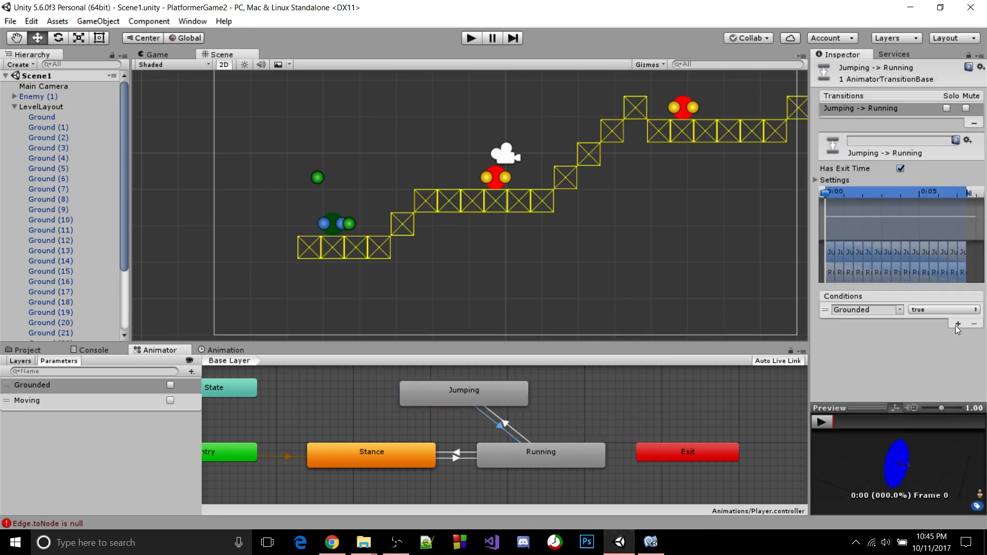
pyautogui.click(921, 310)
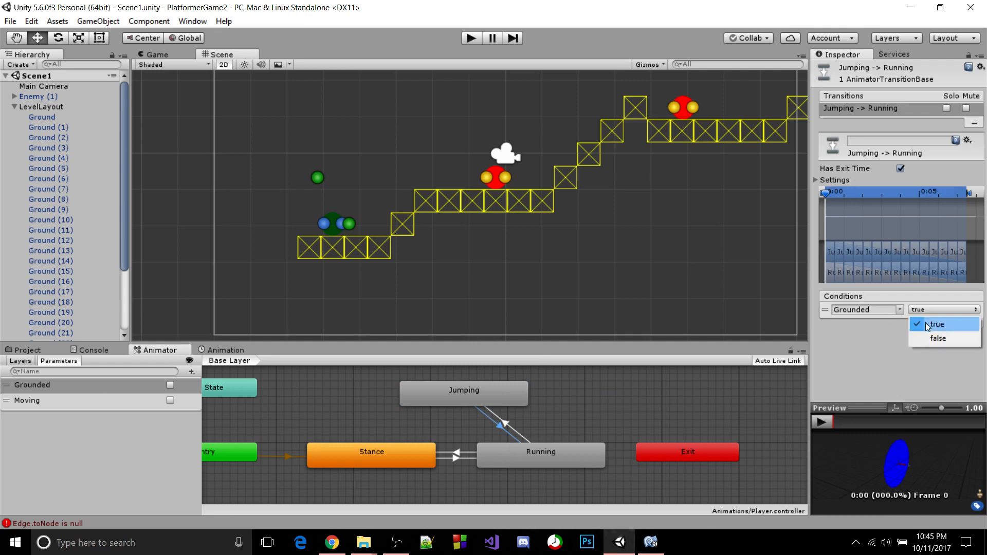
pyautogui.click(950, 328)
pyautogui.click(957, 324)
pyautogui.click(901, 323)
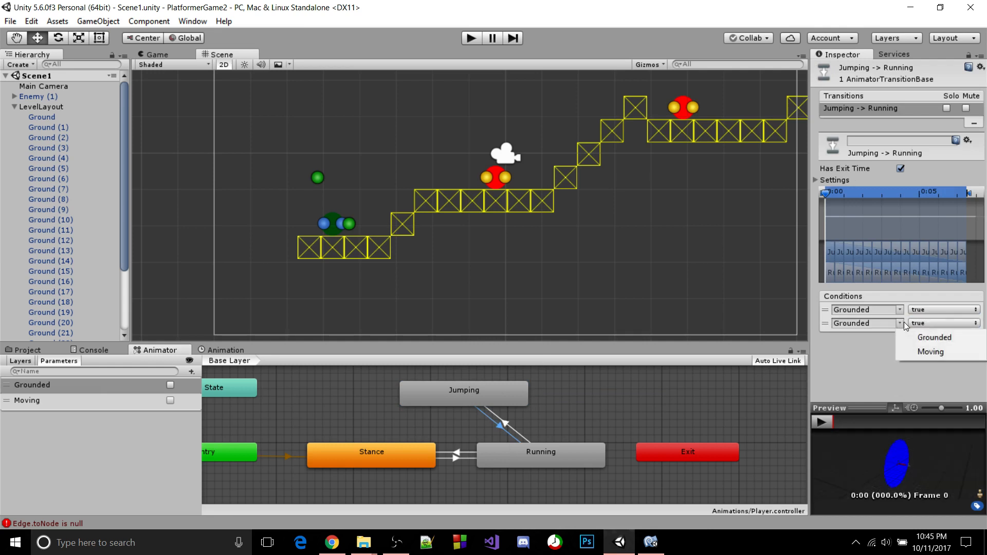
pyautogui.click(917, 352)
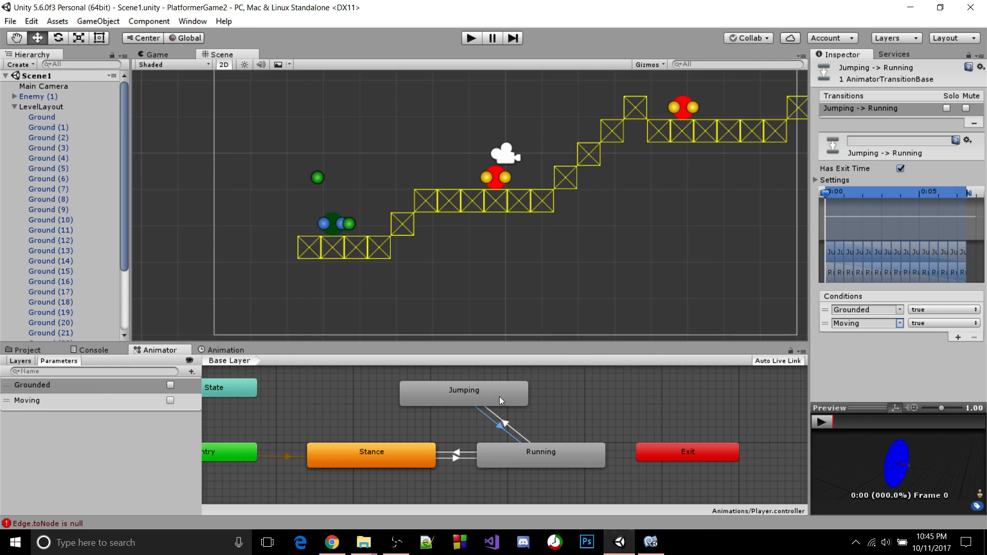
pyautogui.click(475, 397)
pyautogui.rightClick(477, 397)
pyautogui.click(494, 404)
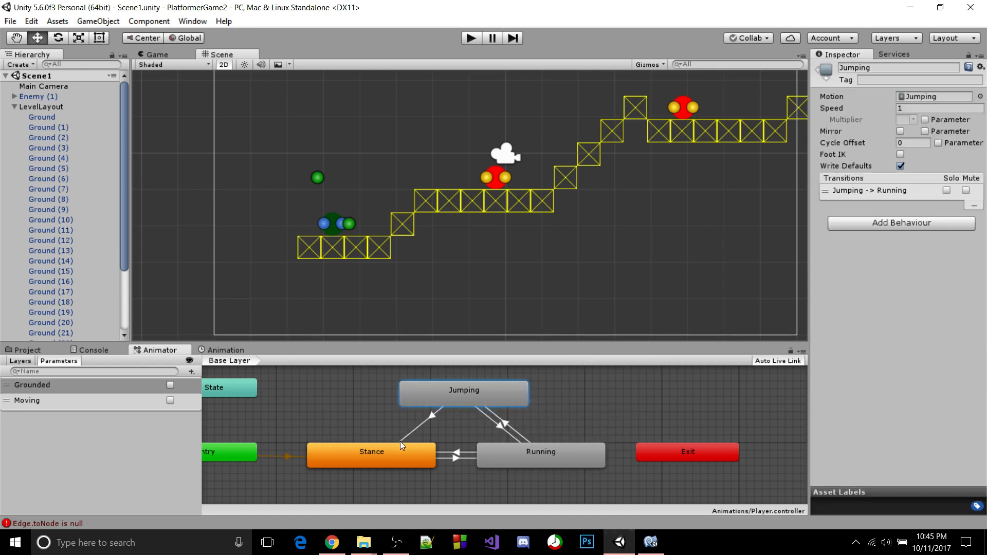
pyautogui.click(400, 441)
# Create a transition from the Stance state to the Jumping state with the condition Grounded false.
pyautogui.click(399, 444)
pyautogui.rightClick(398, 445)
pyautogui.click(416, 450)
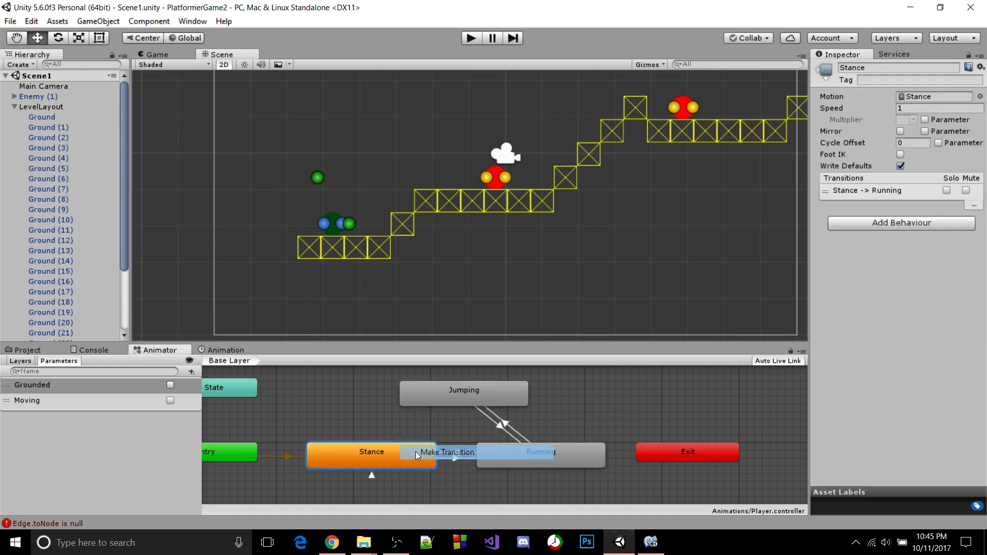
pyautogui.click(437, 392)
pyautogui.click(422, 420)
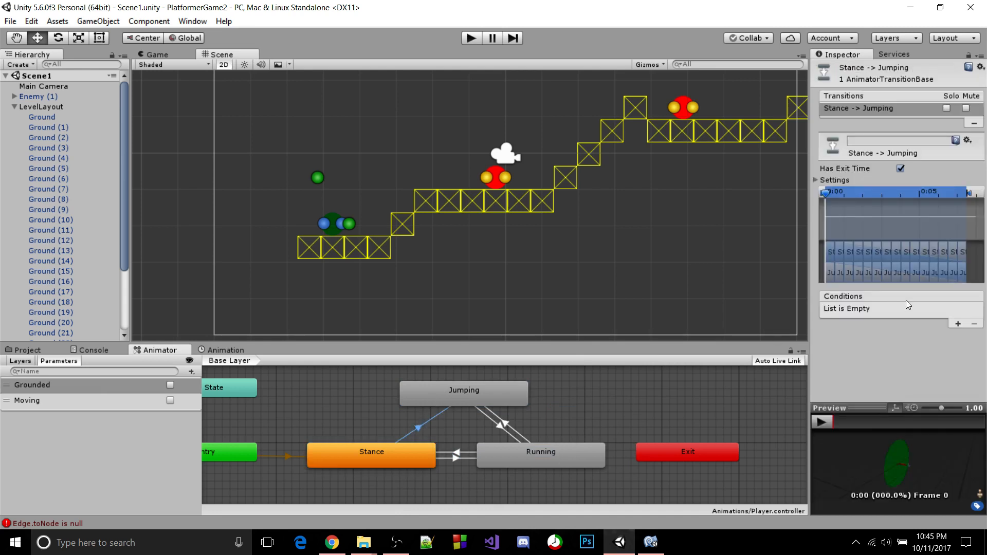
pyautogui.click(957, 324)
pyautogui.click(922, 310)
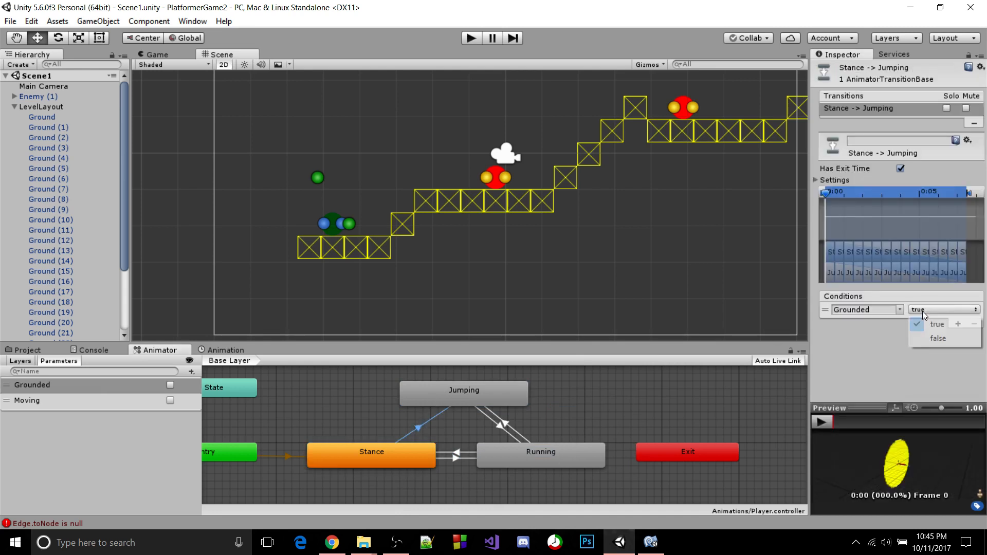
pyautogui.click(930, 338)
# Create a transition from the Jumping state back to the Stance state.
pyautogui.click(474, 398)
pyautogui.rightClick(473, 398)
pyautogui.click(493, 407)
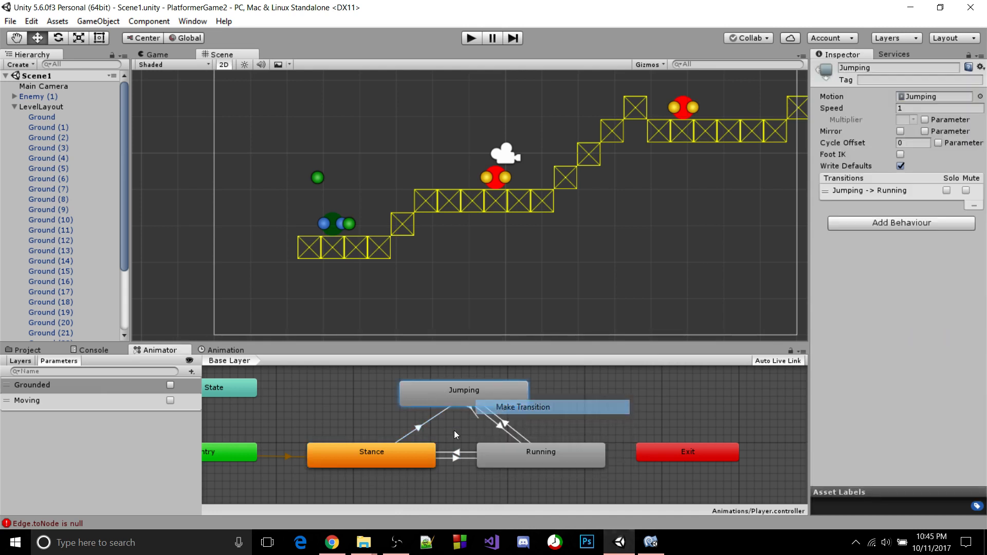
pyautogui.click(381, 461)
# Add two conditions to the Jumping -> Stance transition: Grounded true and Moving false.
pyautogui.click(406, 430)
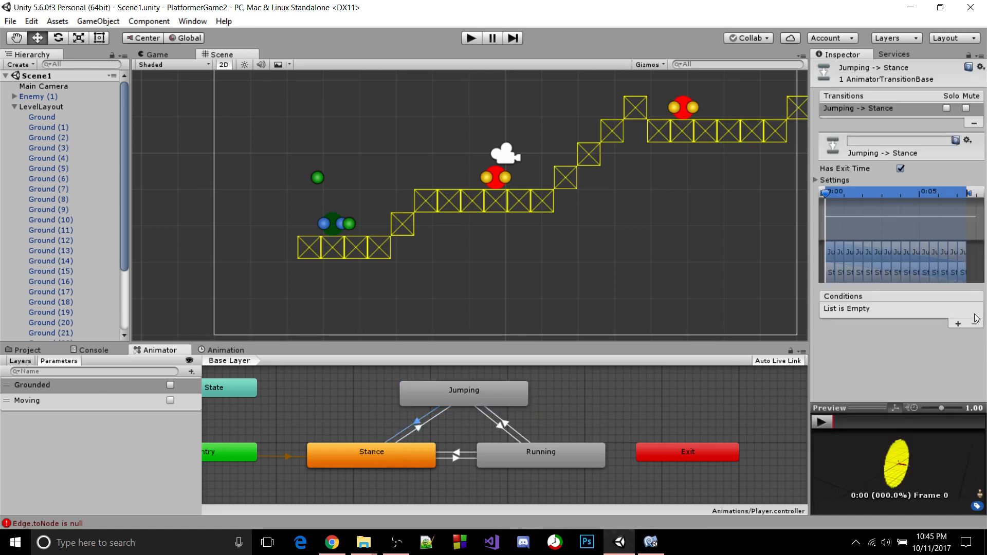
pyautogui.click(958, 324)
pyautogui.click(902, 310)
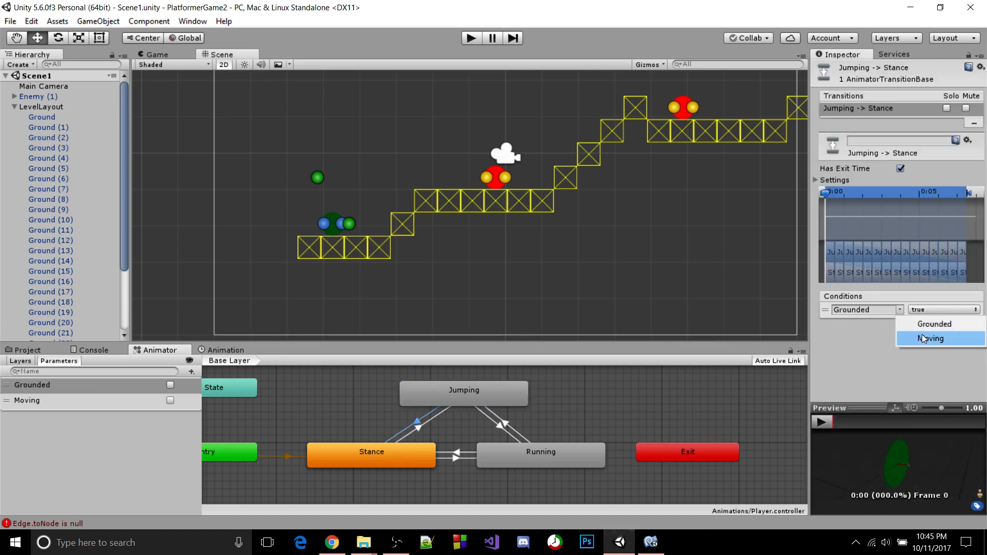
pyautogui.click(924, 325)
pyautogui.click(948, 309)
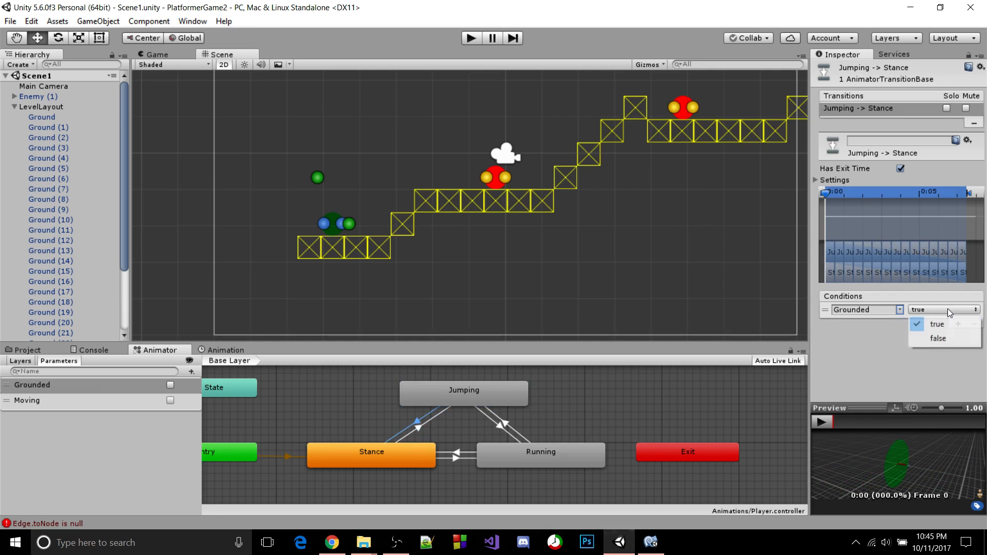
pyautogui.click(925, 339)
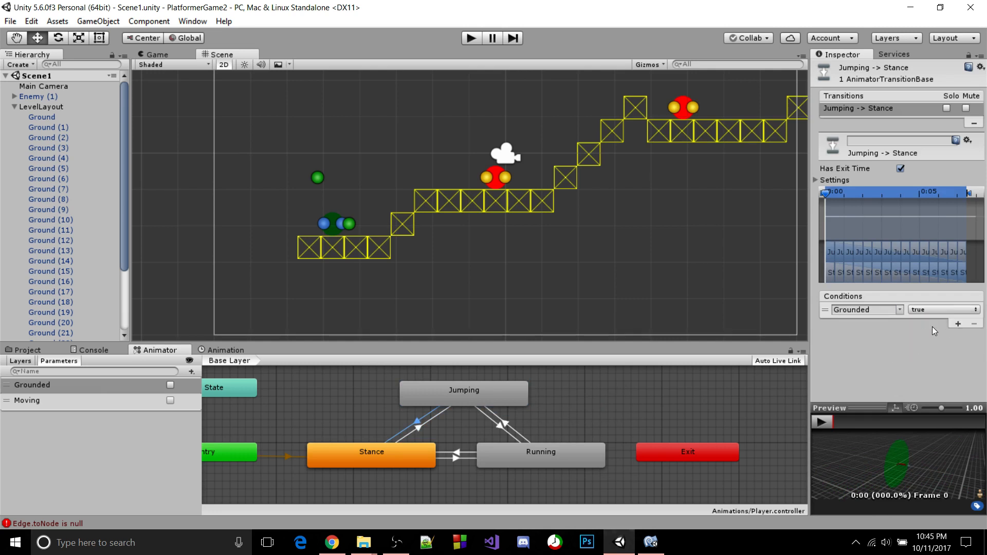
pyautogui.click(957, 324)
pyautogui.click(900, 323)
pyautogui.click(912, 351)
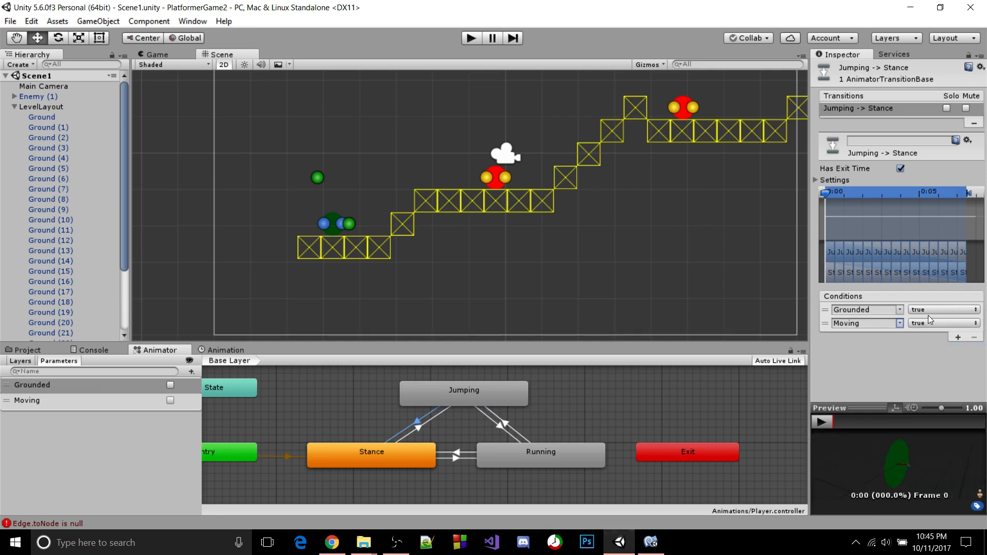
pyautogui.click(928, 323)
pyautogui.click(937, 352)
# Play-test running and jumping through the level with the new Jumping transitions, and stop play mode.
pyautogui.click(470, 38)
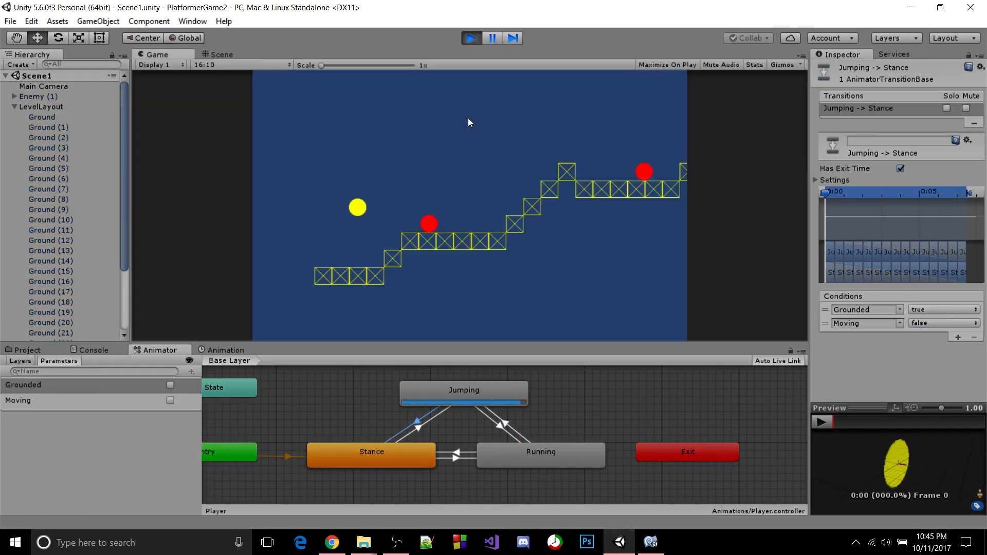
pyautogui.press('Right')
pyautogui.press('space')
pyautogui.press('Right')
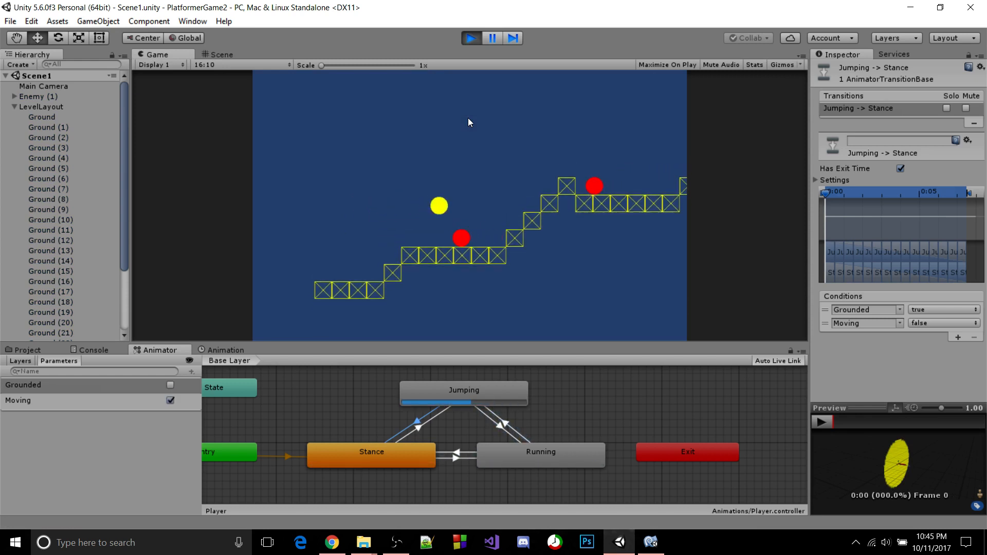
pyautogui.press('Right')
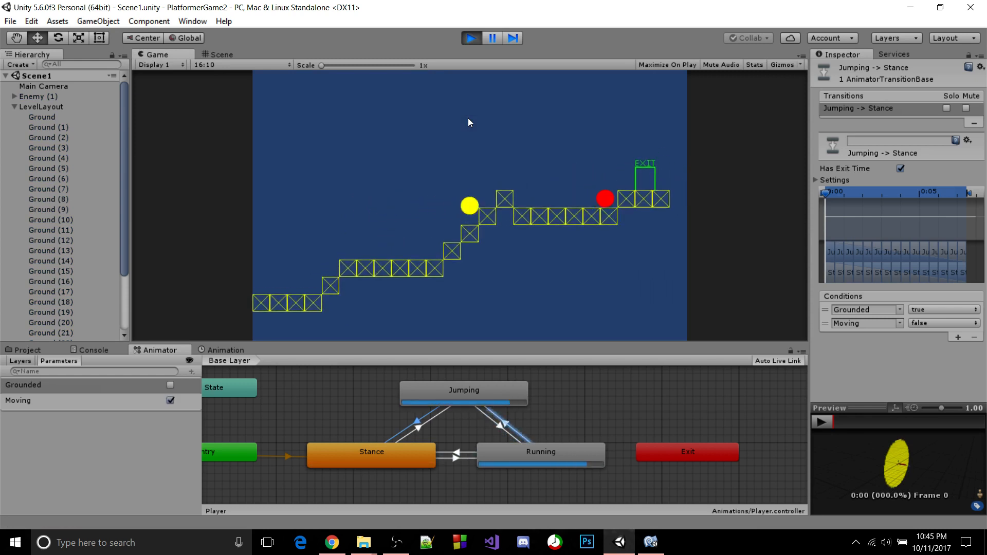
pyautogui.click(471, 38)
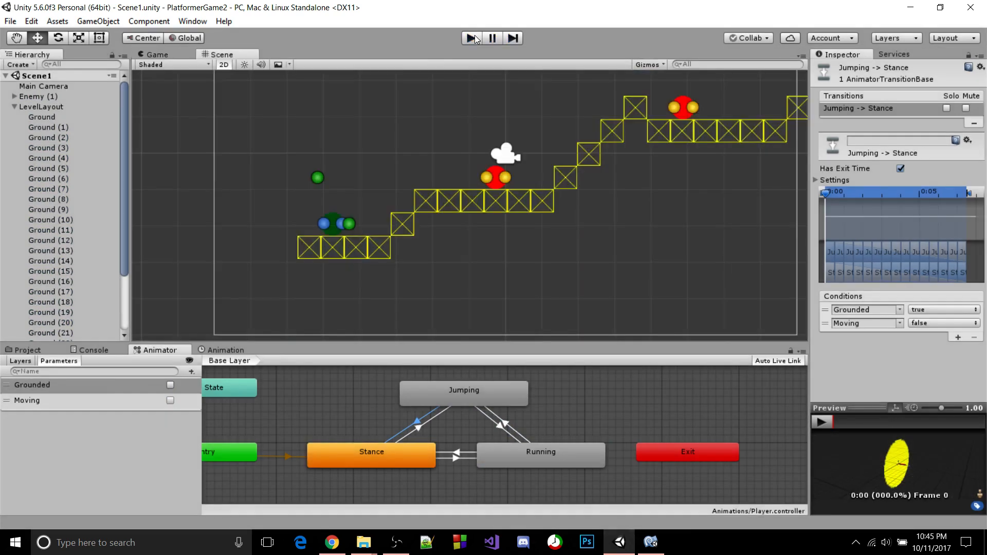